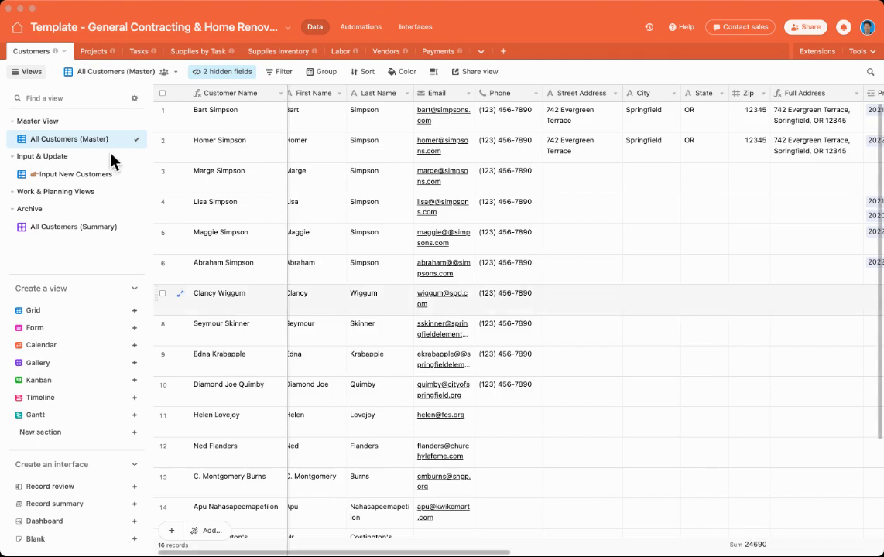
# Step: Review the Customers table's contact and address fields, from first name, last name, email and phone through to street address
pyautogui.hscroll(-1, 374, 207)
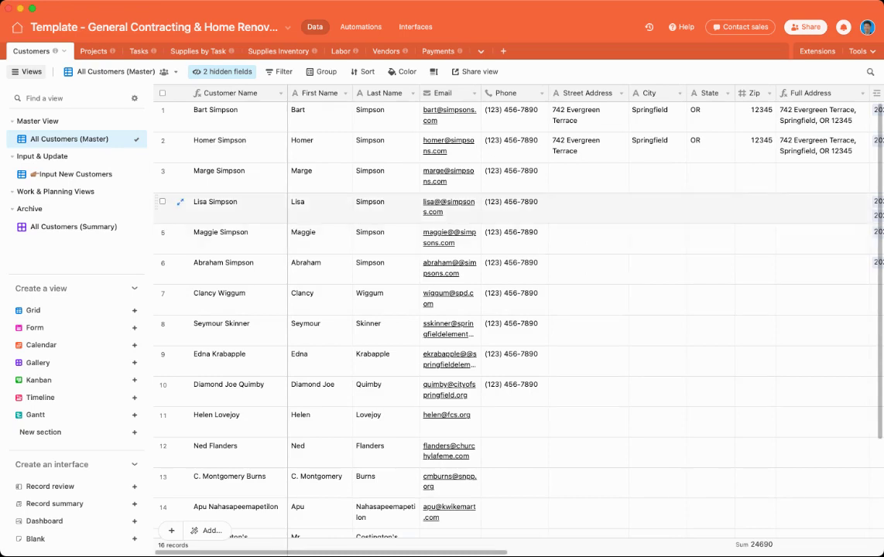
pyautogui.click(335, 221)
pyautogui.click(318, 93)
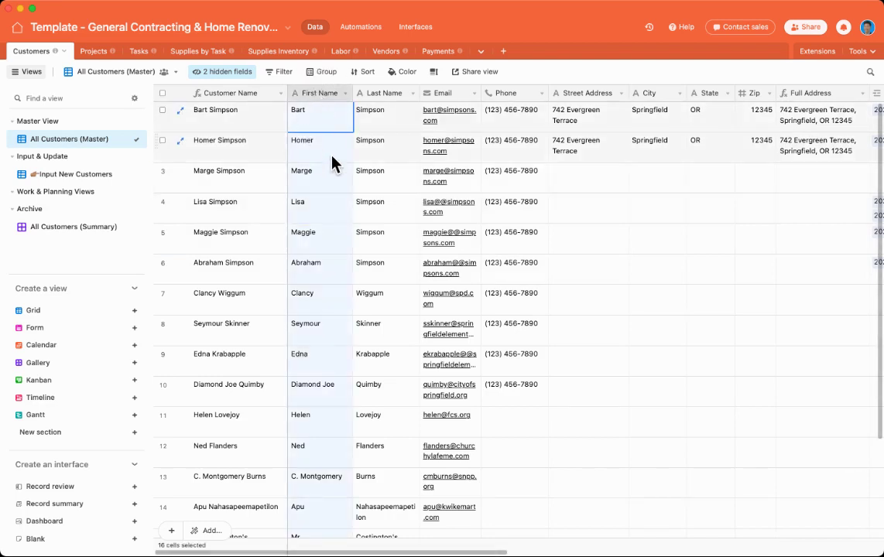
pyautogui.click(387, 95)
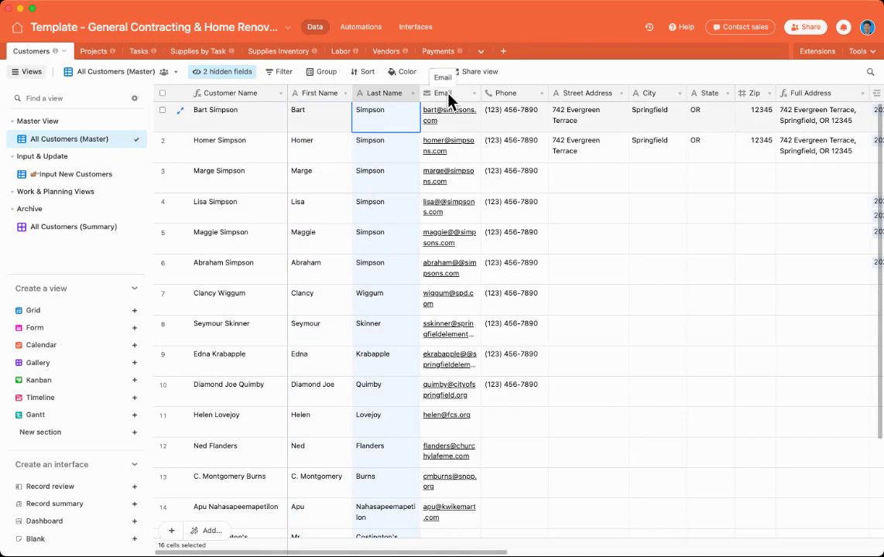
pyautogui.click(450, 96)
pyautogui.click(504, 93)
pyautogui.click(592, 94)
pyautogui.hscroll(5, 592, 96)
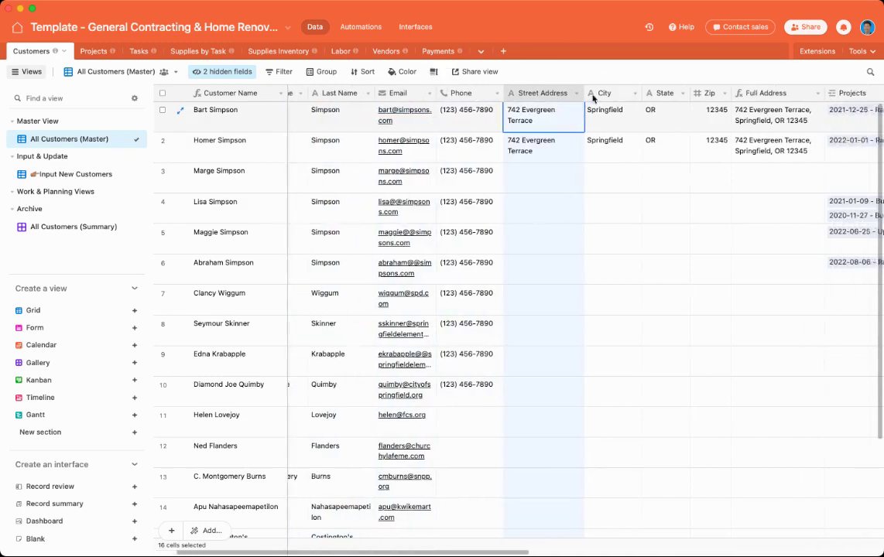
pyautogui.hscroll(2, 721, 100)
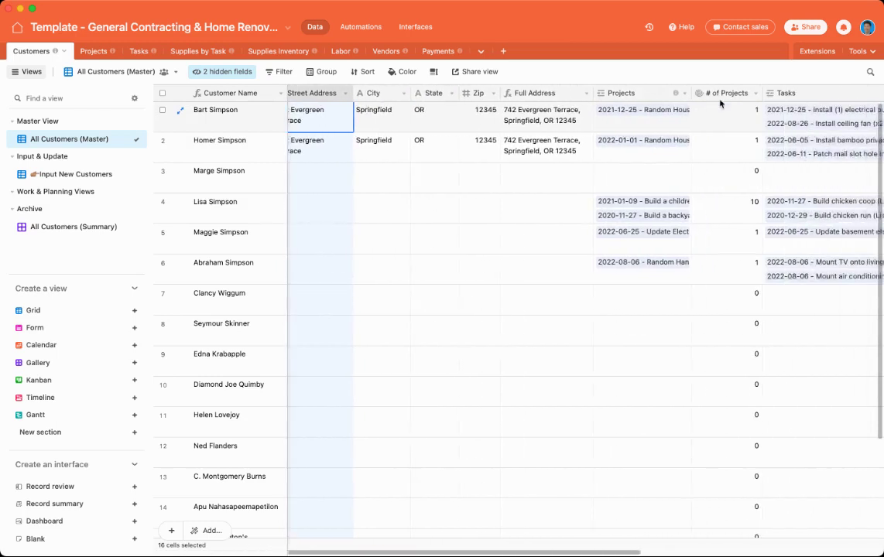
# Step: Examine the Projects, # of Projects, Tasks and # of Tasks fields in the Customers table
pyautogui.click(645, 96)
pyautogui.hscroll(2, 646, 95)
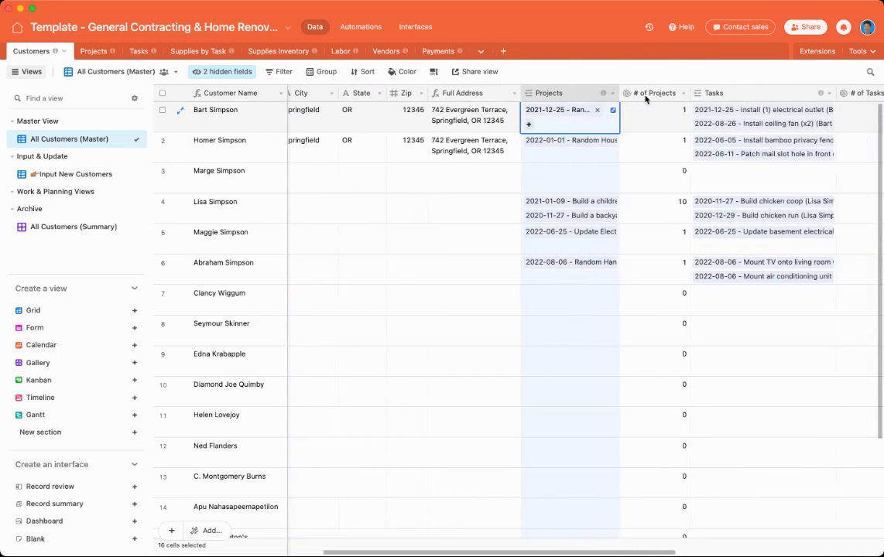
pyautogui.click(650, 94)
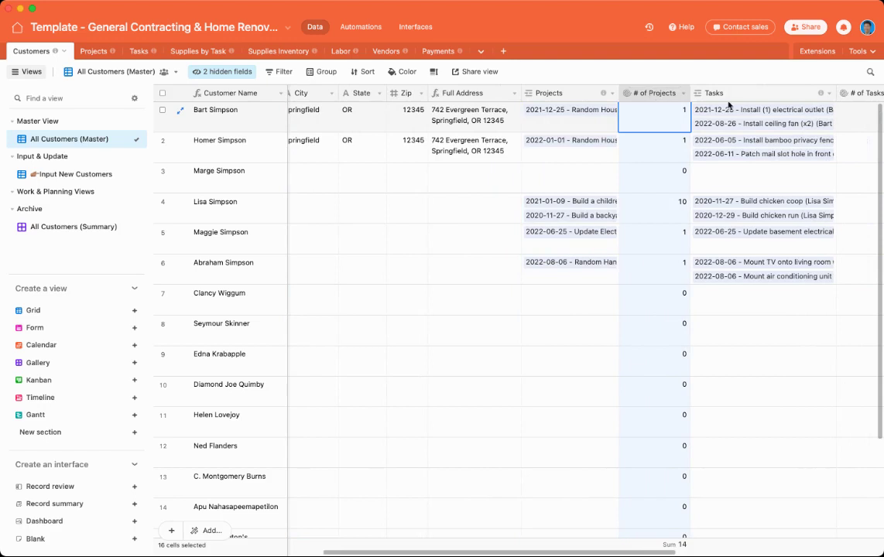
pyautogui.hscroll(3, 658, 97)
pyautogui.press('Right')
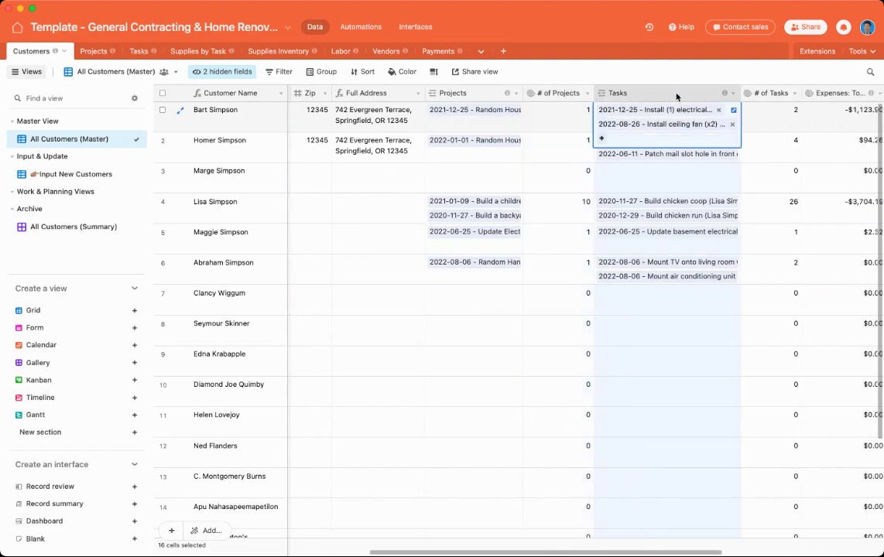
pyautogui.press('Right')
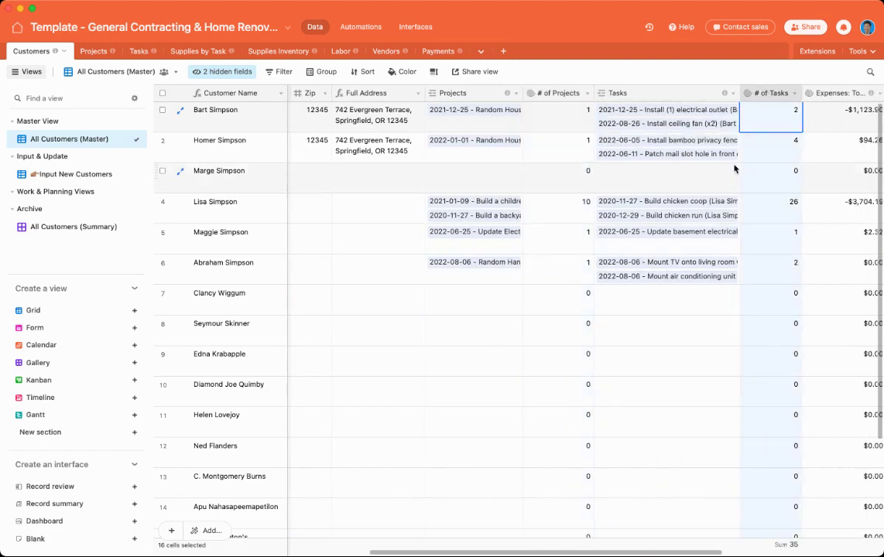
# Step: Widen the Expenses: Total column enough to show its full name, and view the payments and revenue fields beside it
pyautogui.hscroll(5, 734, 170)
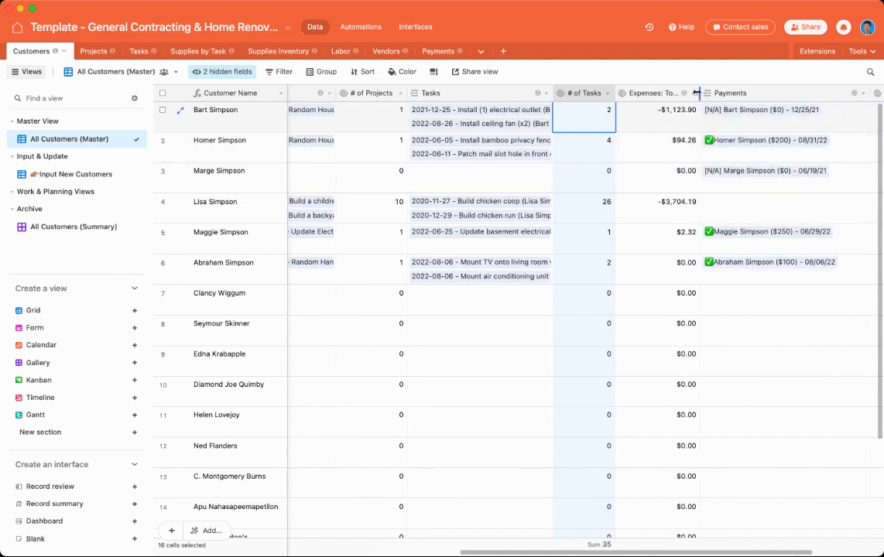
pyautogui.moveTo(701, 93); pyautogui.dragTo(712, 93)
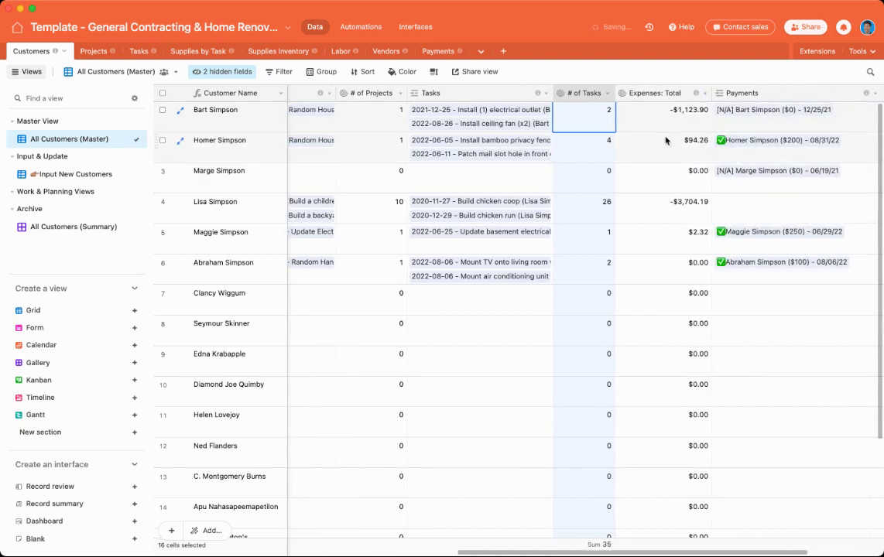
pyautogui.click(668, 130)
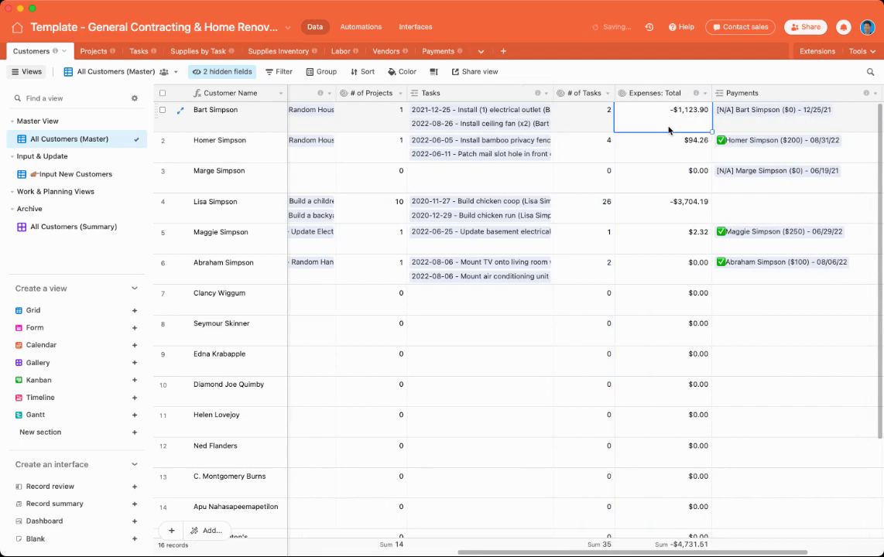
pyautogui.hscroll(3, 743, 130)
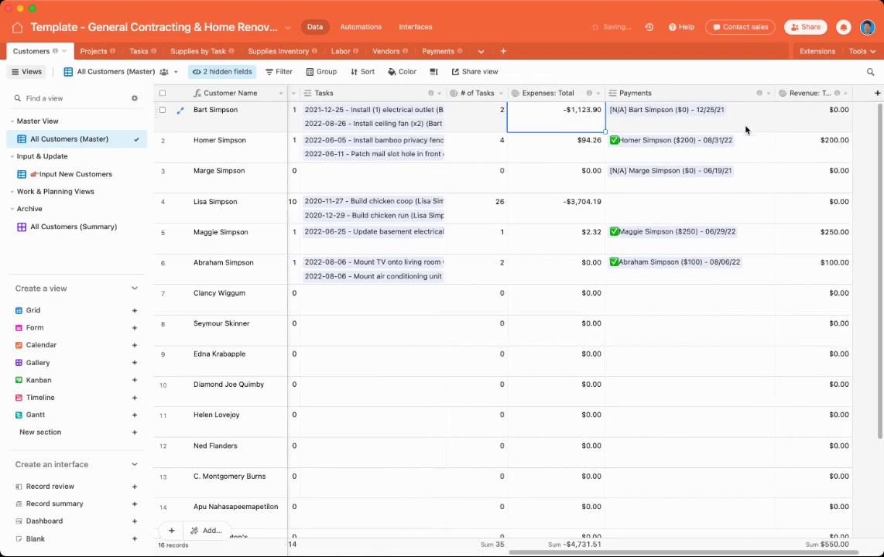
# Step: Switch to the Projects table and examine its Customer and Project Description fields
pyautogui.click(92, 52)
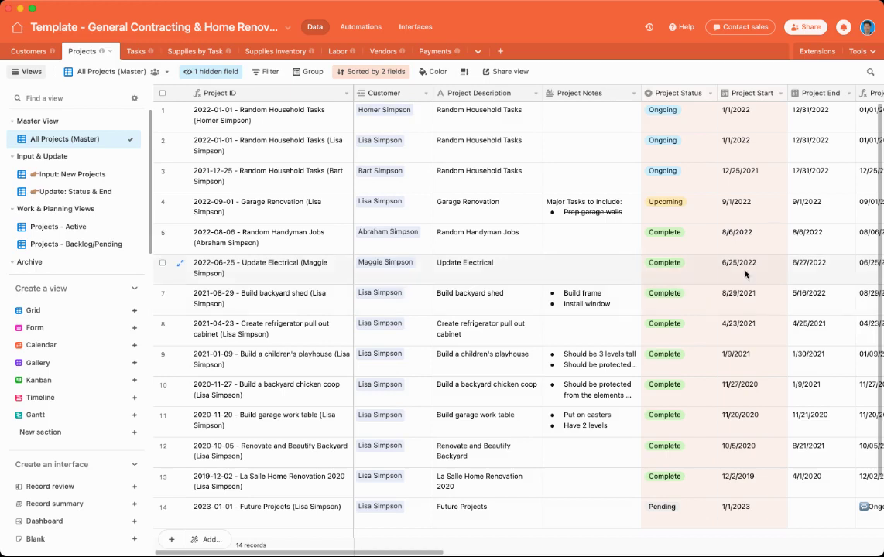
pyautogui.click(387, 116)
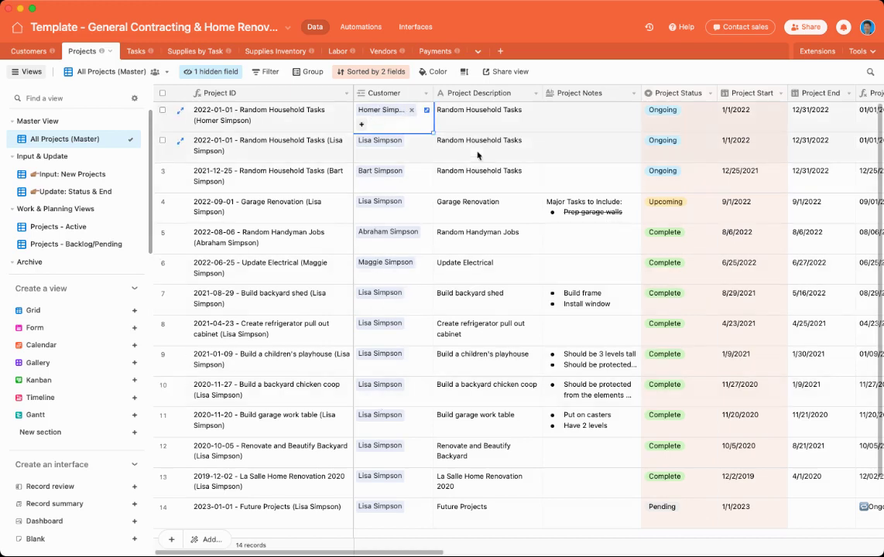
pyautogui.click(480, 93)
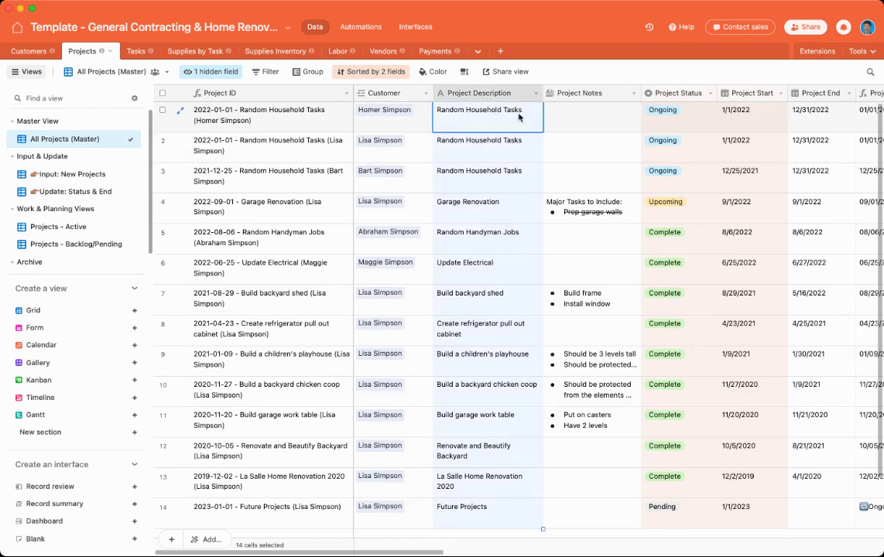
# Step: Expand the Garage Renovation project's notes, read through the full list, and close the expanded notes
pyautogui.click(589, 116)
pyautogui.click(592, 176)
pyautogui.click(629, 206)
pyautogui.click(633, 203)
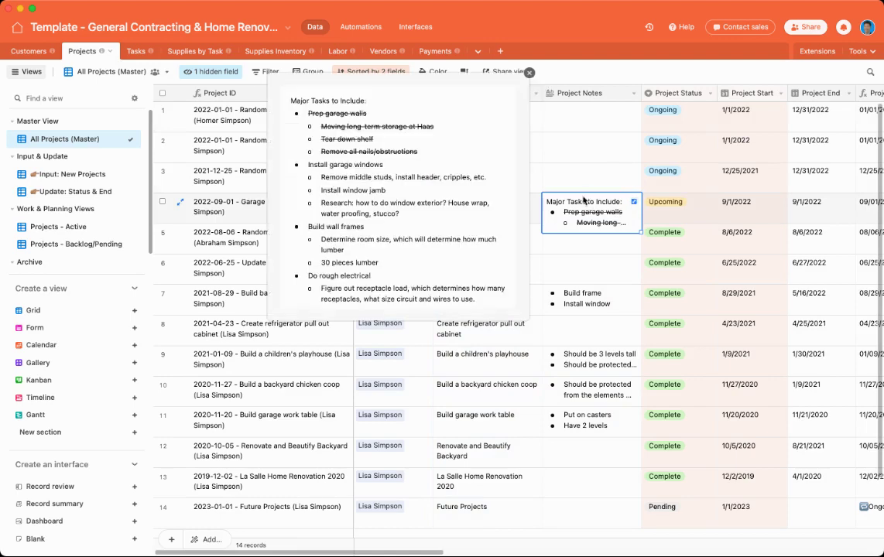
pyautogui.scroll(-10, 448, 186)
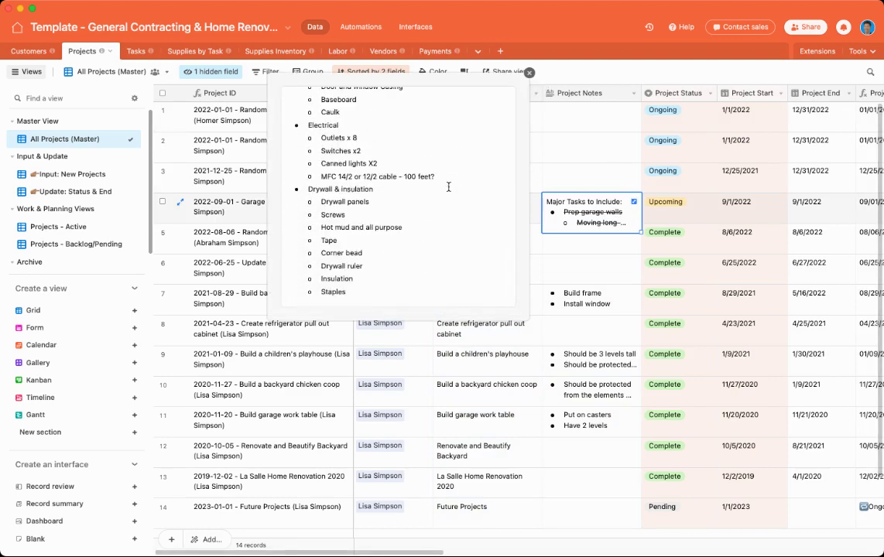
pyautogui.scroll(10, 449, 186)
pyautogui.scroll(-3, 448, 186)
pyautogui.scroll(15, 449, 187)
pyautogui.click(617, 174)
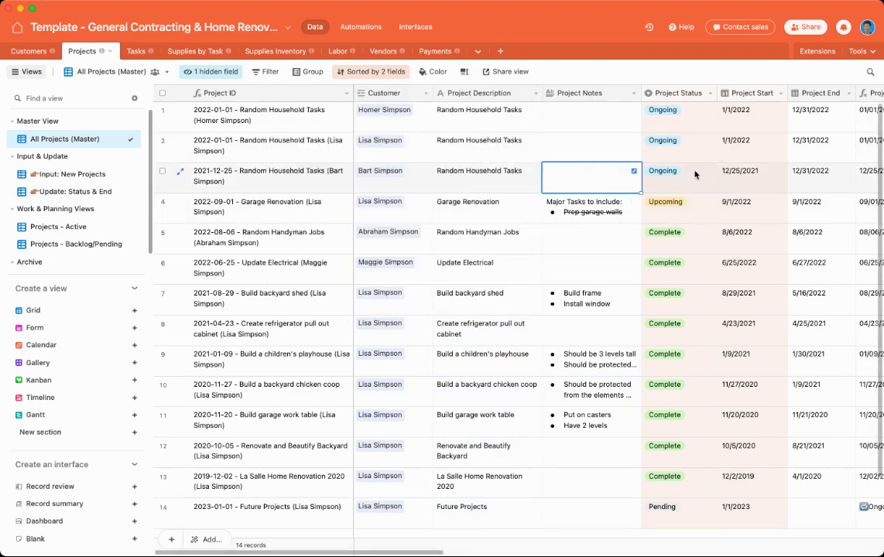
# Step: Examine the project status, start, end and length fields in the Projects table
pyautogui.hscroll(5, 619, 139)
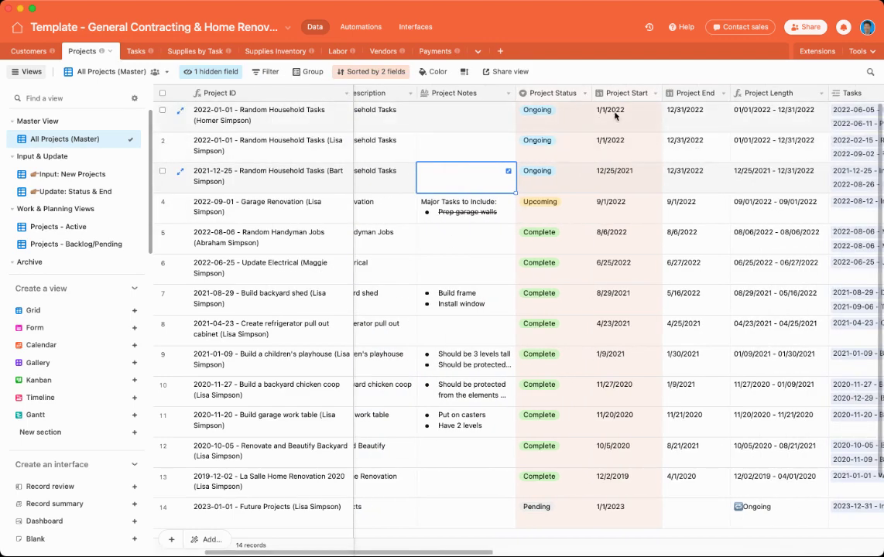
pyautogui.hscroll(4, 613, 114)
pyautogui.hscroll(4, 614, 116)
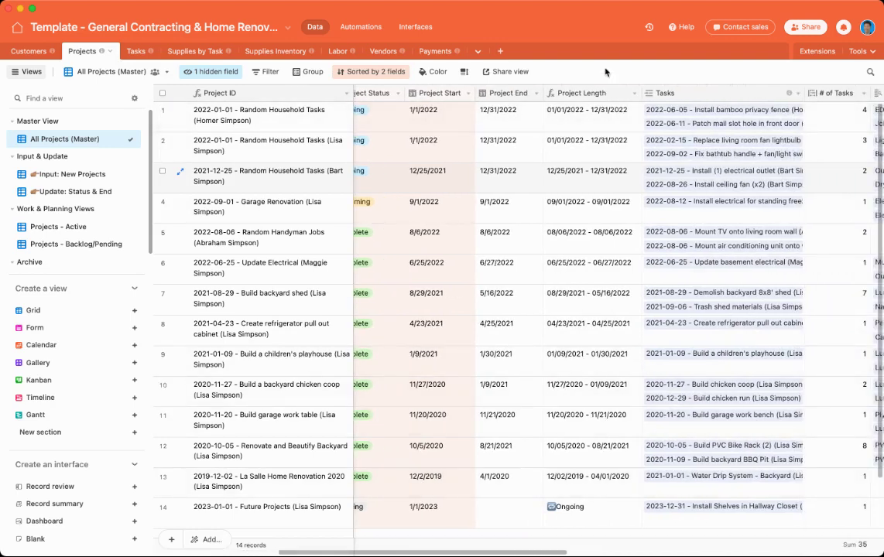
pyautogui.hscroll(7, 611, 178)
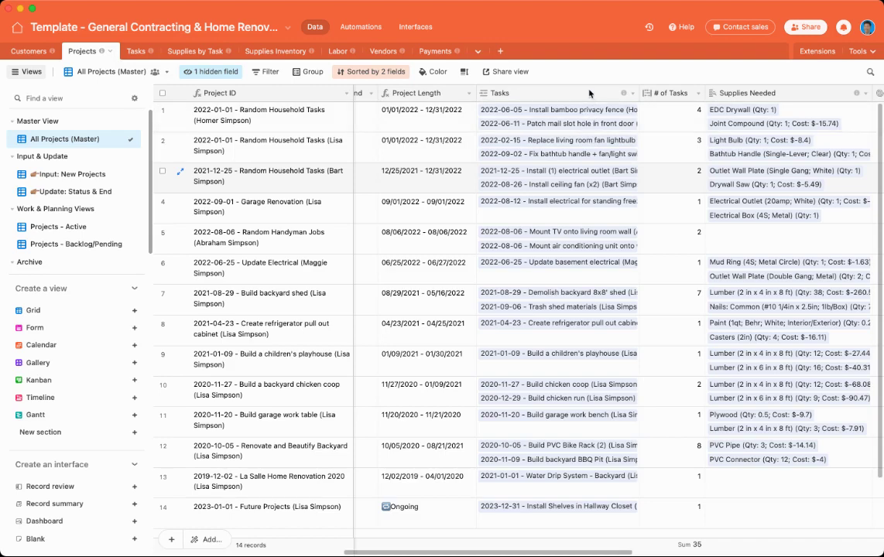
# Step: Examine the Tasks and # of Tasks fields, expand the first project's linked tasks, and close the expanded cell
pyautogui.click(598, 92)
pyautogui.click(678, 120)
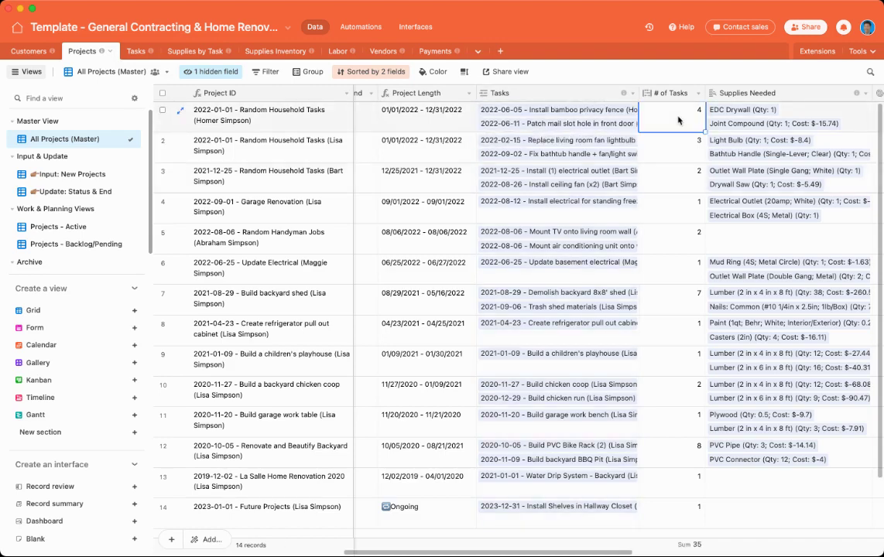
pyautogui.click(542, 116)
pyautogui.click(629, 138)
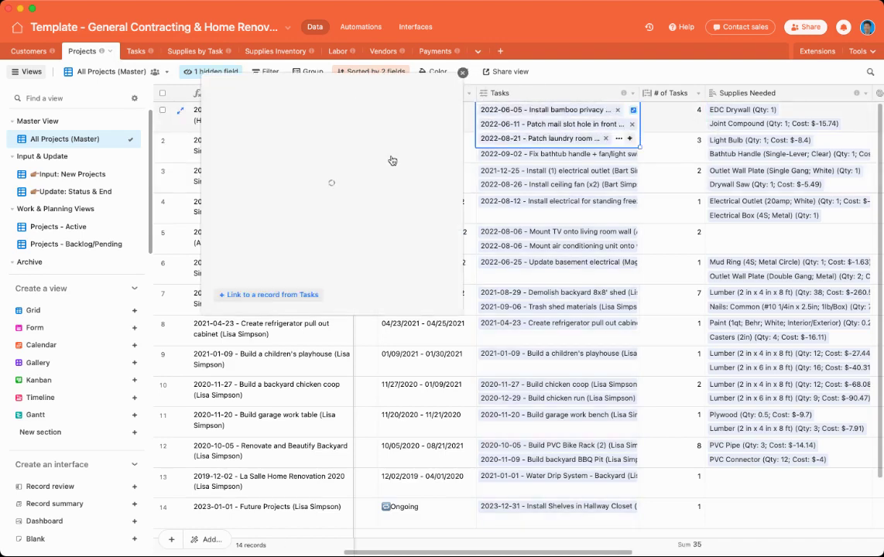
pyautogui.press('Escape')
# Step: Examine the first project's Supplies Needed and Expenses: Supplies fields
pyautogui.hscroll(5, 665, 116)
pyautogui.click(650, 120)
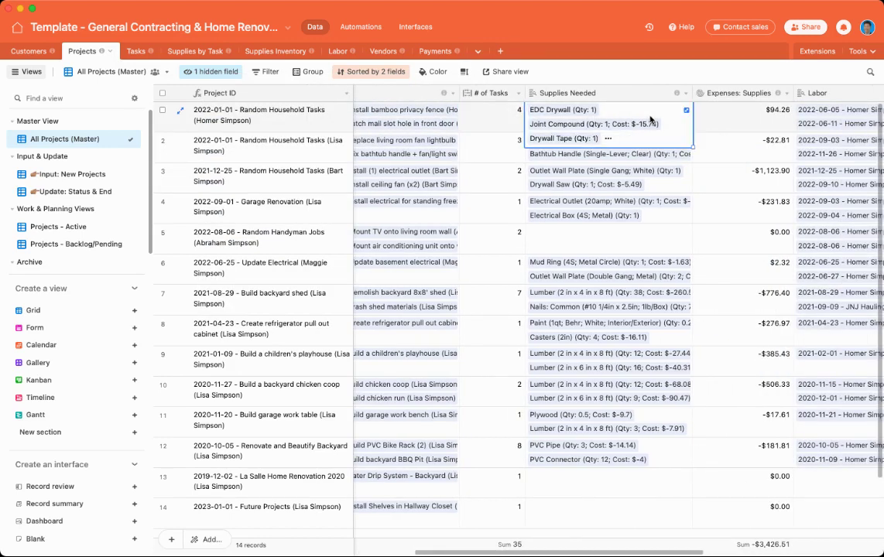
pyautogui.click(748, 126)
pyautogui.hscroll(2, 748, 126)
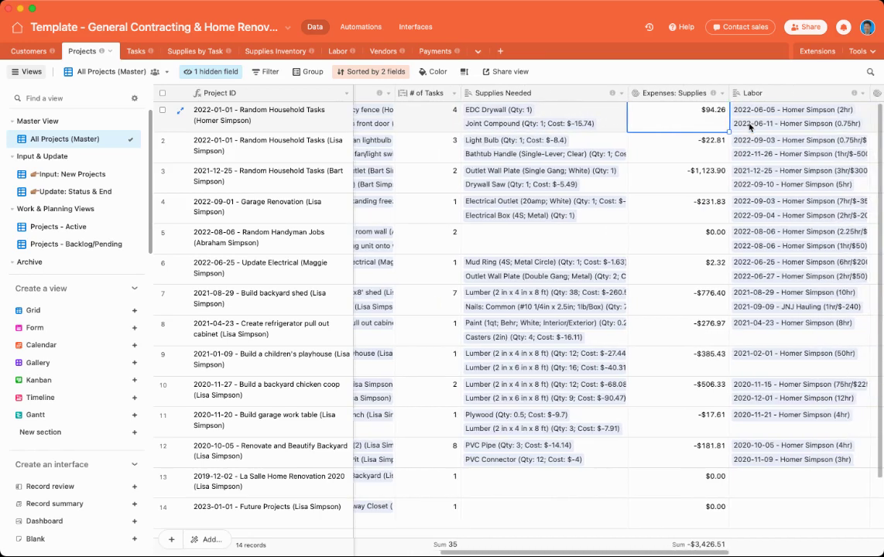
# Step: Examine the Labor, Expenses: Labor/Vendor, Expenses: Total and Revenue: Labor/Vendor fields in the Projects table
pyautogui.hscroll(3, 749, 126)
pyautogui.click(723, 126)
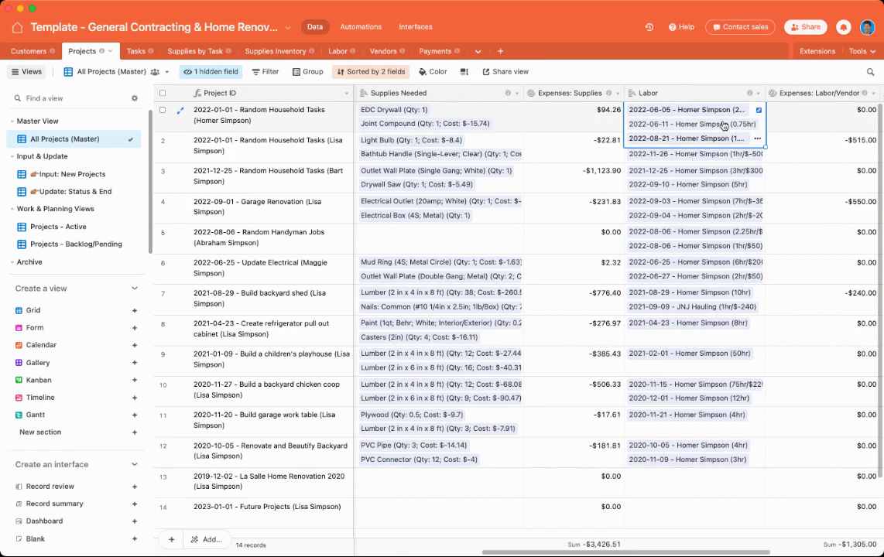
pyautogui.hscroll(4, 723, 125)
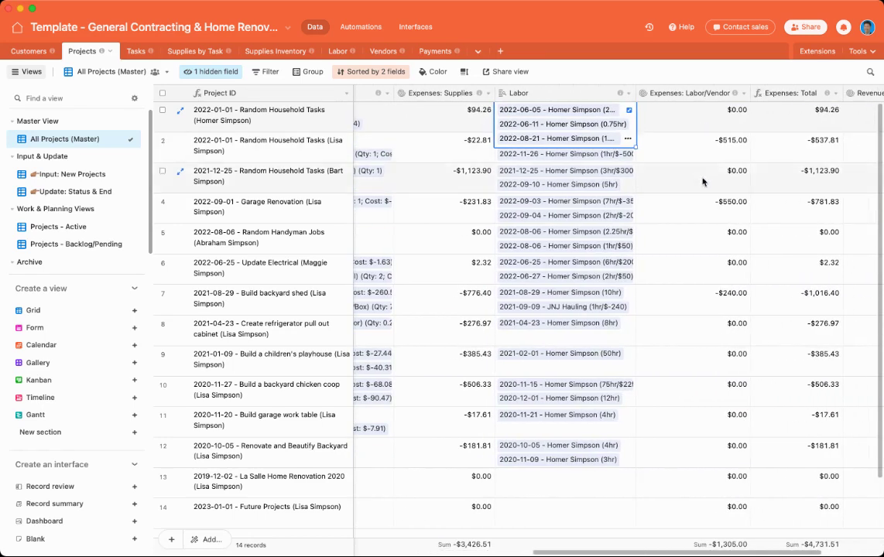
pyautogui.click(714, 120)
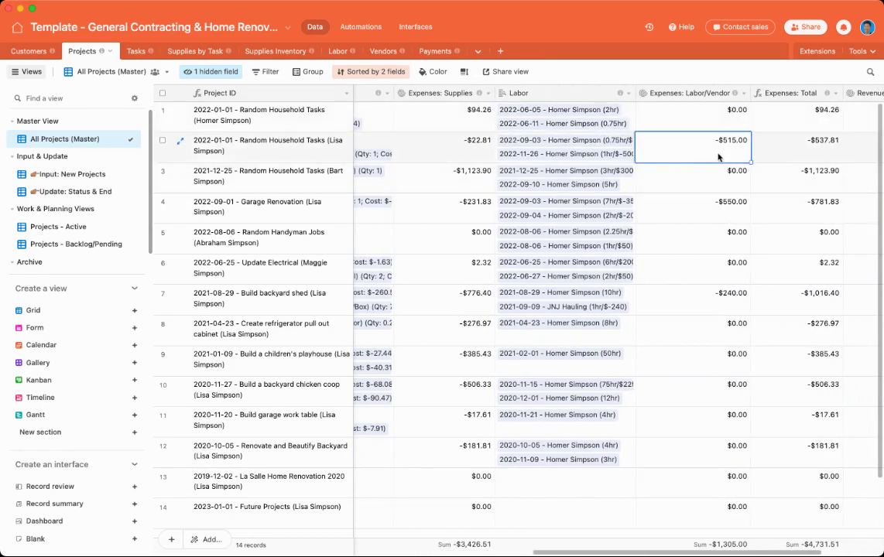
pyautogui.hscroll(3, 666, 151)
pyautogui.click(702, 118)
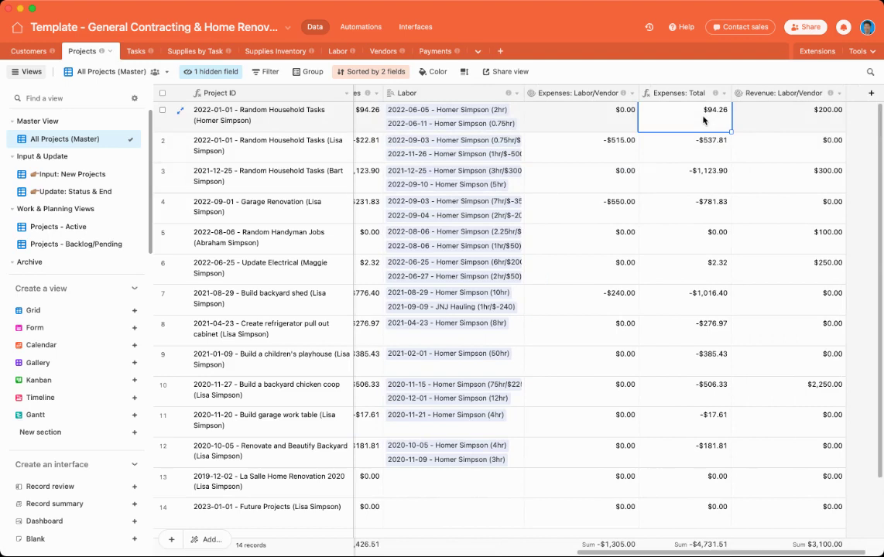
pyautogui.click(783, 129)
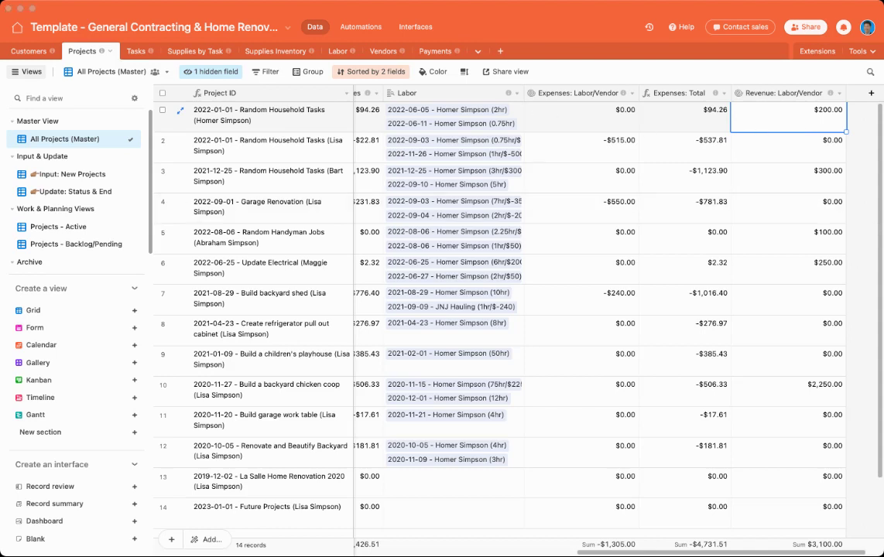
# Step: Open the Tasks table and examine the first task's linked project and Task Description
pyautogui.click(127, 51)
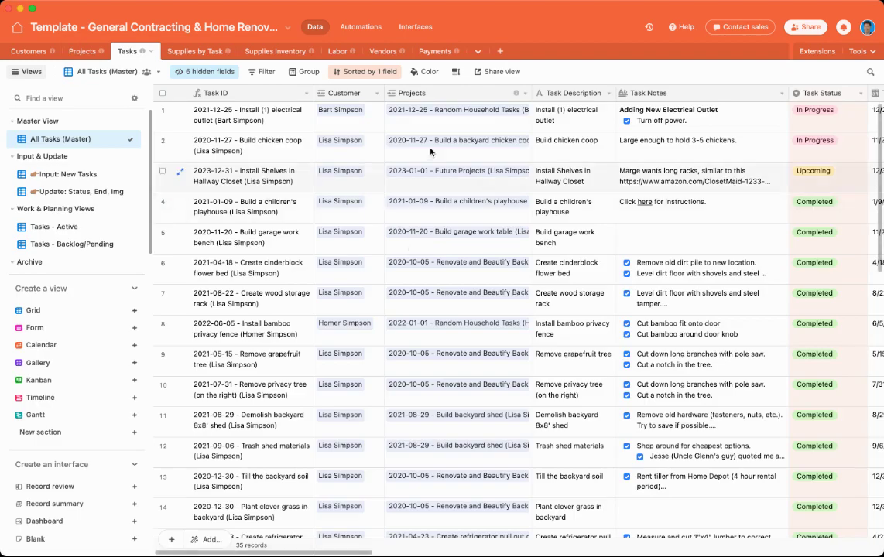
pyautogui.click(458, 119)
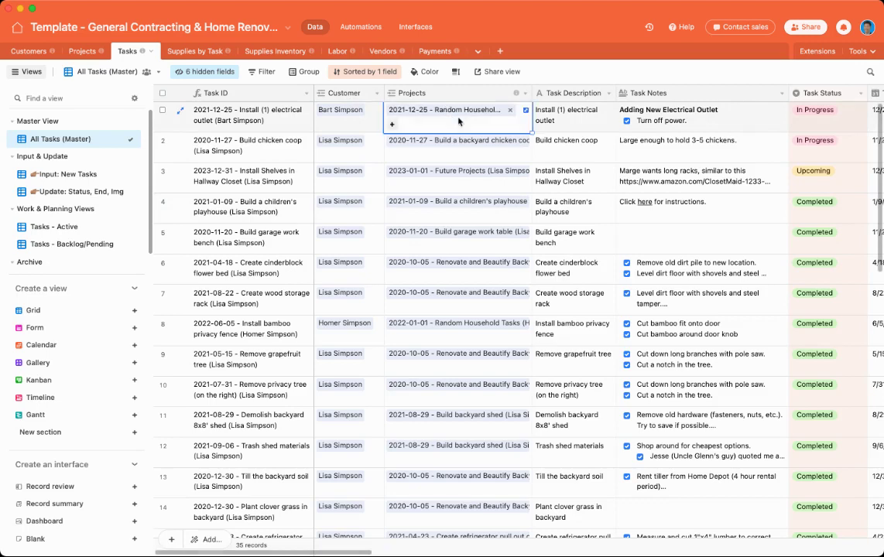
pyautogui.press('Tab')
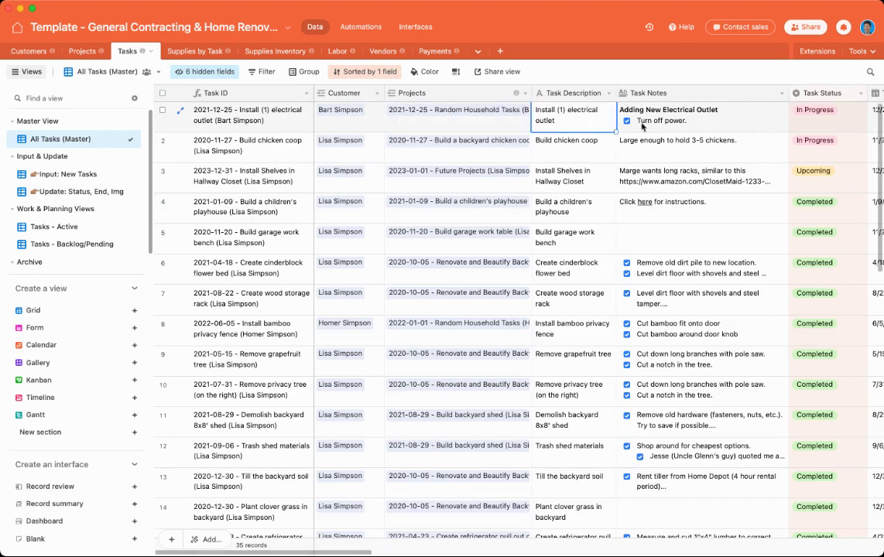
# Step: Expand the first task's Task Notes to read the full checklist, and close the expanded cell
pyautogui.click(643, 126)
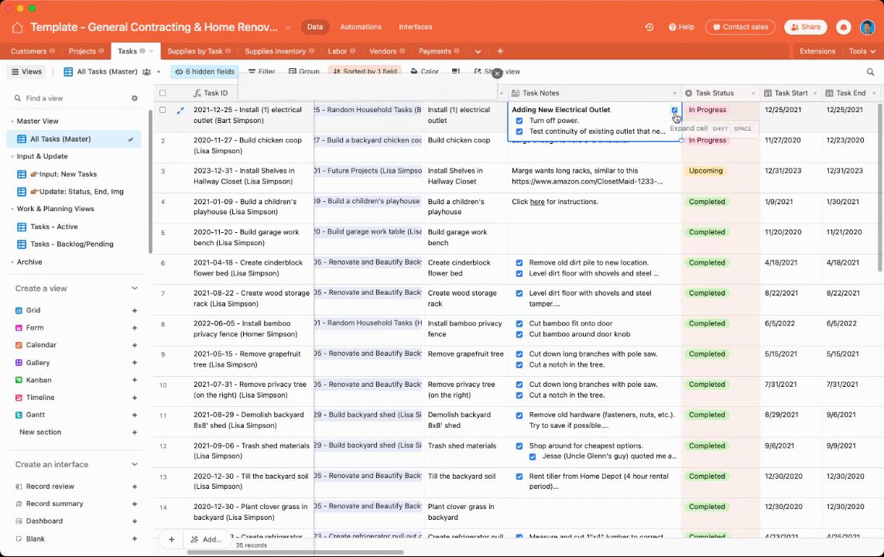
pyautogui.click(675, 113)
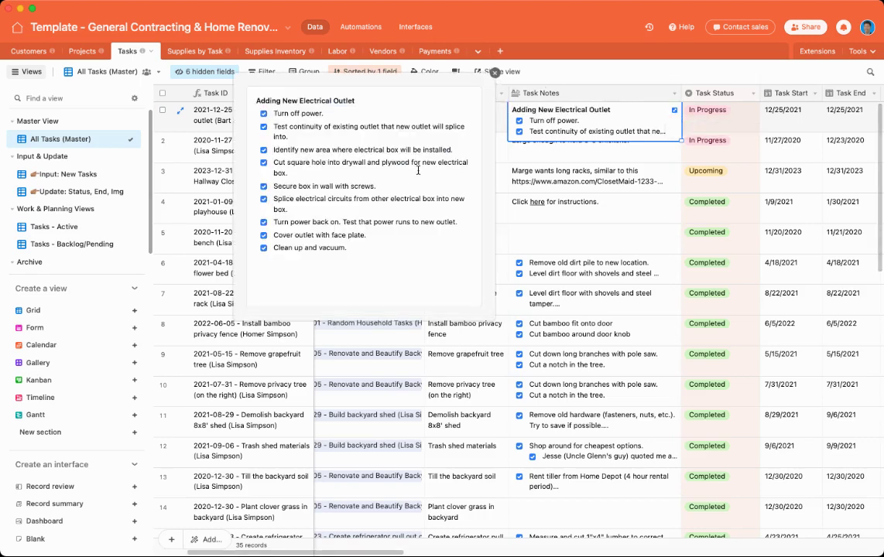
pyautogui.click(531, 171)
# Step: Examine the task status, start, end and length fields, and expand the first task's Images cell
pyautogui.hscroll(4, 600, 135)
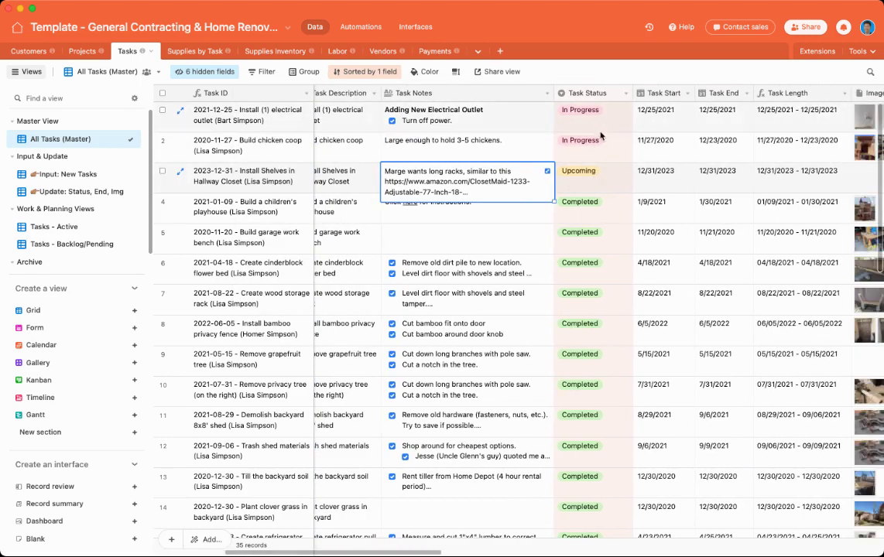
pyautogui.hscroll(6, 600, 135)
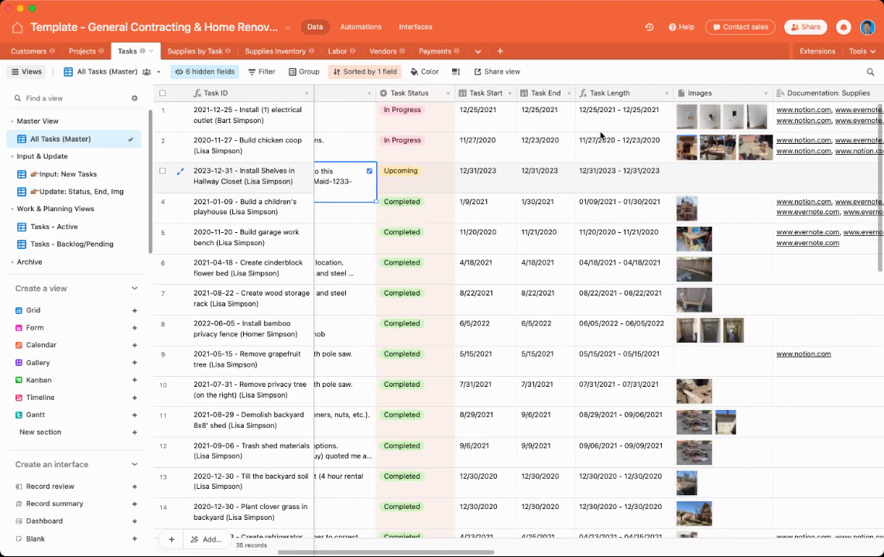
pyautogui.hscroll(4, 600, 136)
pyautogui.click(586, 124)
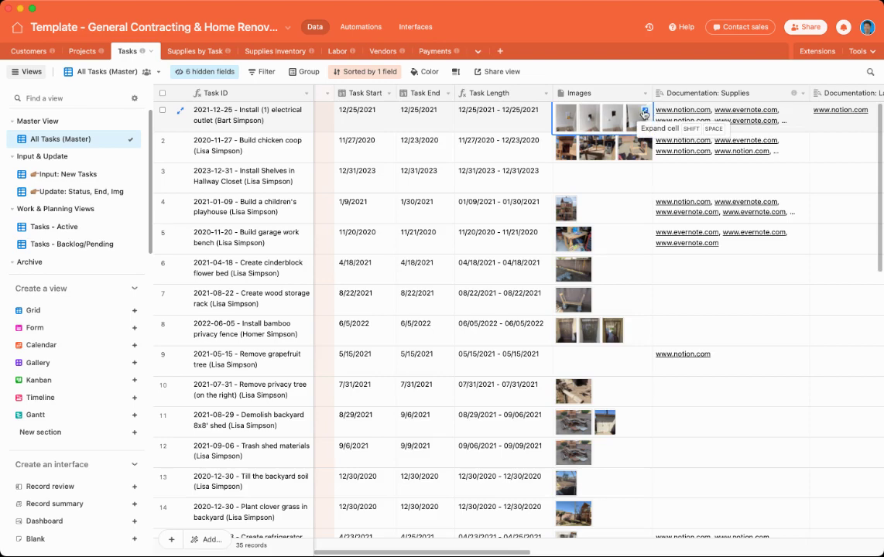
pyautogui.click(646, 112)
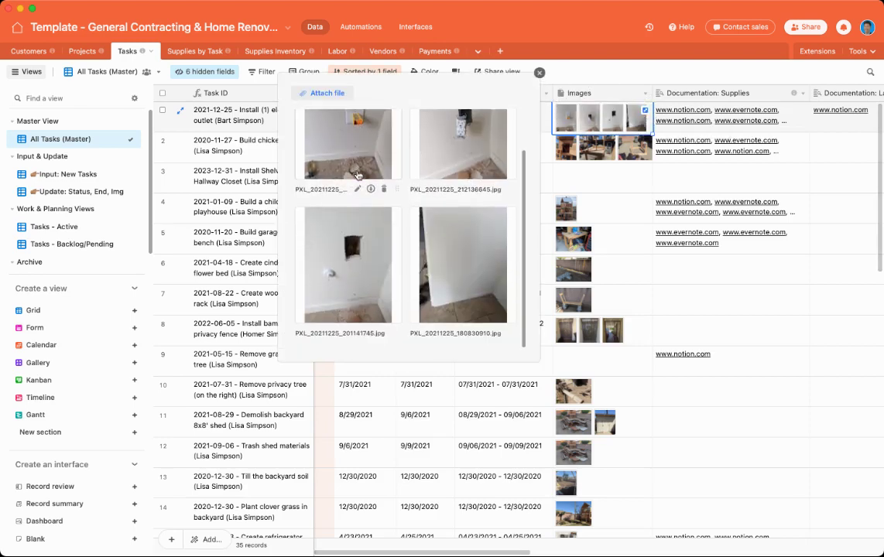
# Step: Close the expanded images and examine the Documentation: Supplies and Documentation: Labor fields
pyautogui.click(767, 125)
pyautogui.hscroll(2, 768, 128)
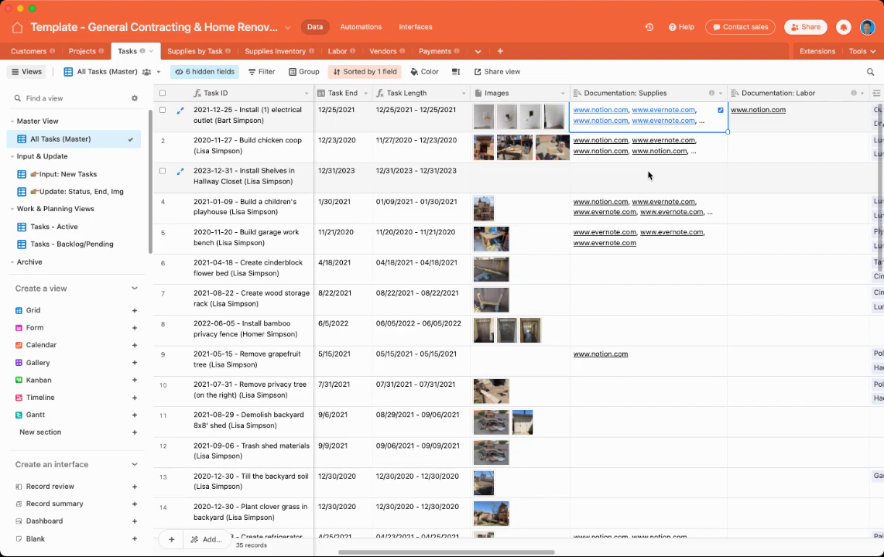
pyautogui.hscroll(6, 649, 175)
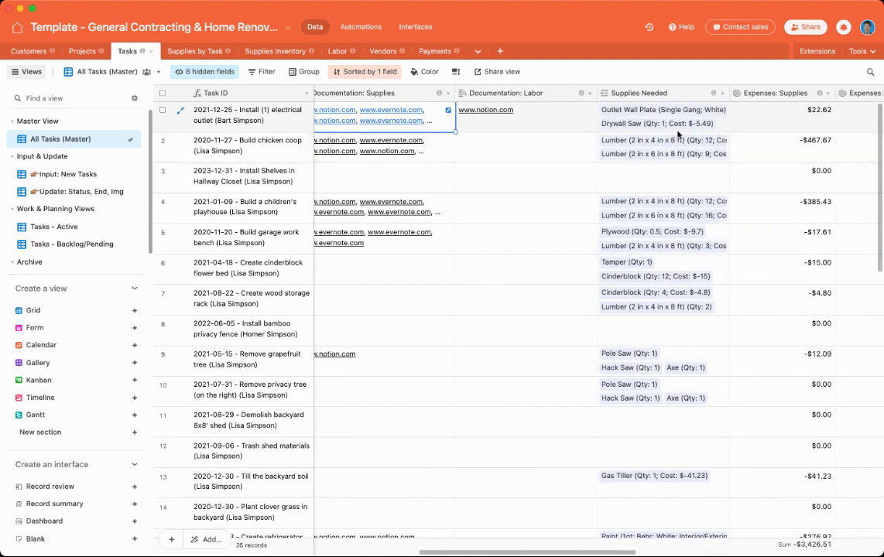
# Step: Examine the first task's Supplies Needed and Expenses: Supplies fields, expanding the linked supplies and closing them again
pyautogui.click(667, 128)
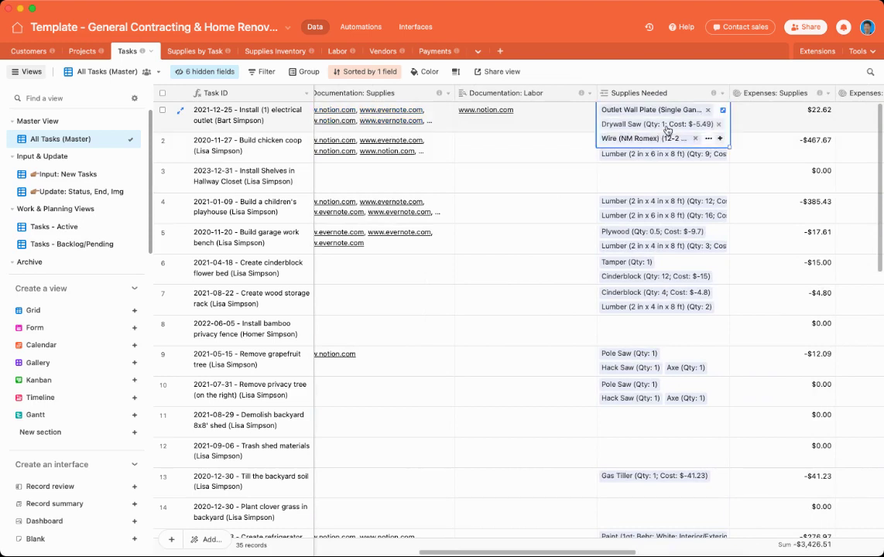
pyautogui.hscroll(3, 667, 129)
pyautogui.click(693, 124)
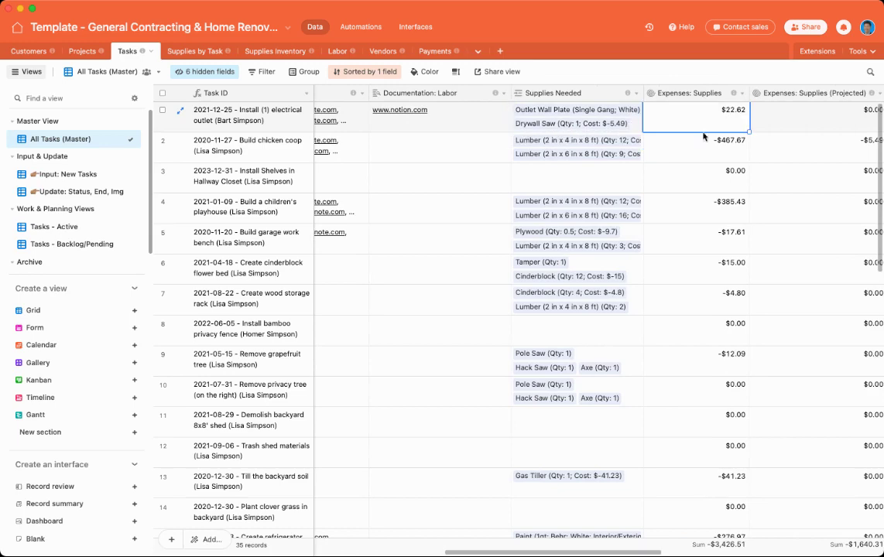
pyautogui.click(545, 114)
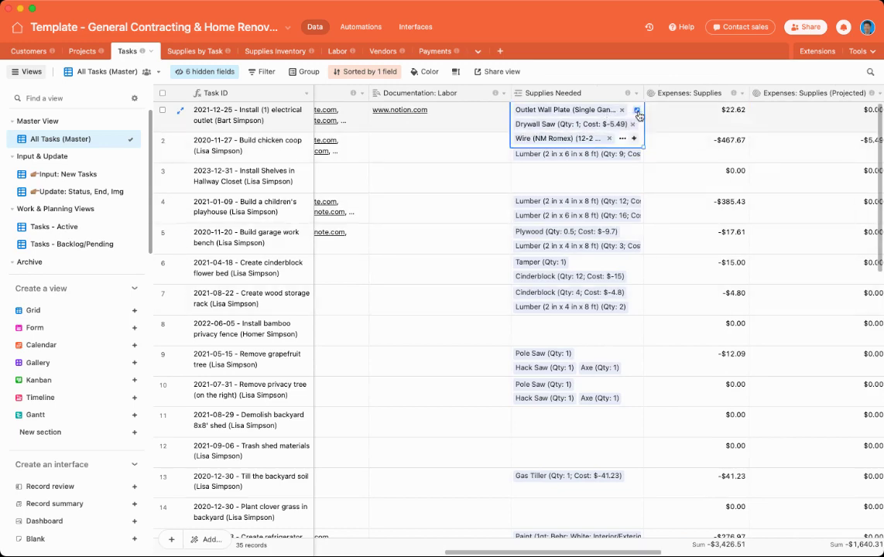
pyautogui.click(636, 110)
pyautogui.scroll(-3, 387, 202)
pyautogui.scroll(3, 461, 160)
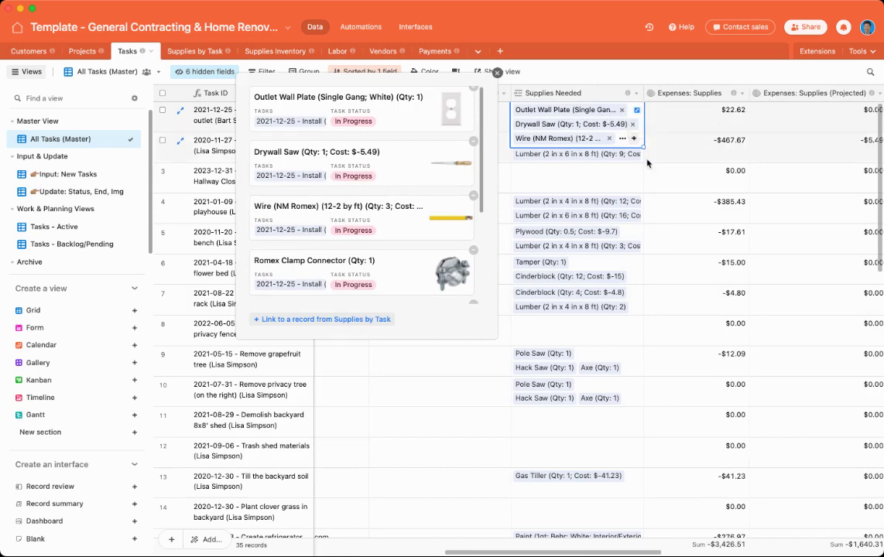
pyautogui.click(577, 141)
# Step: Examine the first task's Expenses: Supplies (Projected) and Labor Worked fields
pyautogui.hscroll(6, 647, 158)
pyautogui.click(665, 123)
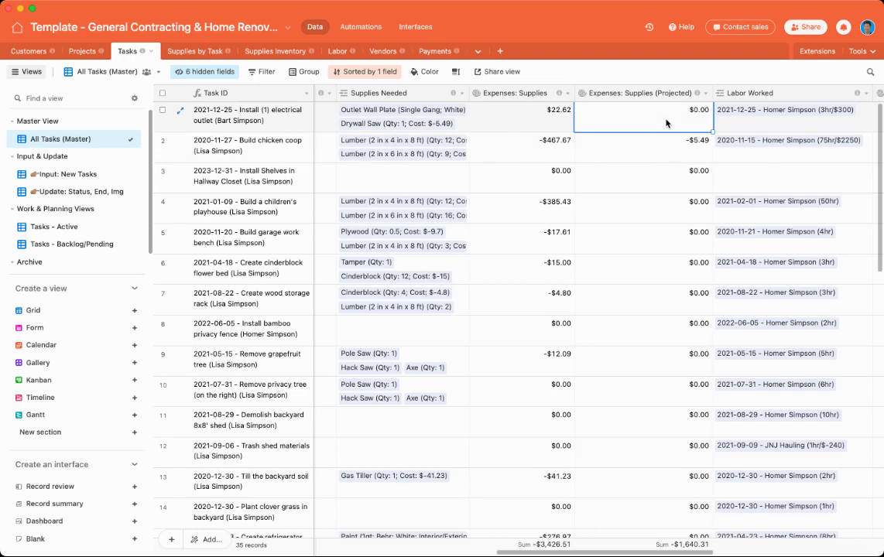
pyautogui.hscroll(3, 666, 124)
pyautogui.click(676, 124)
pyautogui.hscroll(2, 674, 125)
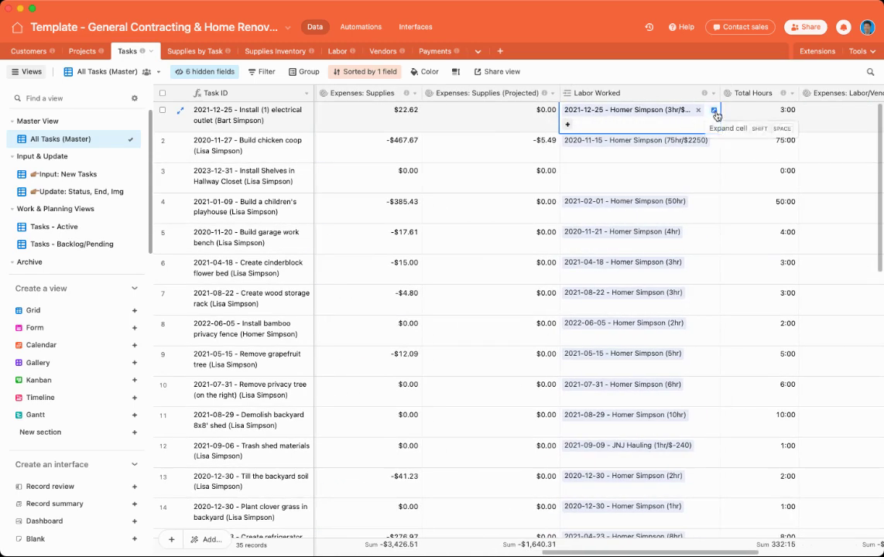
# Step: Examine the first task's Total Hours, Expenses: Labor/Vendor and Expenses: Total fields
pyautogui.click(748, 125)
pyautogui.hscroll(2, 748, 126)
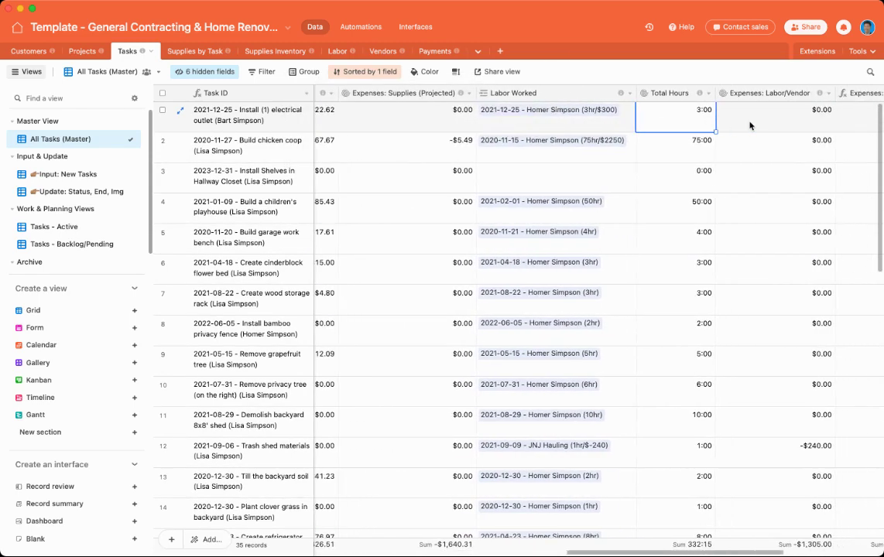
pyautogui.hscroll(3, 667, 260)
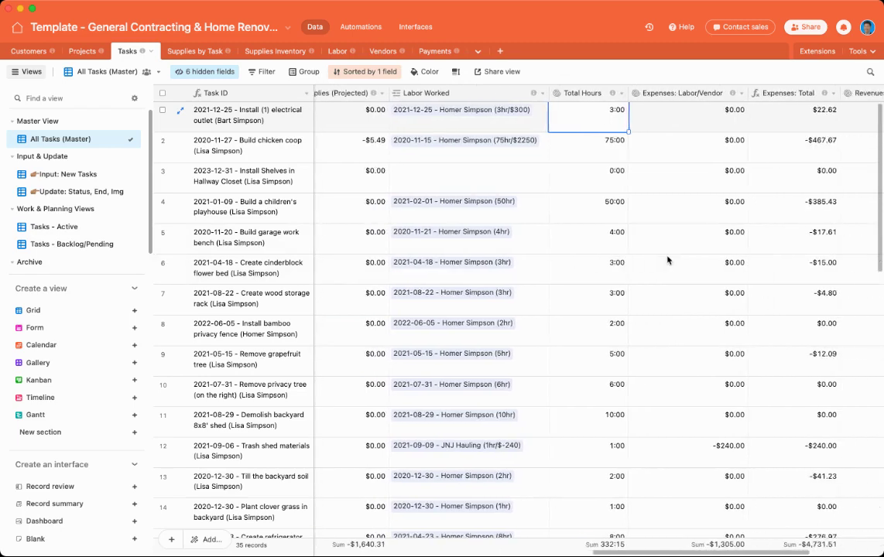
pyautogui.click(681, 121)
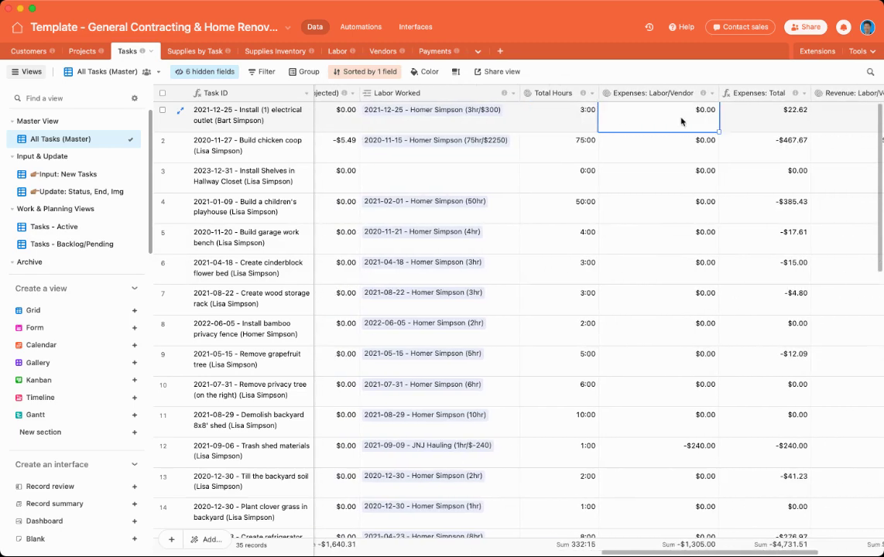
pyautogui.click(740, 125)
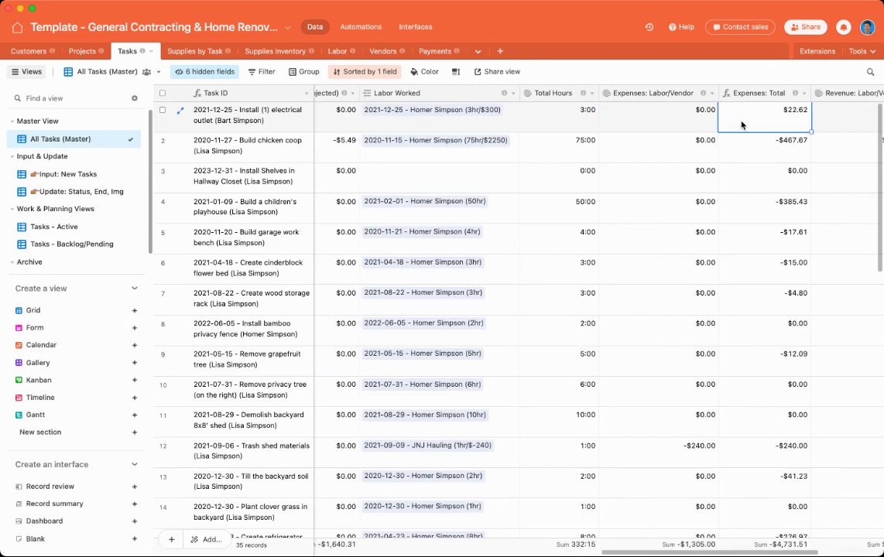
# Step: Widen the Revenue: Labor/Vendor column in the Tasks table to fit its full name, and review the Task: Total field
pyautogui.hscroll(3, 741, 125)
pyautogui.click(741, 122)
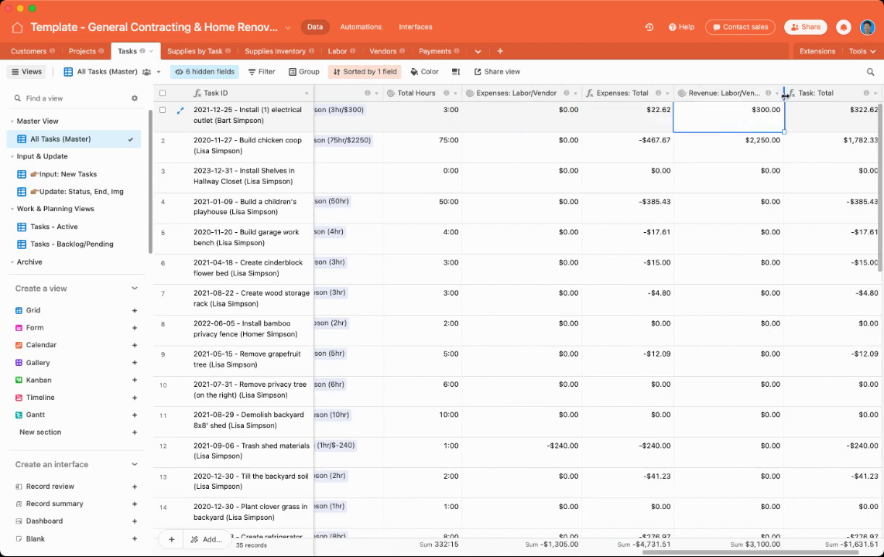
pyautogui.moveTo(785, 93); pyautogui.dragTo(806, 94)
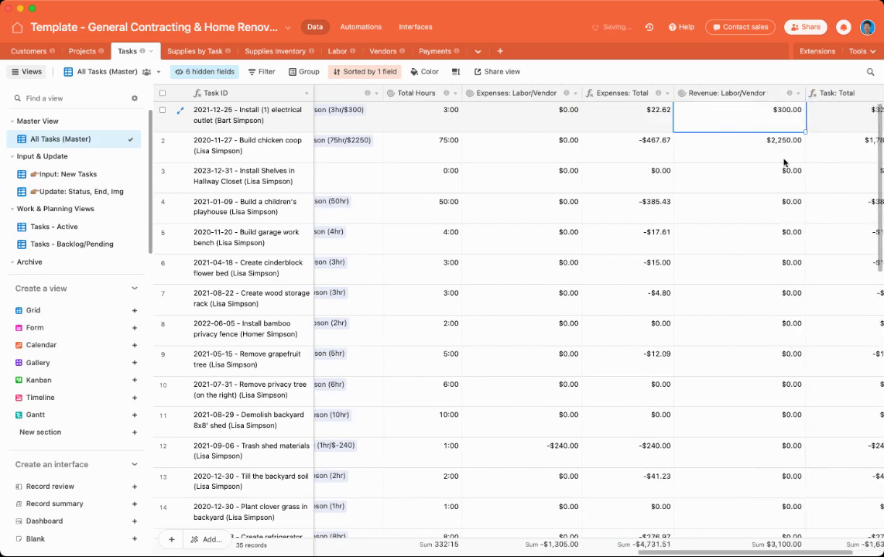
pyautogui.hscroll(2, 784, 162)
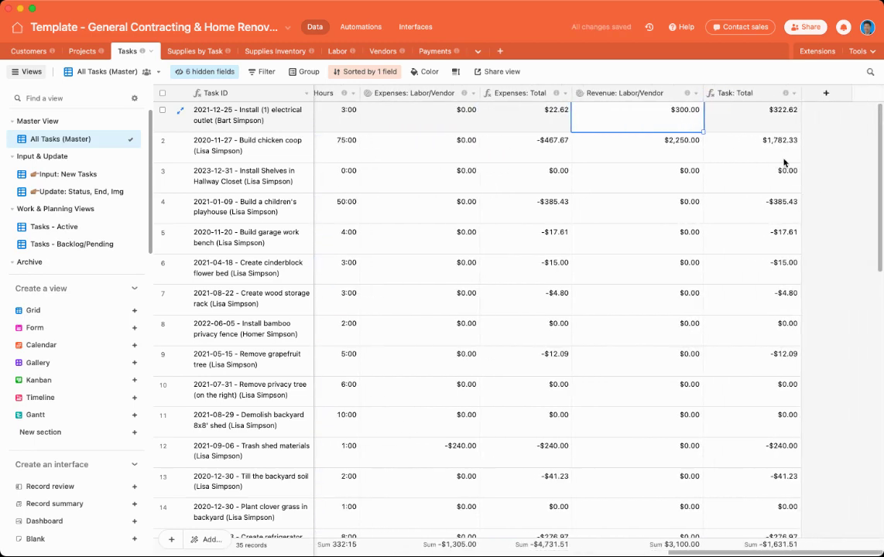
# Step: Look over the Supplies by Task table, and examine the supply name, measurements, brand and per-box fields in the Supplies Inventory table
pyautogui.click(194, 53)
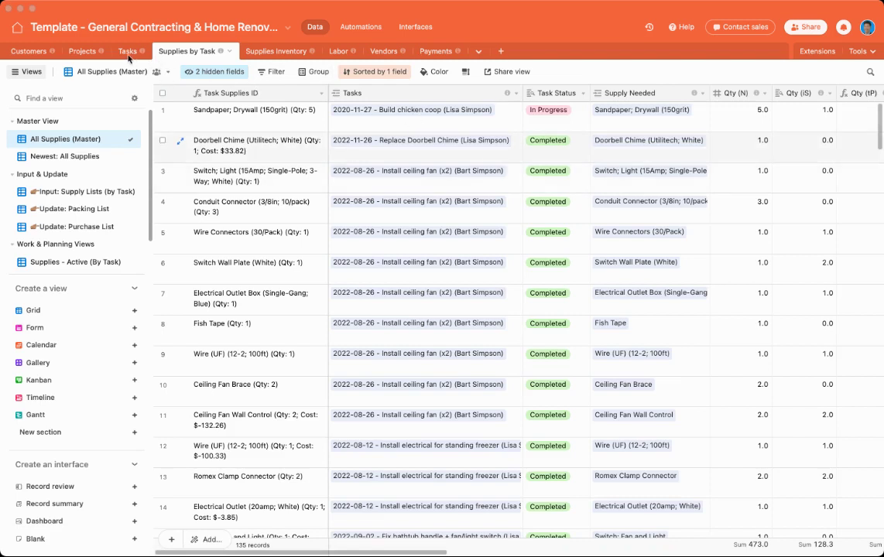
pyautogui.click(273, 52)
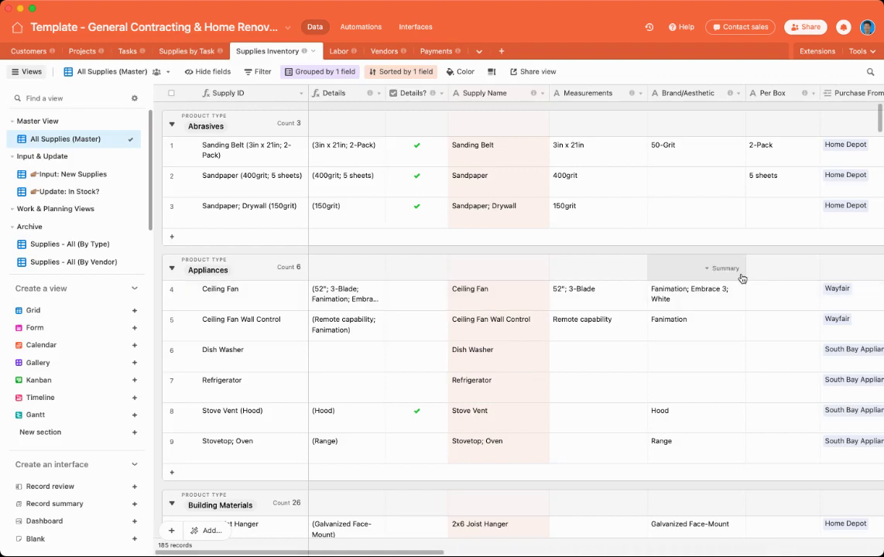
pyautogui.click(495, 155)
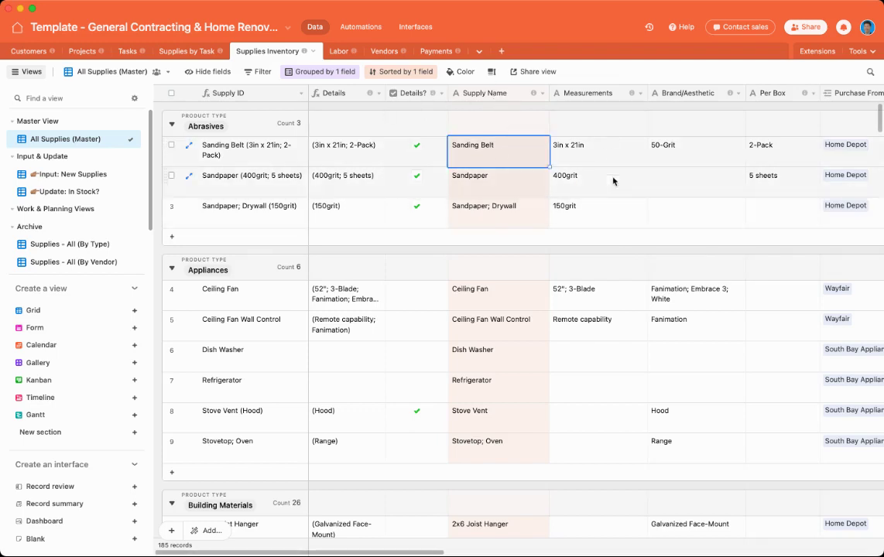
pyautogui.hscroll(2, 618, 189)
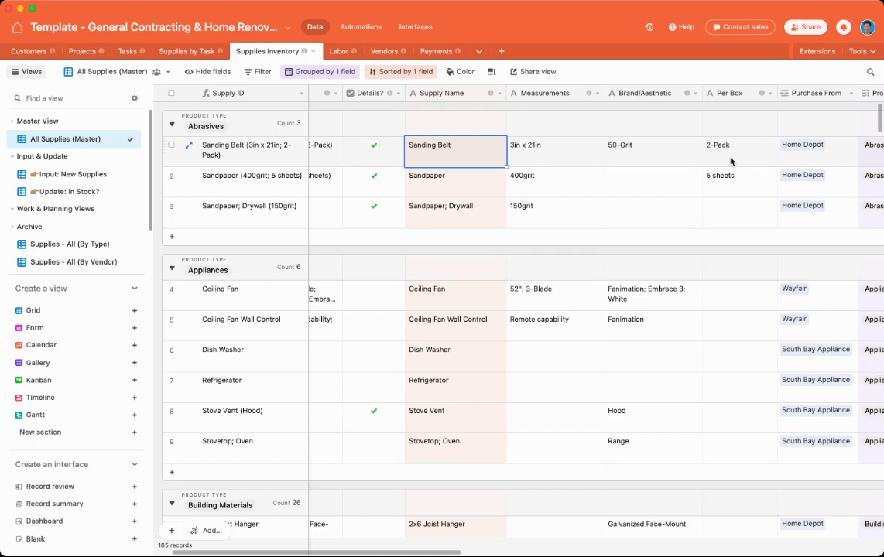
pyautogui.hscroll(-2, 730, 159)
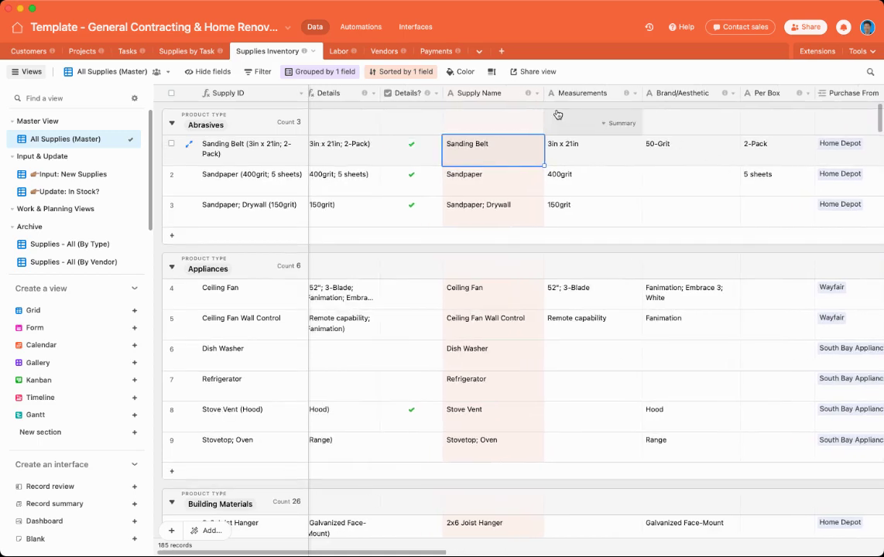
pyautogui.hscroll(-1, 542, 138)
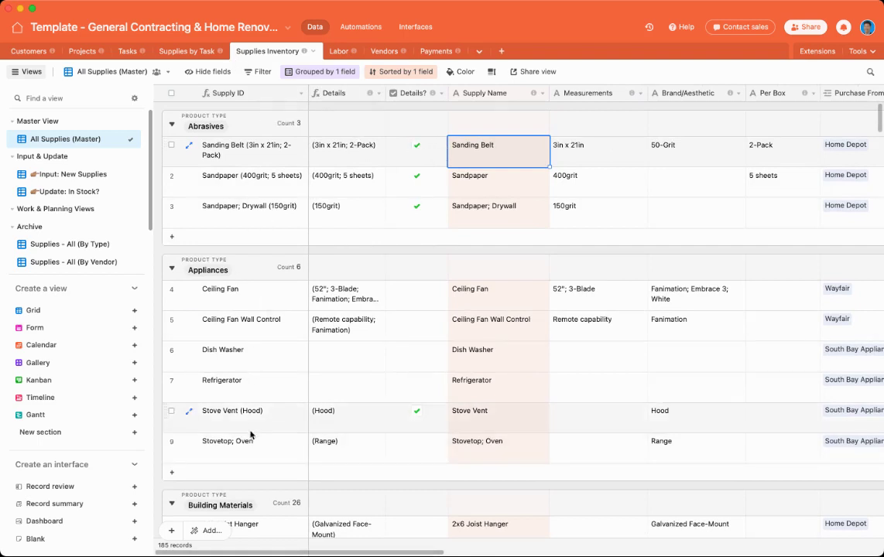
# Step: Toggle the Details? checkbox off and back on for Sanding Belt, and on and back off for Ceiling Fan
pyautogui.click(417, 147)
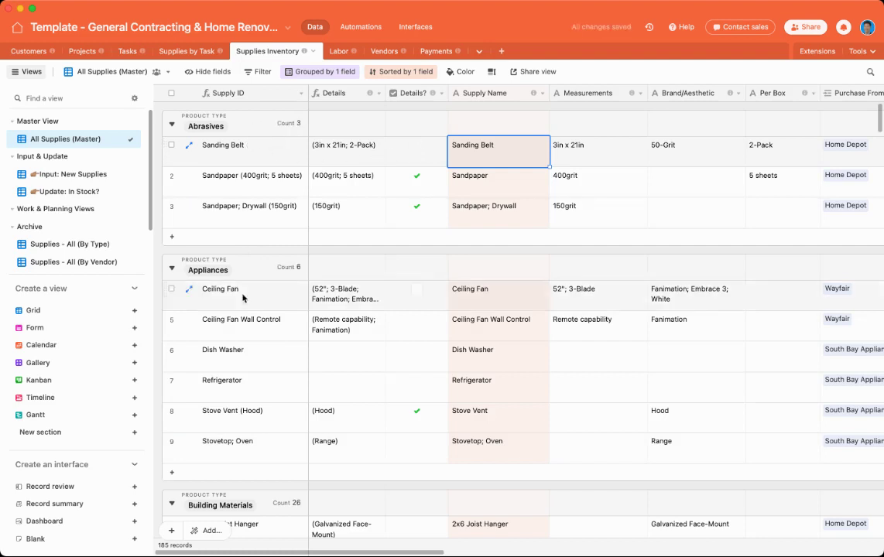
pyautogui.click(417, 147)
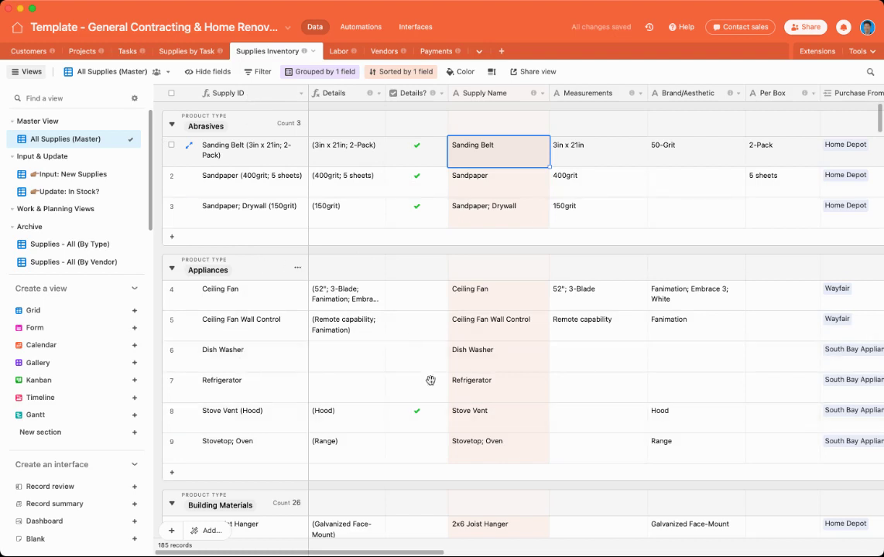
pyautogui.click(245, 296)
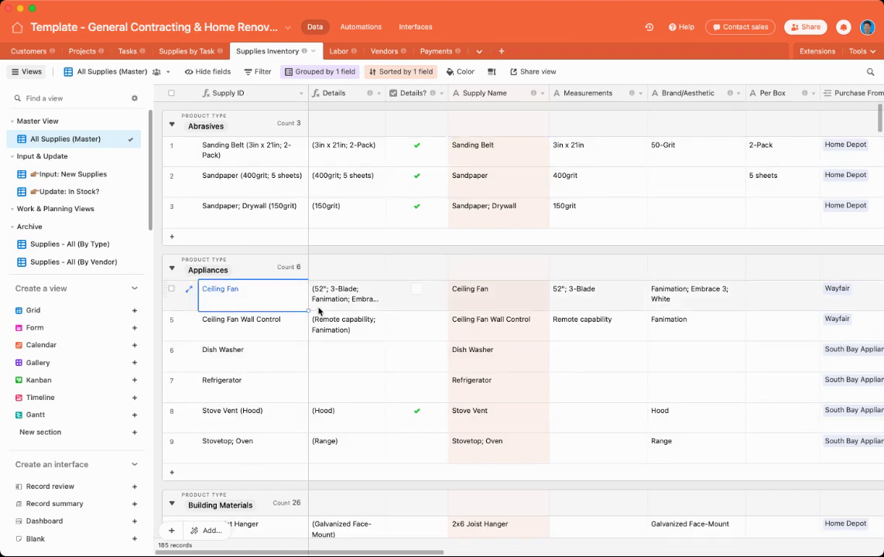
pyautogui.click(416, 289)
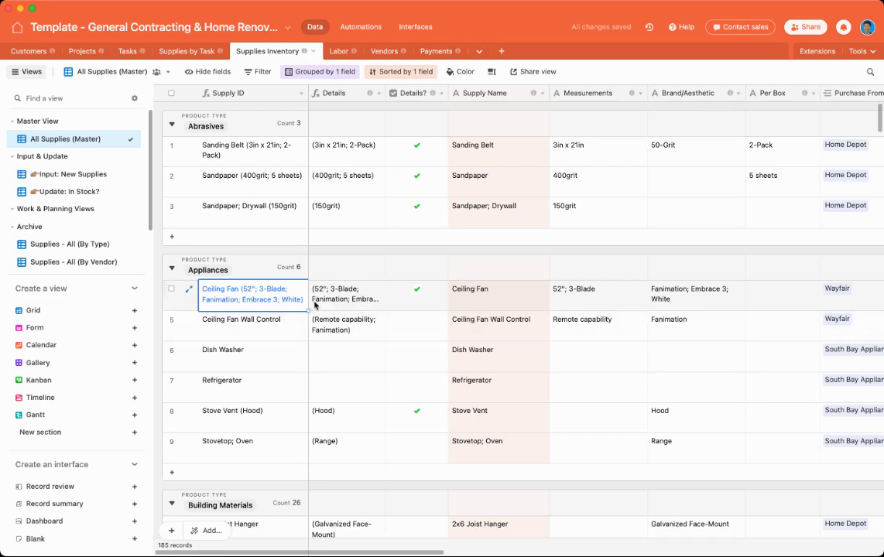
pyautogui.click(416, 290)
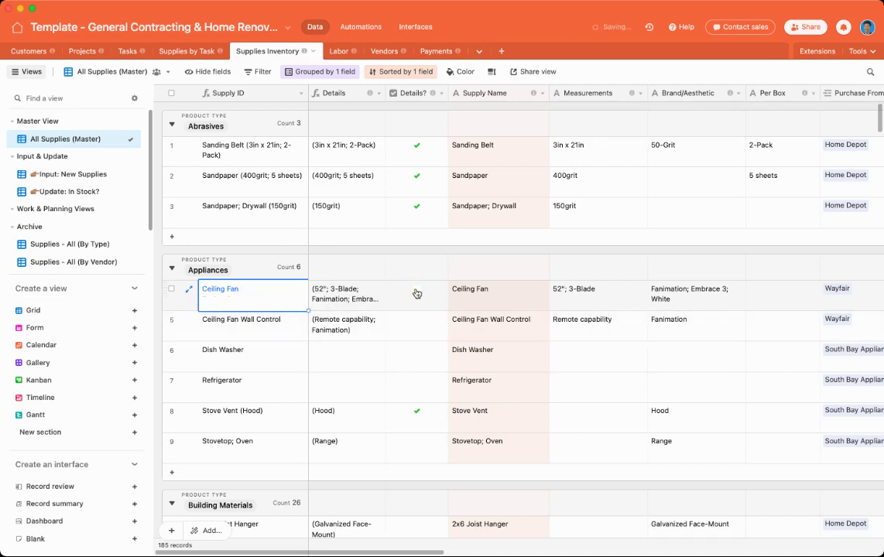
# Step: Examine the Purchase From field and the options available in Sanding Belt's Product Type field
pyautogui.hscroll(10, 416, 294)
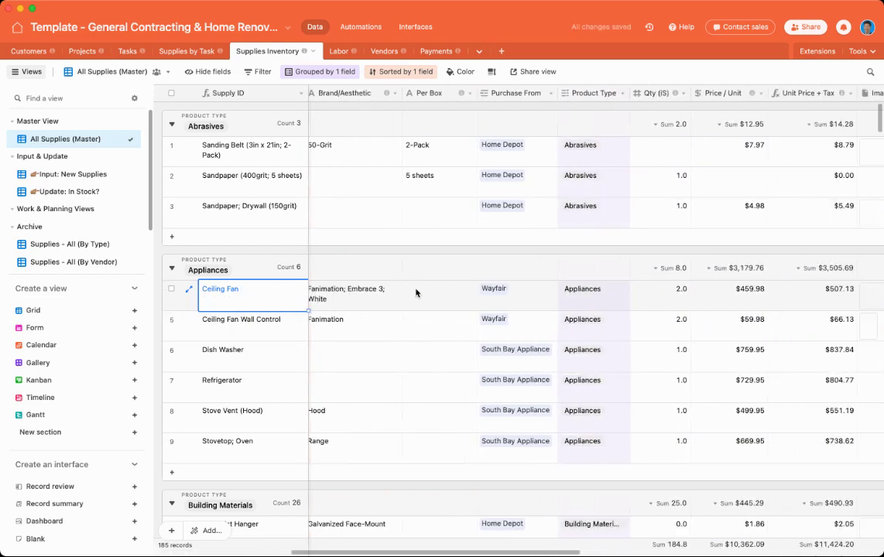
pyautogui.hscroll(3, 416, 292)
pyautogui.hscroll(2, 436, 144)
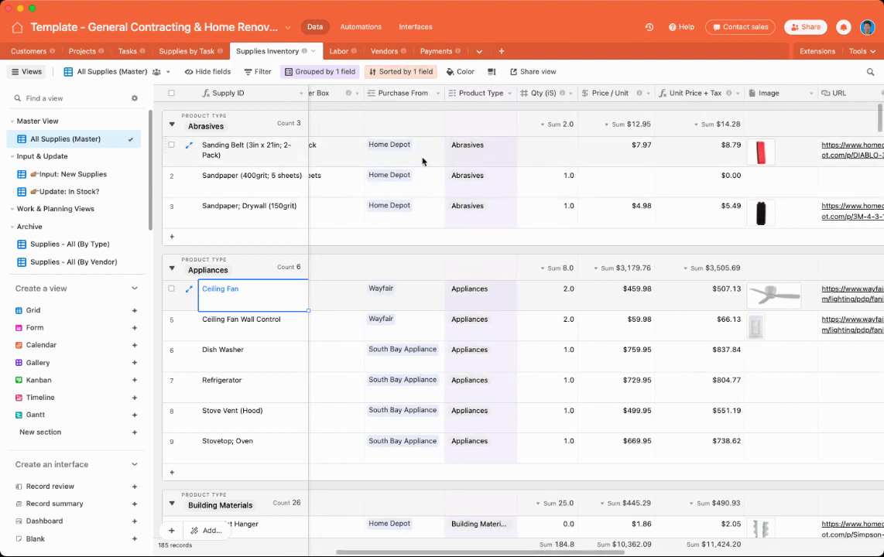
pyautogui.click(499, 145)
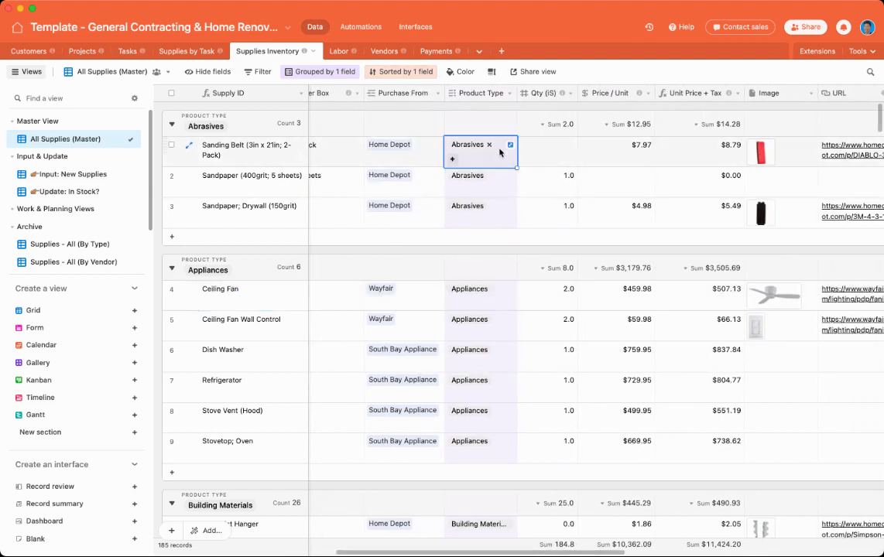
pyautogui.click(456, 166)
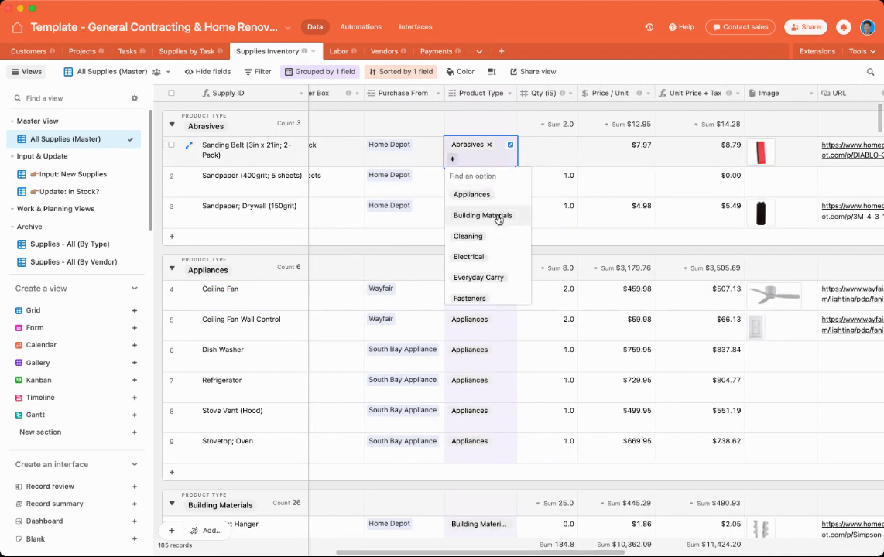
pyautogui.scroll(-1, 498, 219)
pyautogui.scroll(-3, 487, 236)
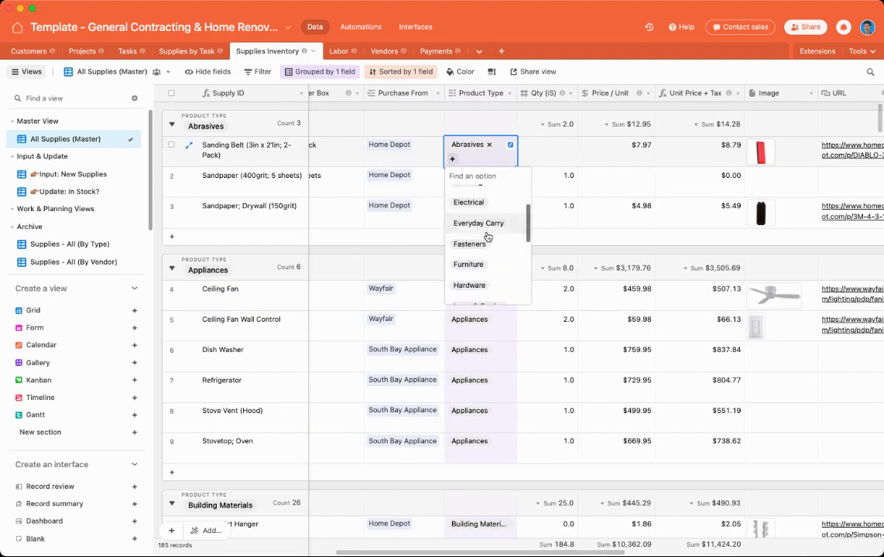
pyautogui.scroll(2, 492, 245)
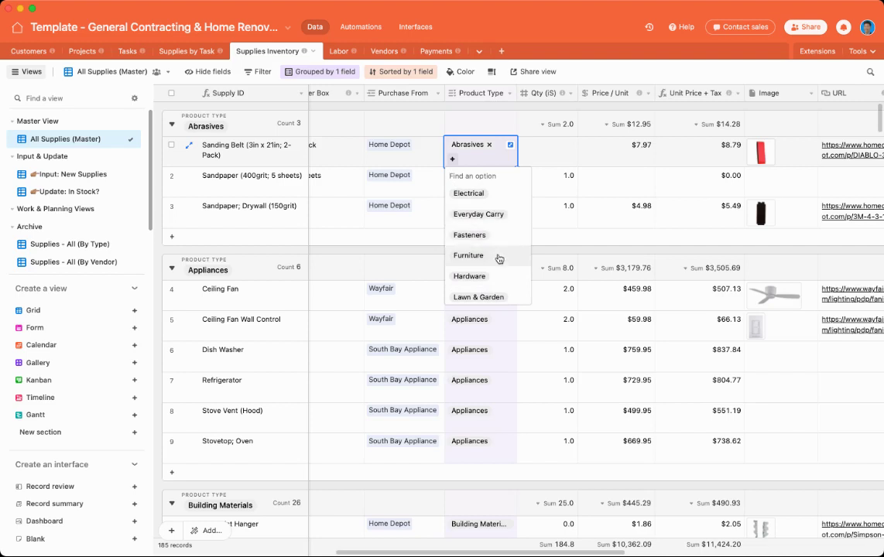
pyautogui.scroll(-5, 496, 248)
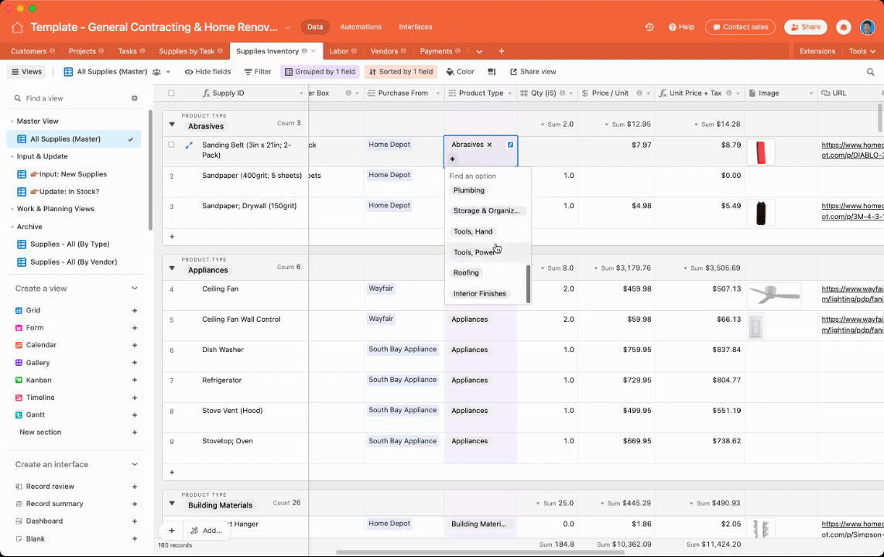
# Step: Add Building Materials to Sanding Belt's Product Type and take it off again
pyautogui.click(520, 153)
pyautogui.click(452, 158)
pyautogui.click(452, 159)
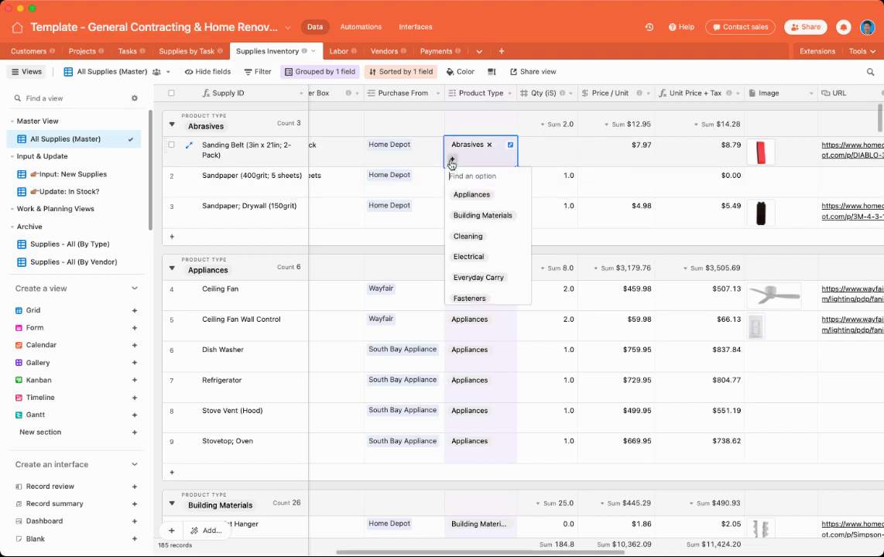
pyautogui.click(470, 216)
pyautogui.click(508, 137)
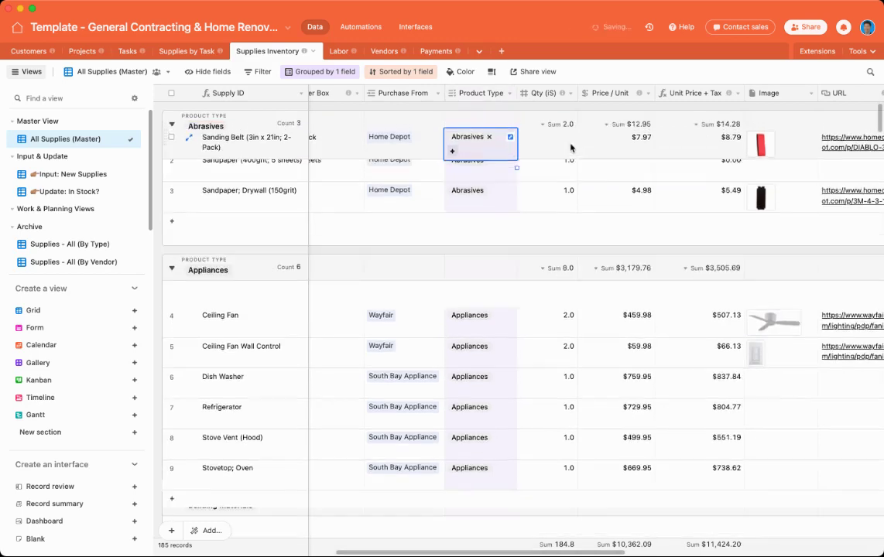
# Step: Review the descriptions of the Qty (iS), Price / Unit and Unit Price + Tax fields
pyautogui.click(571, 147)
pyautogui.moveTo(565, 95)
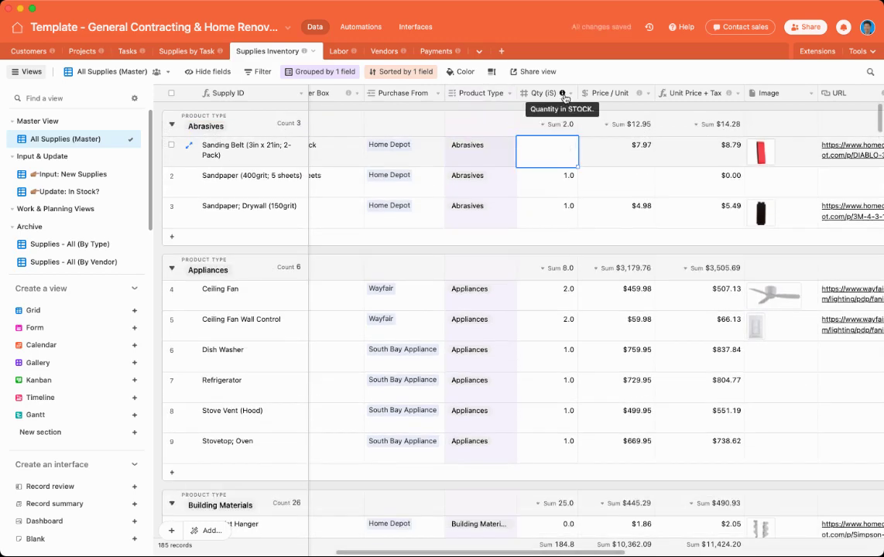
pyautogui.hscroll(2, 564, 159)
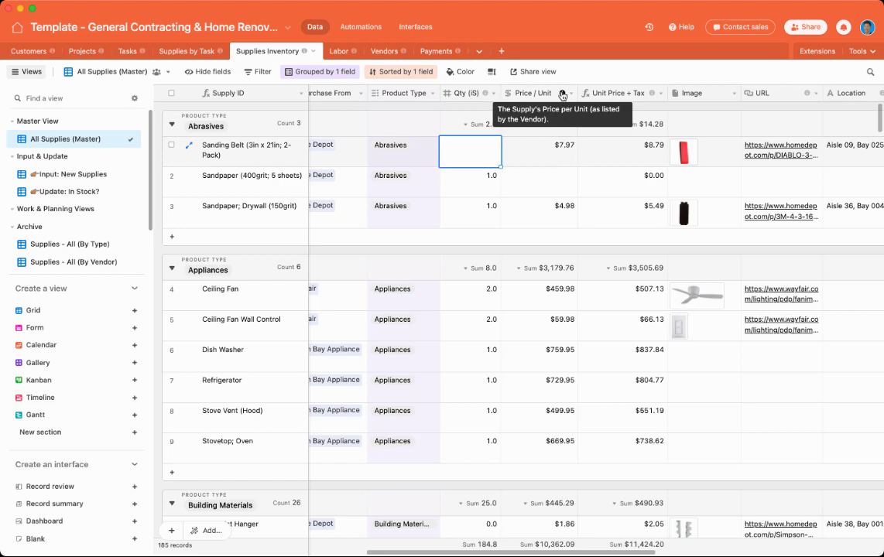
pyautogui.moveTo(654, 96)
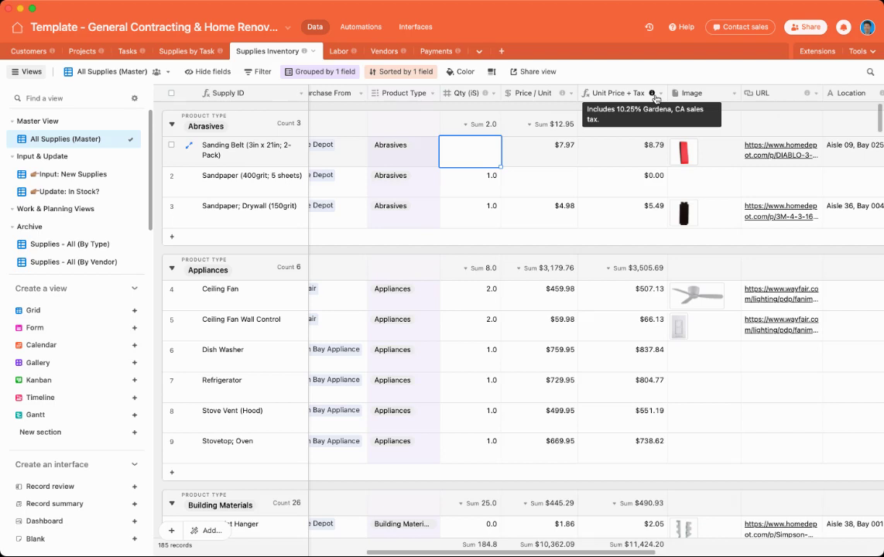
pyautogui.click(649, 147)
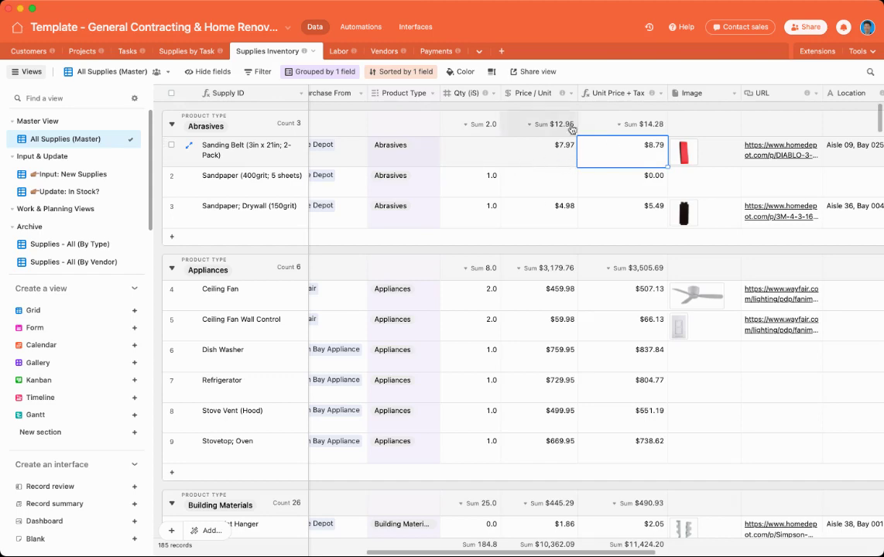
# Step: View Sanding Belt's attached product image enlarged and close the preview
pyautogui.click(685, 152)
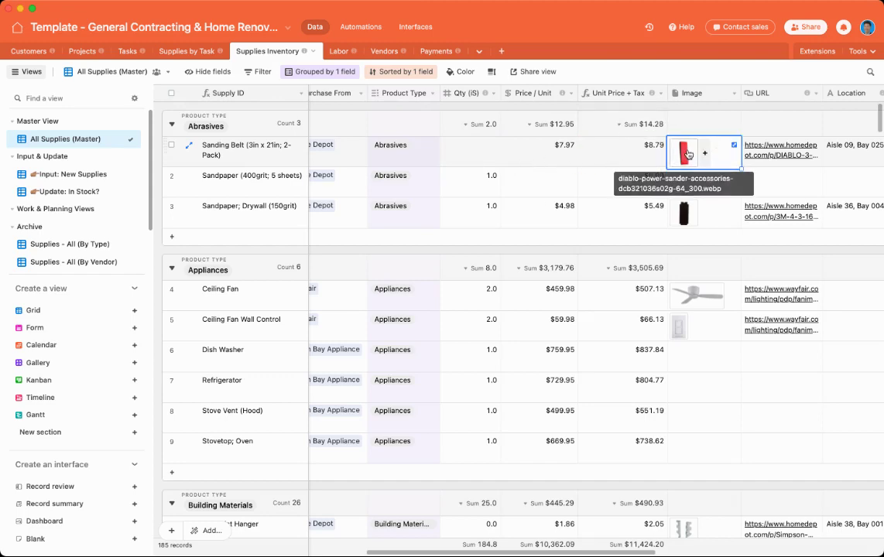
pyautogui.click(685, 153)
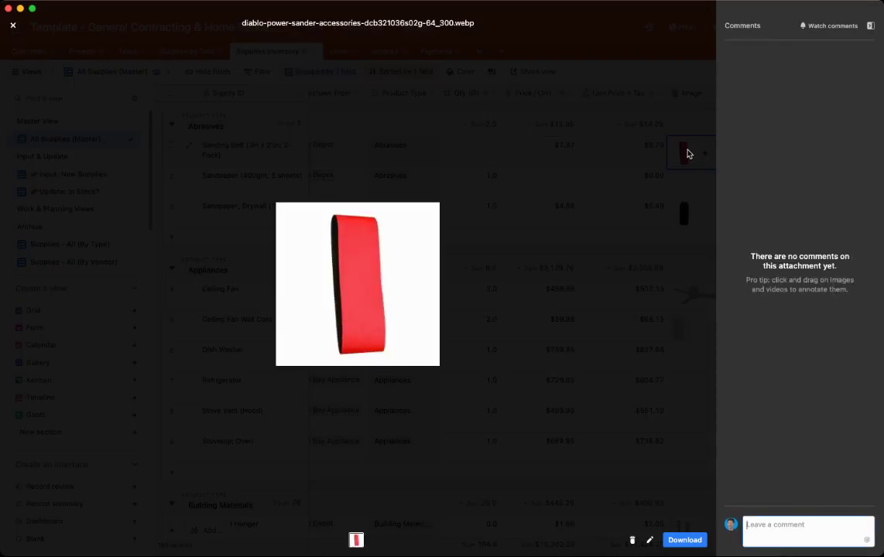
pyautogui.click(691, 154)
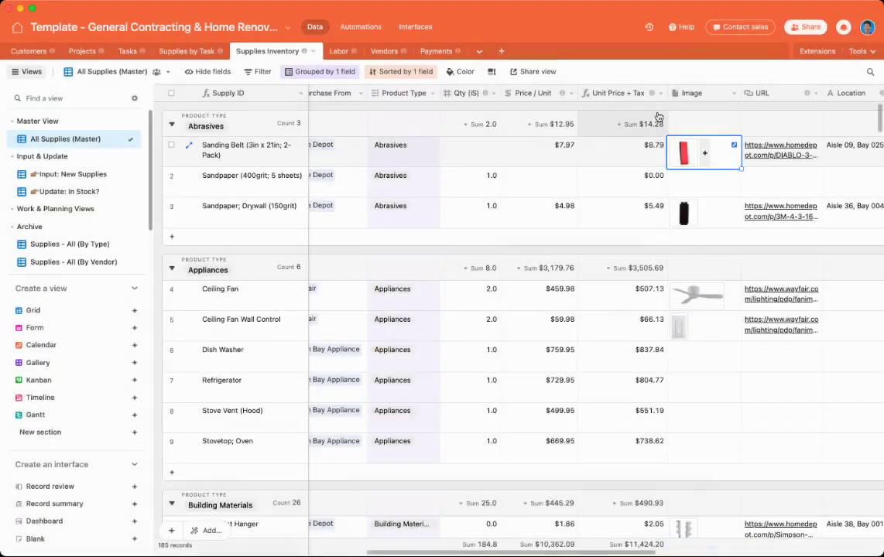
# Step: Examine Sanding Belt's URL and Location fields, and look over the LU Stock, LU $/GPS, EDC Tools and Task Supplies fields
pyautogui.hscroll(3, 658, 155)
pyautogui.click(635, 158)
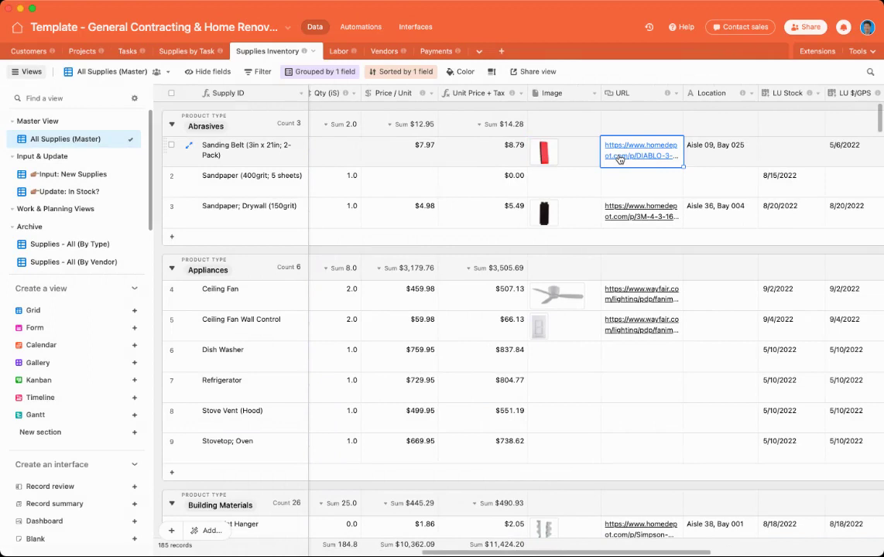
pyautogui.click(725, 158)
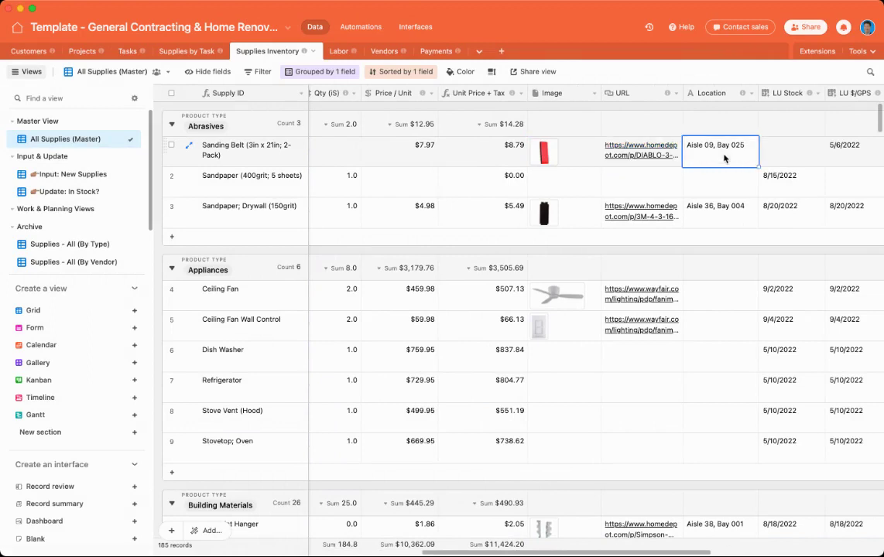
pyautogui.hscroll(2, 725, 158)
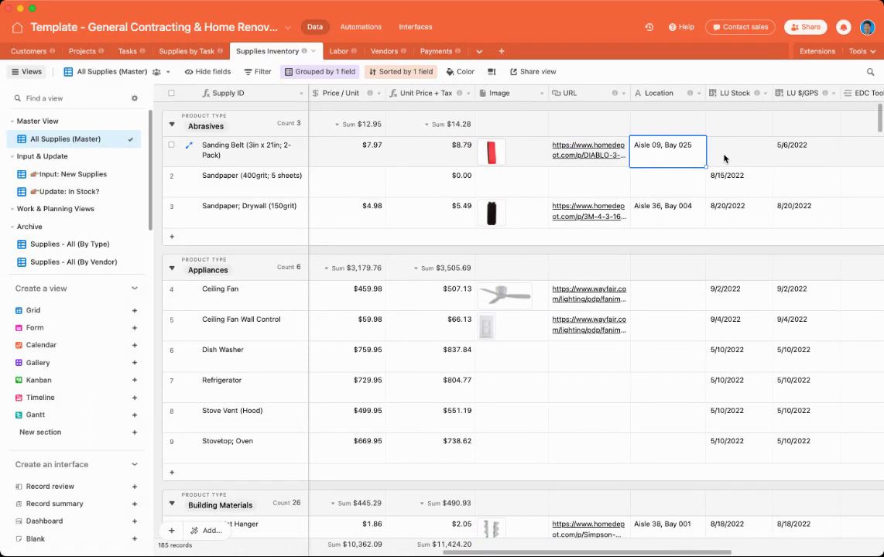
pyautogui.hscroll(6, 725, 159)
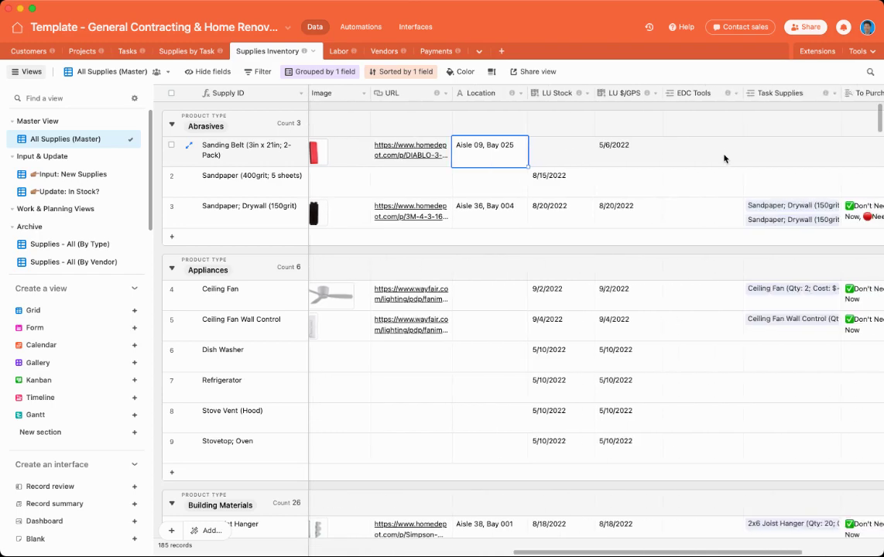
pyautogui.hscroll(6, 725, 158)
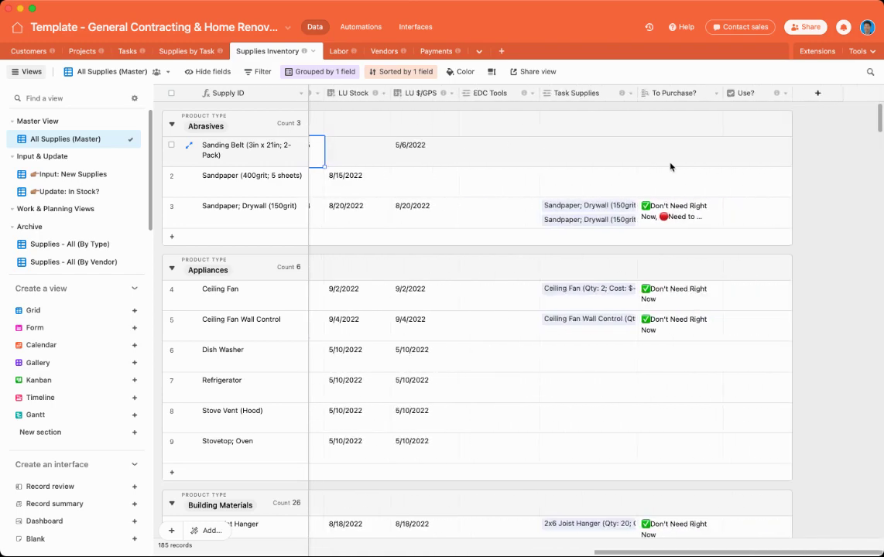
# Step: Enable the Use? checkbox for Sanding Belt in the Supplies Inventory table
pyautogui.click(777, 154)
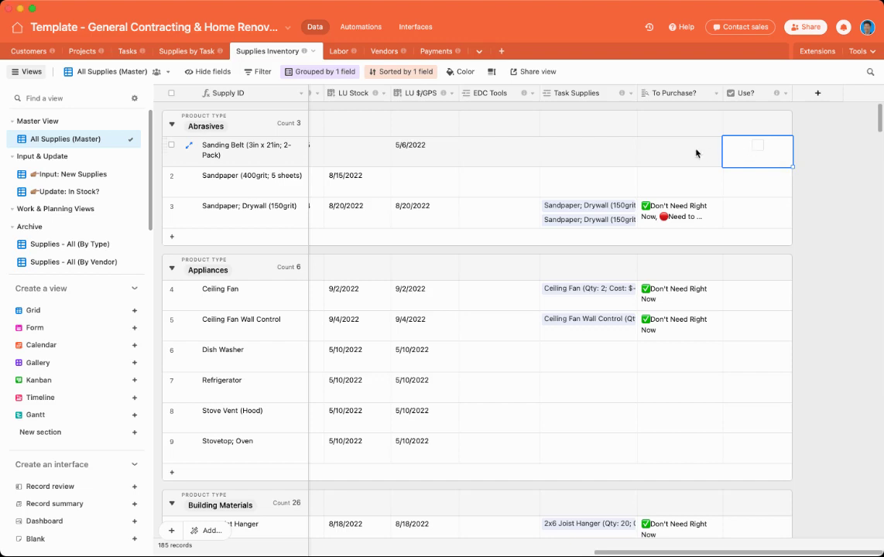
pyautogui.moveTo(777, 95)
pyautogui.click(757, 146)
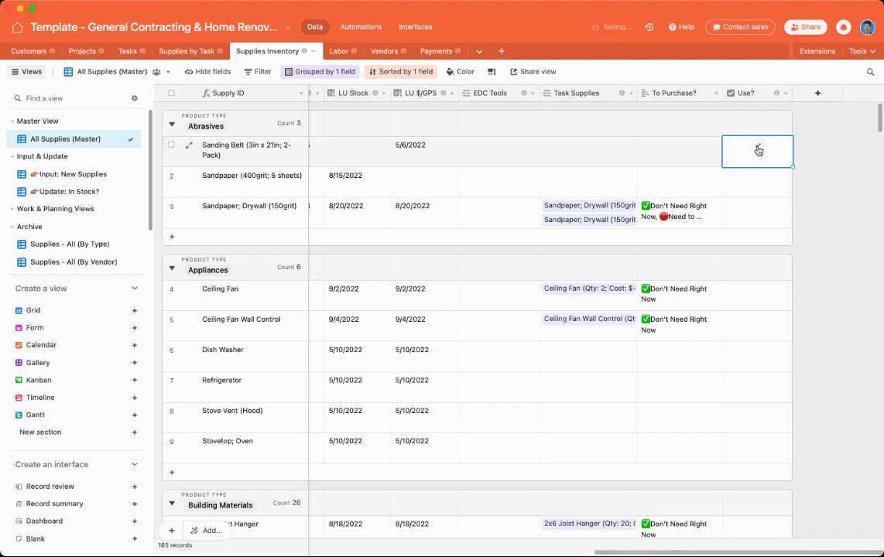
pyautogui.click(689, 178)
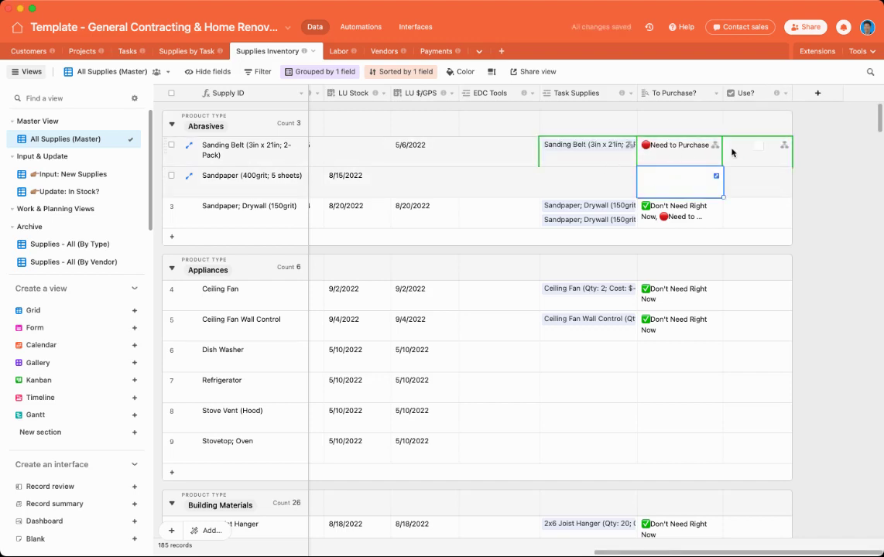
# Step: In the Supplies by Task table, link the Sanding Belt record to the task "2020-11-27 - Build chicken coop"
pyautogui.click(187, 51)
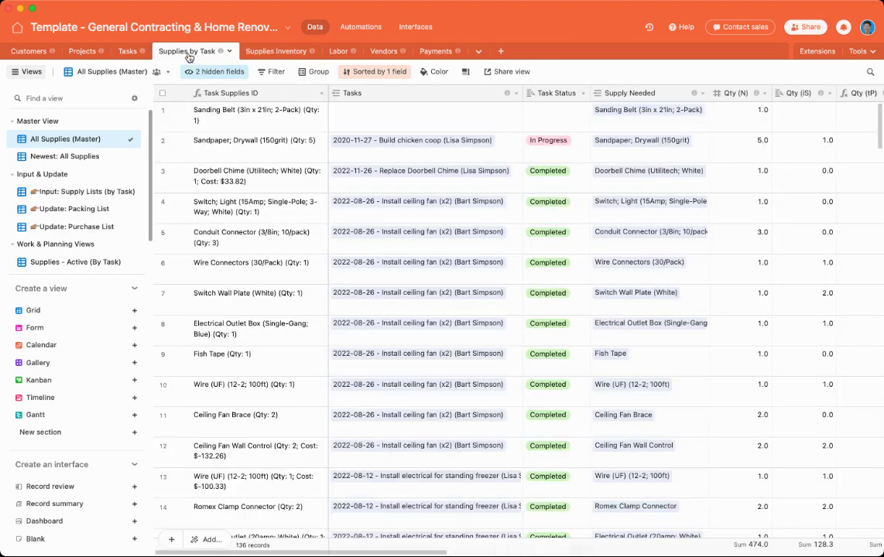
pyautogui.click(407, 126)
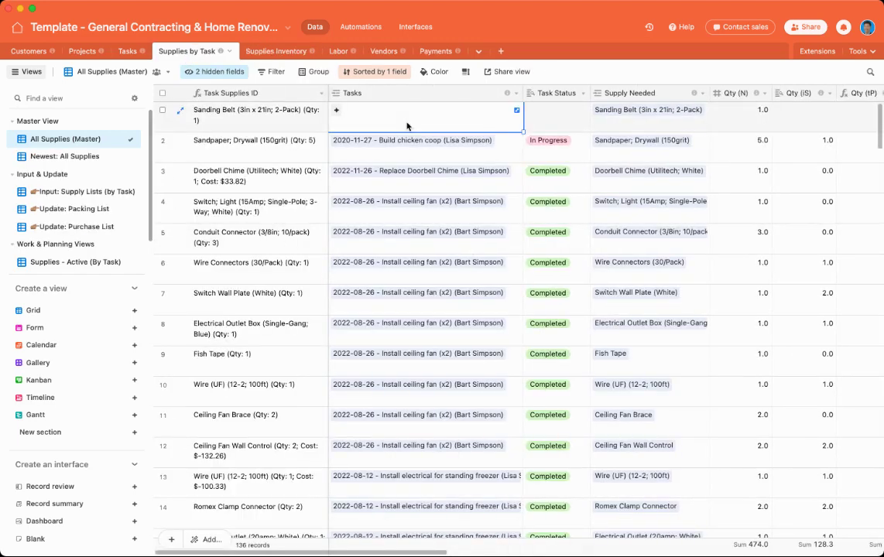
pyautogui.click(300, 121)
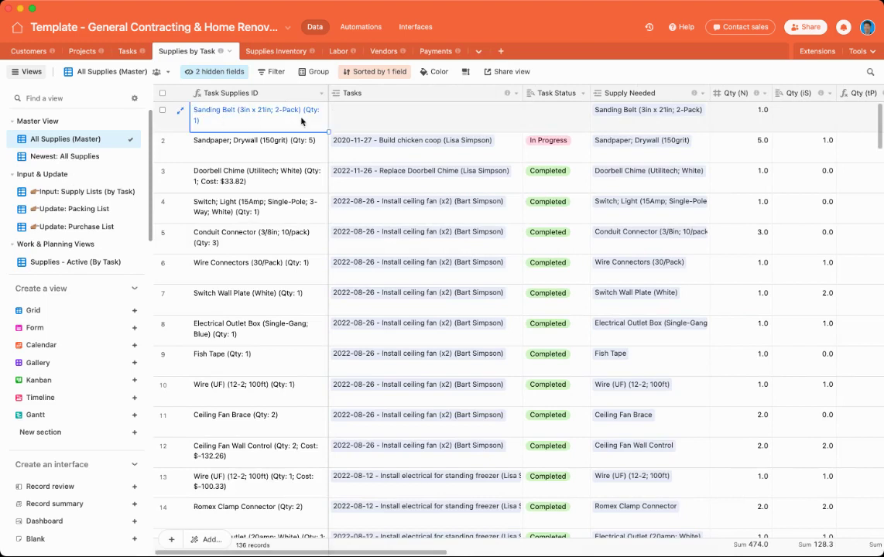
pyautogui.click(377, 122)
pyautogui.write('chicken')
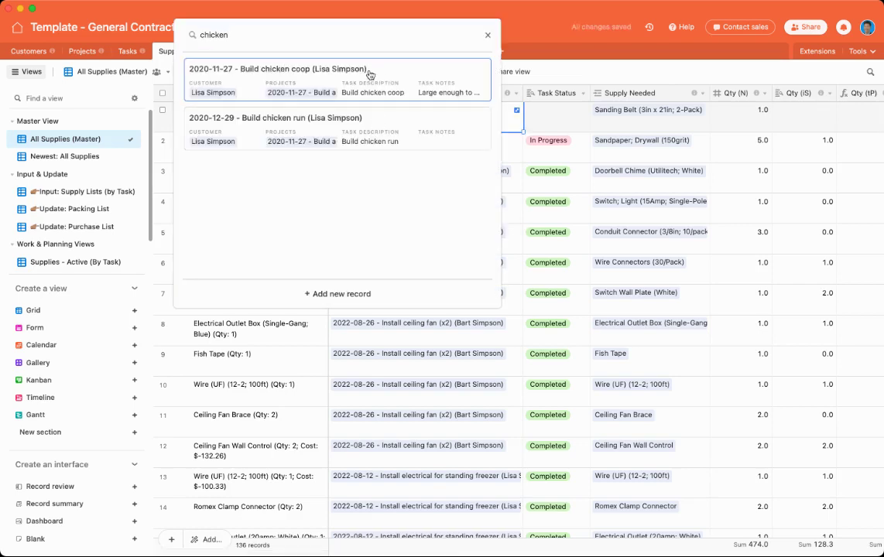
pyautogui.click(368, 82)
# Step: Set the needed quantity, Qty (N), of the Sanding Belt record to 3
pyautogui.hscroll(5, 475, 147)
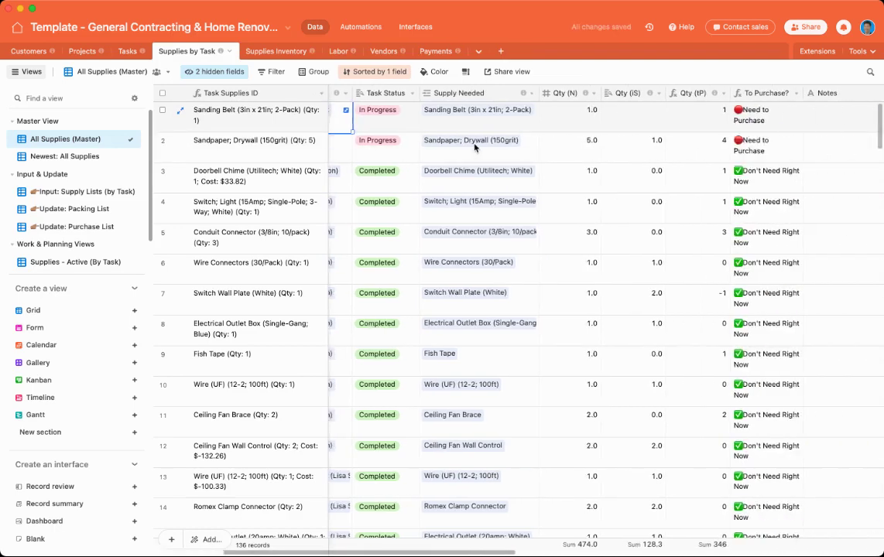
pyautogui.hscroll(2, 476, 147)
pyautogui.click(526, 120)
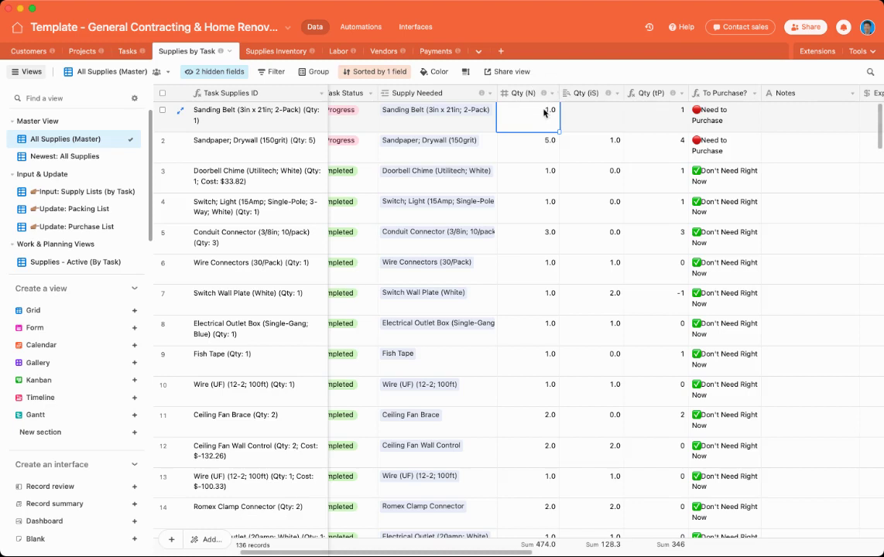
pyautogui.write('3')
pyautogui.press('Tab')
# Step: Review the Qty (iS), Qty (tP) and To Purchase? fields of the Sanding Belt record
pyautogui.hscroll(1, 582, 122)
pyautogui.hscroll(1, 582, 121)
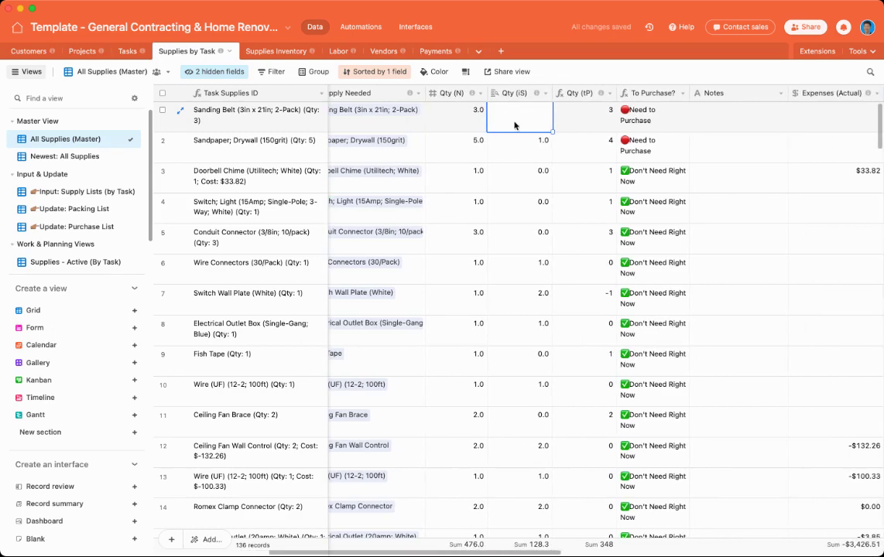
pyautogui.click(585, 118)
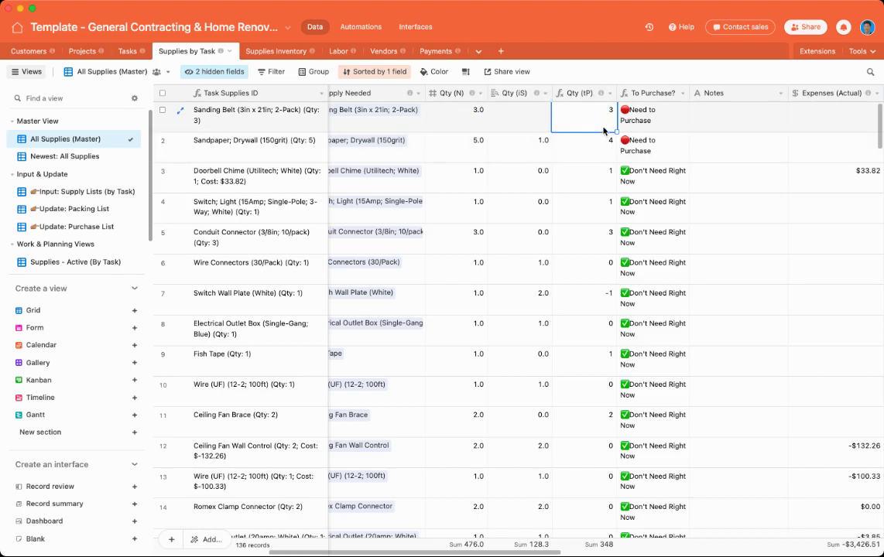
pyautogui.press('Right')
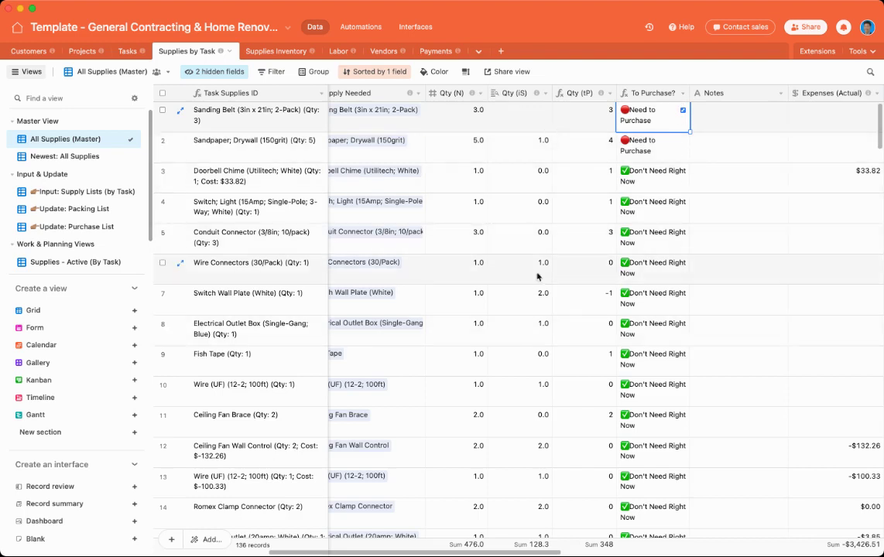
# Step: Look over the Notes, Expenses (Actual), Payments and Expenses (Projected) fields in the Supplies by Task table
pyautogui.click(680, 175)
pyautogui.hscroll(5, 677, 175)
pyautogui.click(596, 127)
pyautogui.hscroll(8, 595, 127)
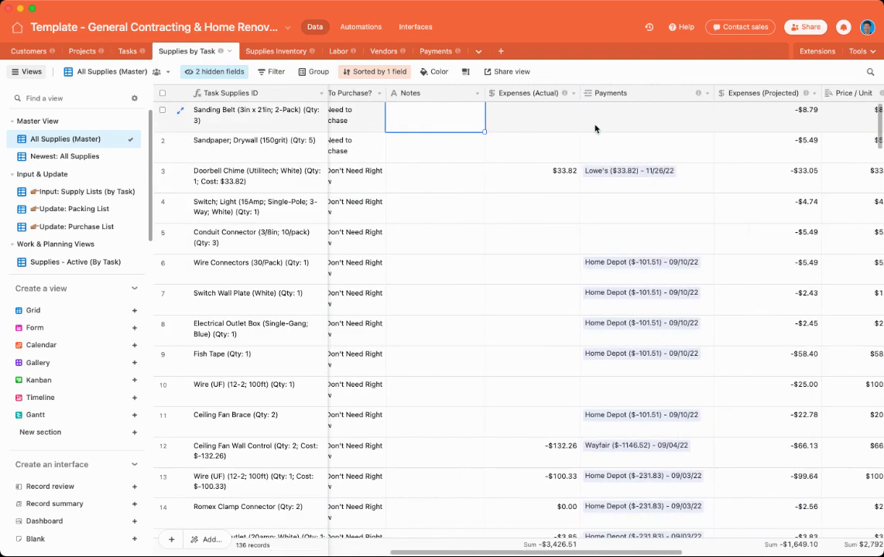
pyautogui.click(526, 120)
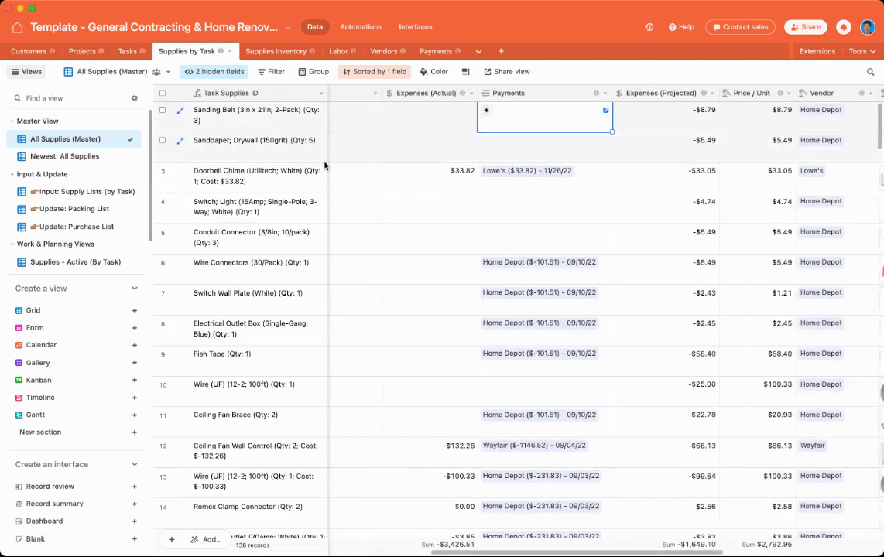
# Step: Look over the Price / Unit, Vendor, Image, Location, Packed Up? and Documentation fields in the Supplies by Task table
pyautogui.hscroll(7, 527, 118)
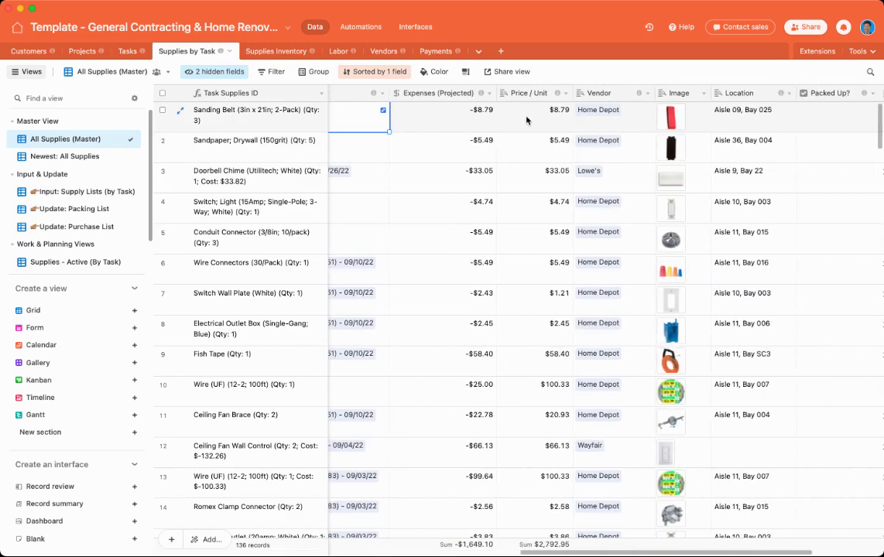
pyautogui.hscroll(6, 602, 122)
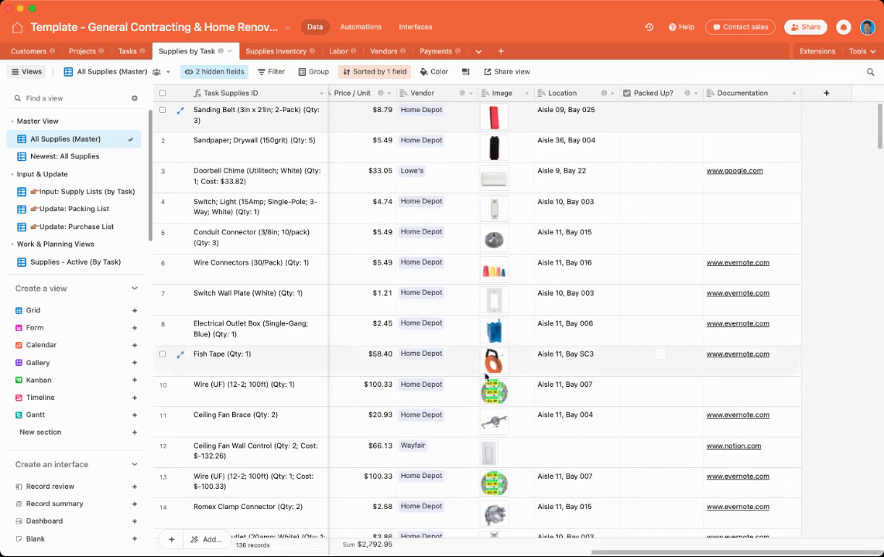
pyautogui.hscroll(-20, 478, 142)
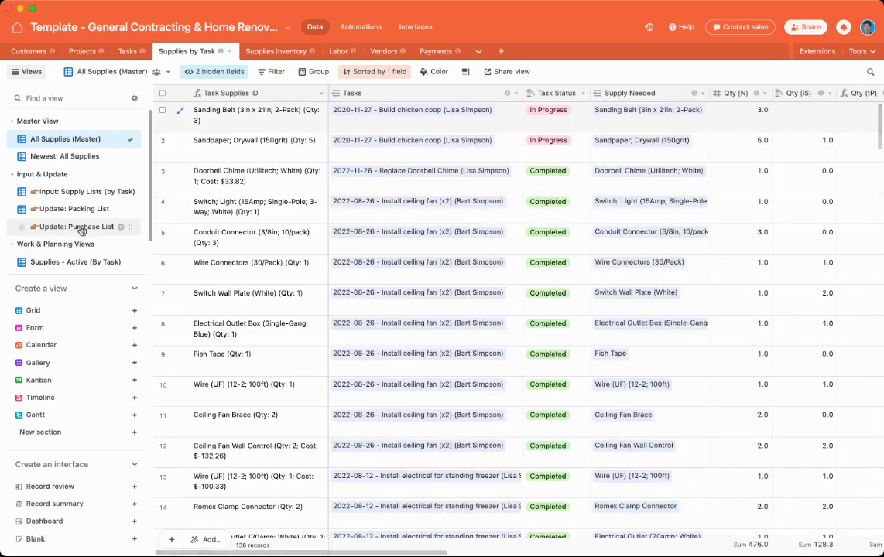
# Step: Open the Update: Purchase List view and review the grouped supplies with their Image and Location fields
pyautogui.click(82, 227)
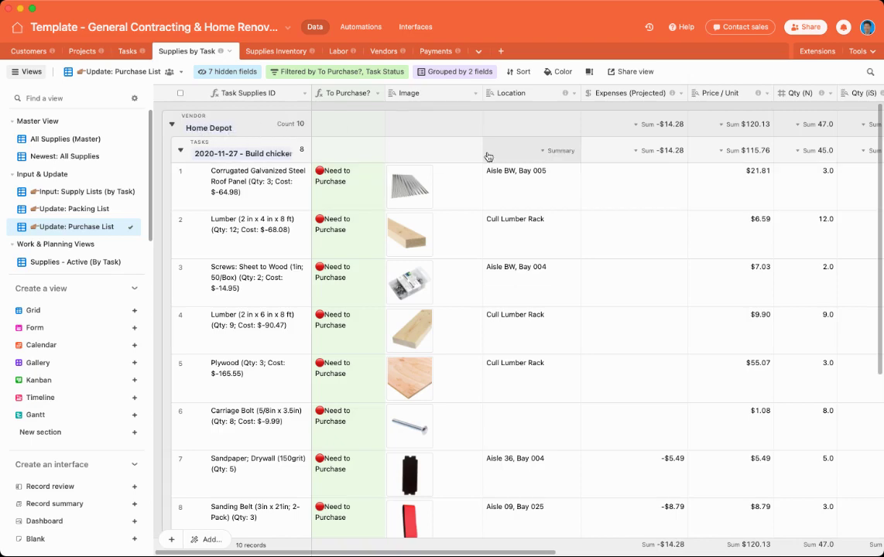
pyautogui.scroll(-3, 343, 261)
pyautogui.scroll(3, 343, 258)
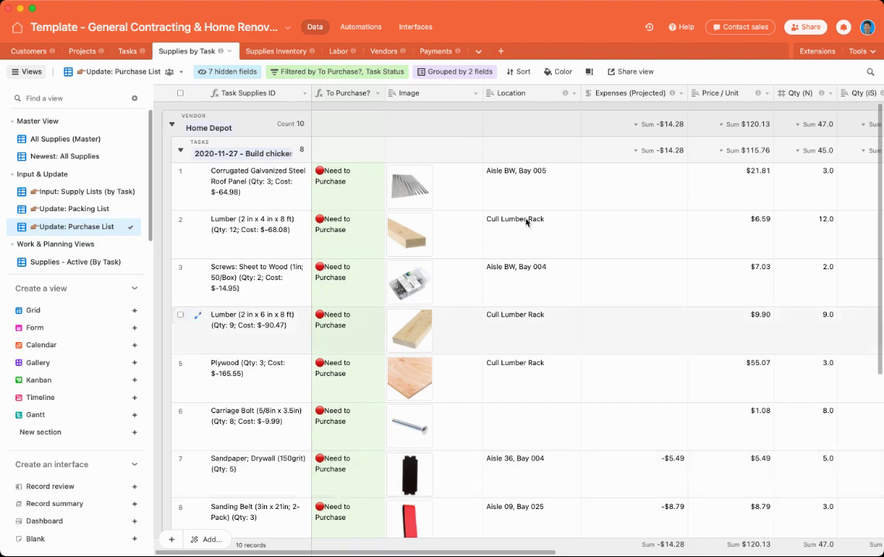
pyautogui.click(451, 191)
pyautogui.click(533, 194)
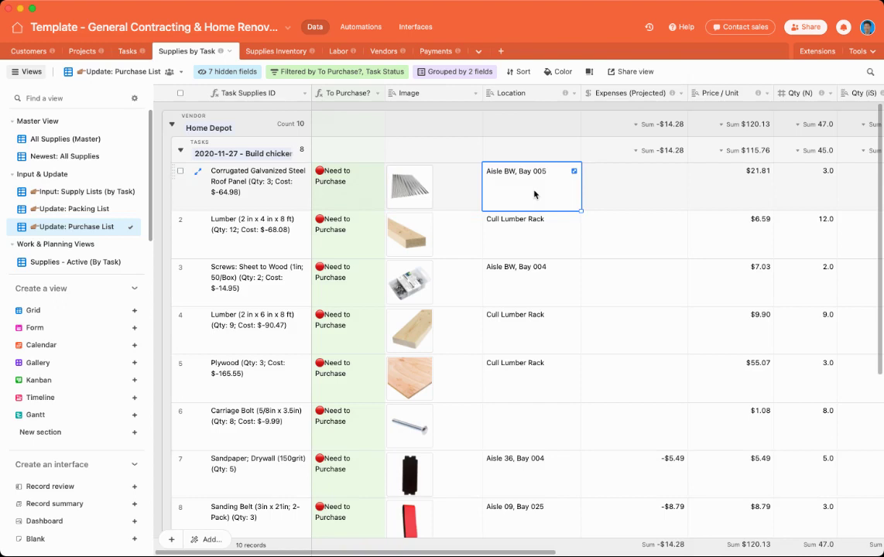
# Step: Review the Price / Unit, quantity, Expenses (Actual) and Payments fields in the purchase list, using the Corrugated Galvanized Steel Roof Panel record
pyautogui.click(661, 191)
pyautogui.hscroll(2, 657, 155)
pyautogui.click(665, 182)
pyautogui.hscroll(3, 665, 181)
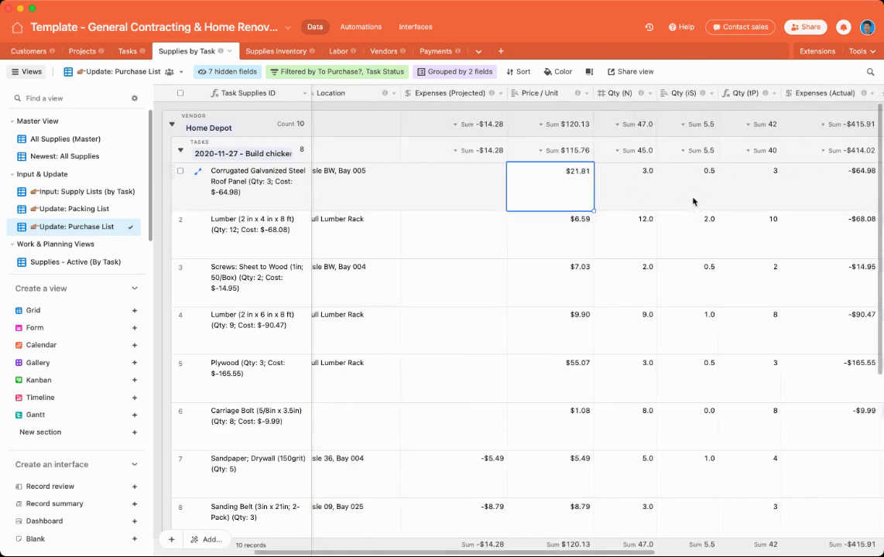
pyautogui.hscroll(2, 708, 198)
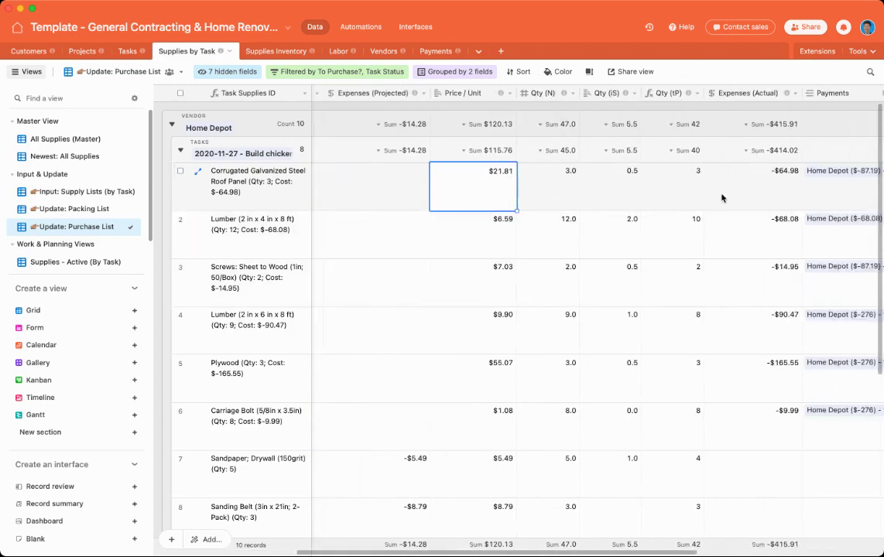
pyautogui.click(679, 189)
pyautogui.hscroll(-5, 650, 194)
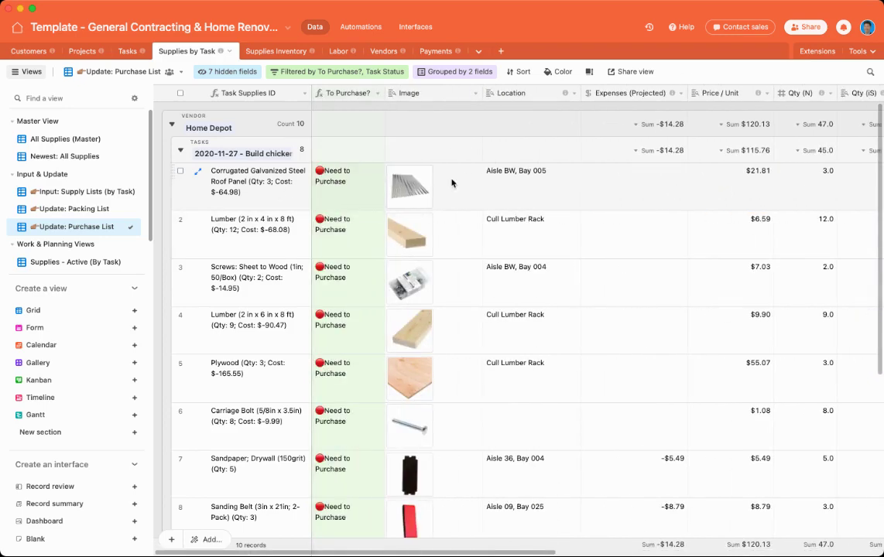
pyautogui.hscroll(5, 465, 182)
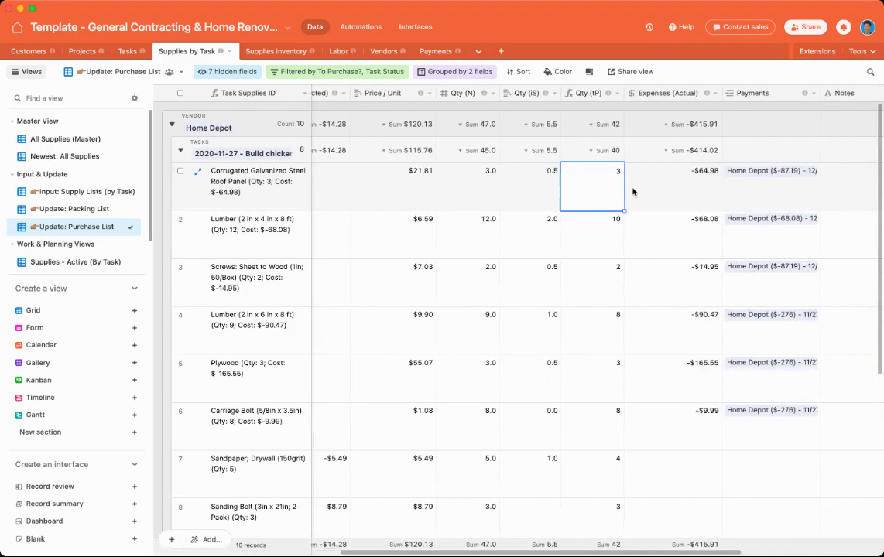
pyautogui.hscroll(4, 632, 192)
pyautogui.hscroll(-8, 632, 192)
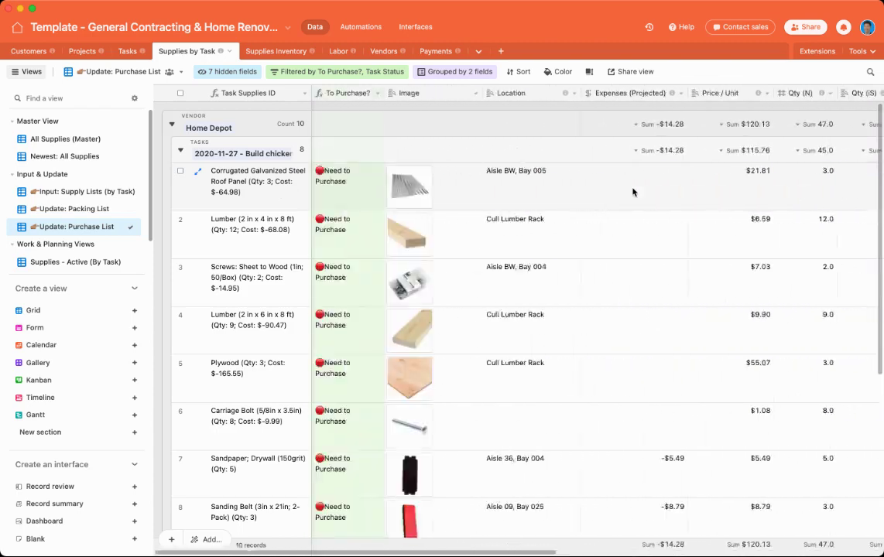
# Step: Open the Labor table and review its Vendors, Tasks and Date fields
pyautogui.click(337, 52)
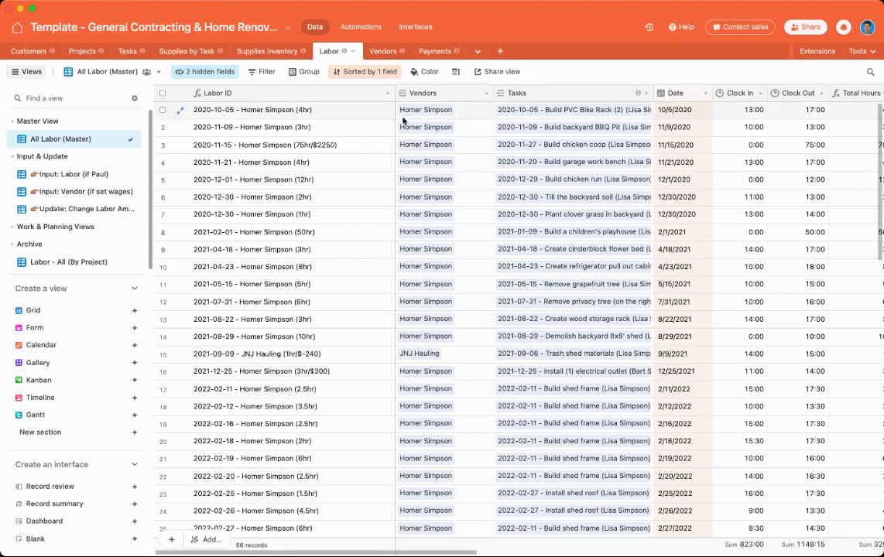
pyautogui.hscroll(3, 443, 117)
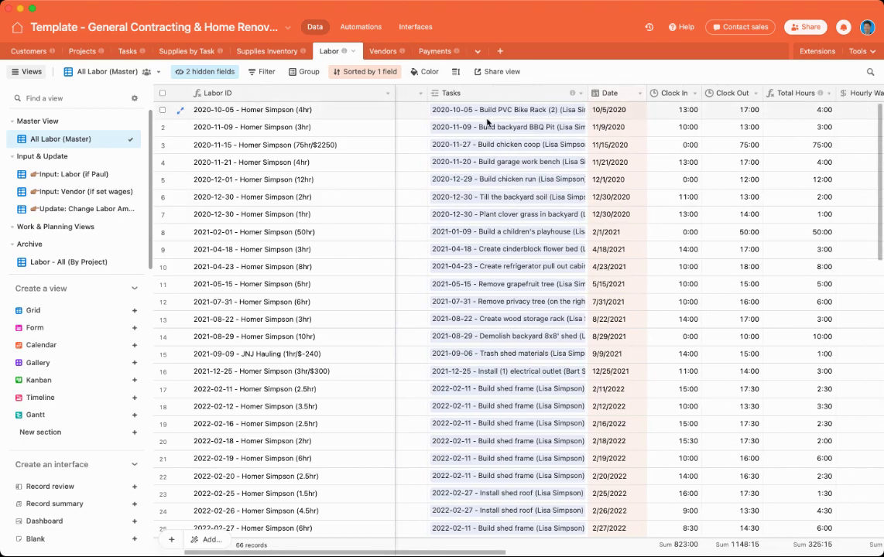
pyautogui.click(511, 116)
pyautogui.click(619, 110)
pyautogui.hscroll(3, 617, 112)
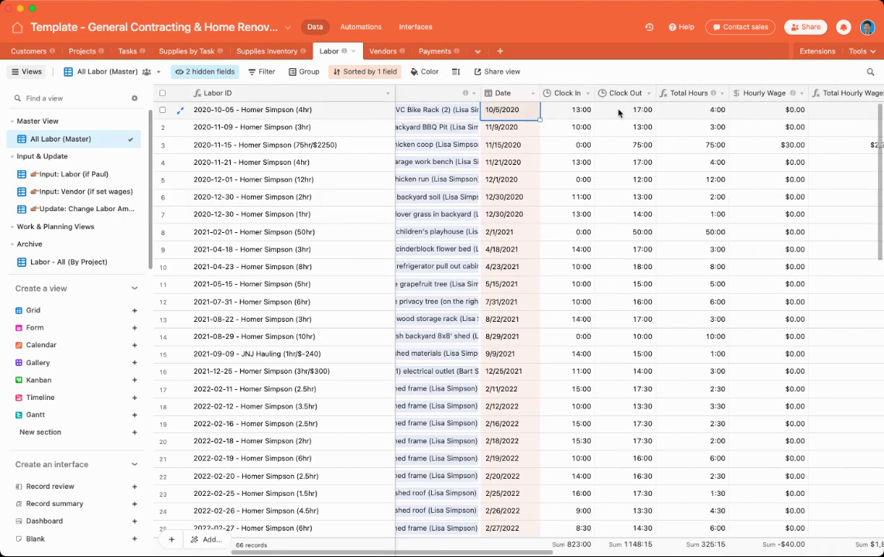
# Step: Review the Clock In, Clock Out and Total Hours fields of the first labor record
pyautogui.click(569, 118)
pyautogui.hscroll(1, 572, 120)
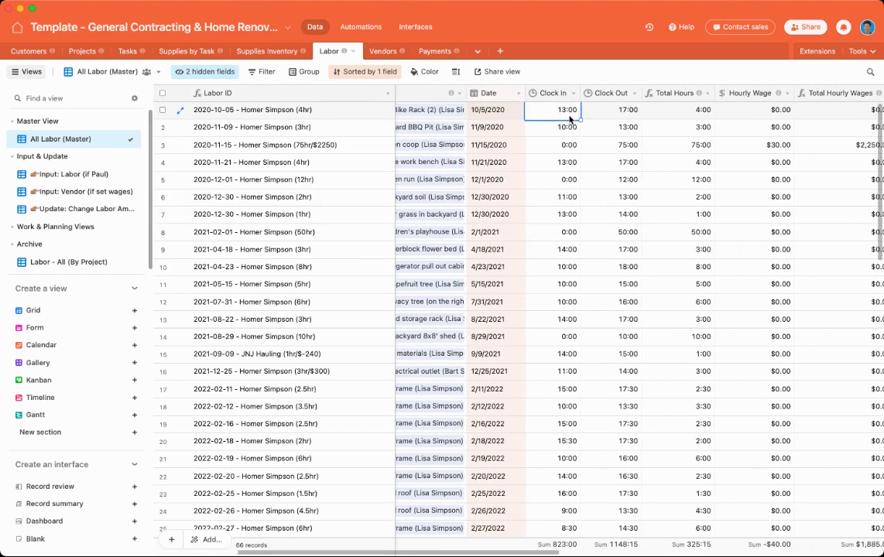
pyautogui.click(601, 119)
pyautogui.hscroll(2, 601, 119)
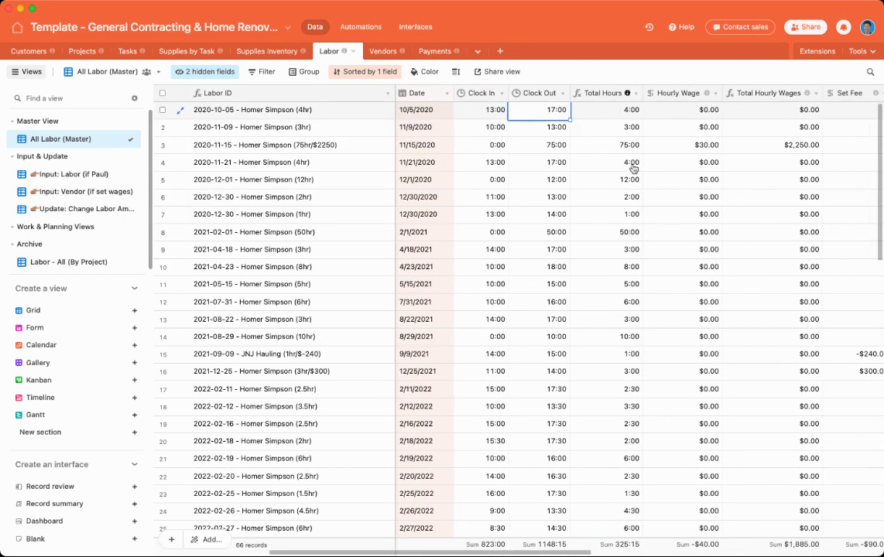
pyautogui.click(602, 118)
pyautogui.hscroll(3, 673, 124)
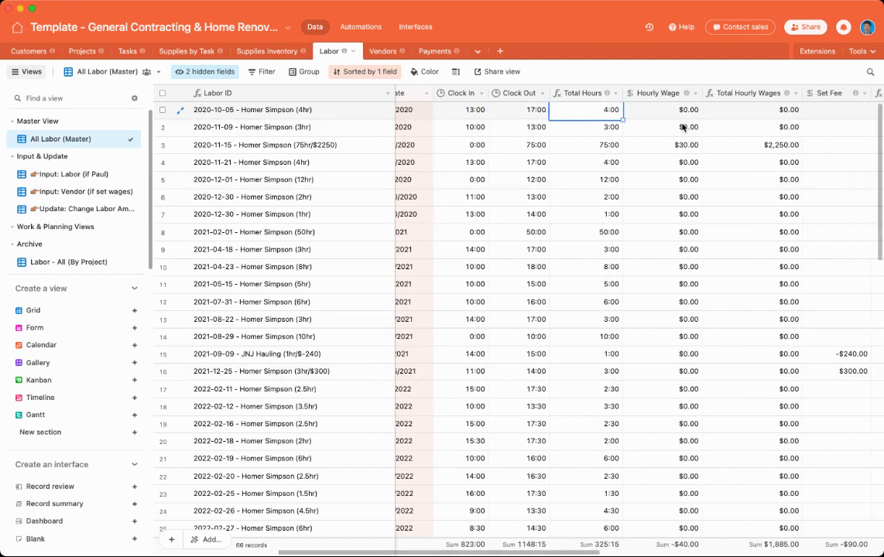
# Step: Examine Hourly Wage, then compare it with Total Hours and Total Hourly Wages on the 2020-11-15 labor record
pyautogui.click(662, 120)
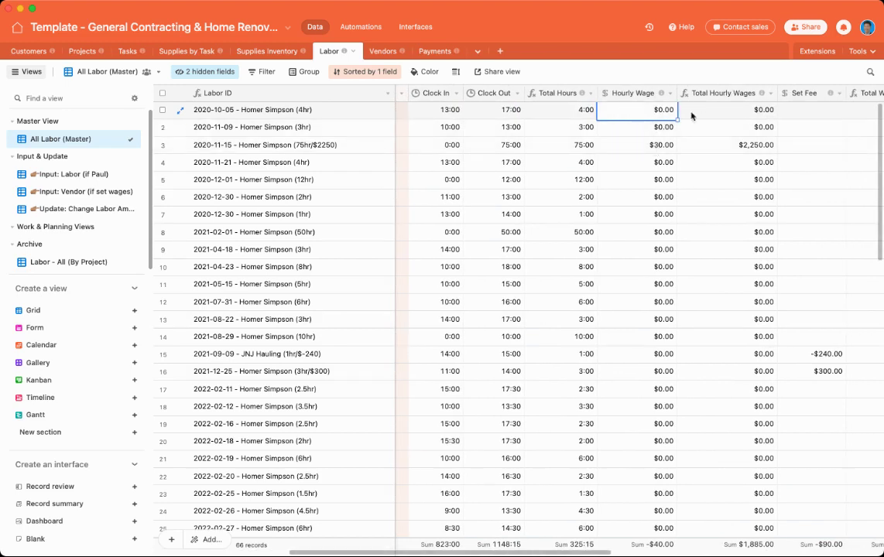
pyautogui.click(636, 148)
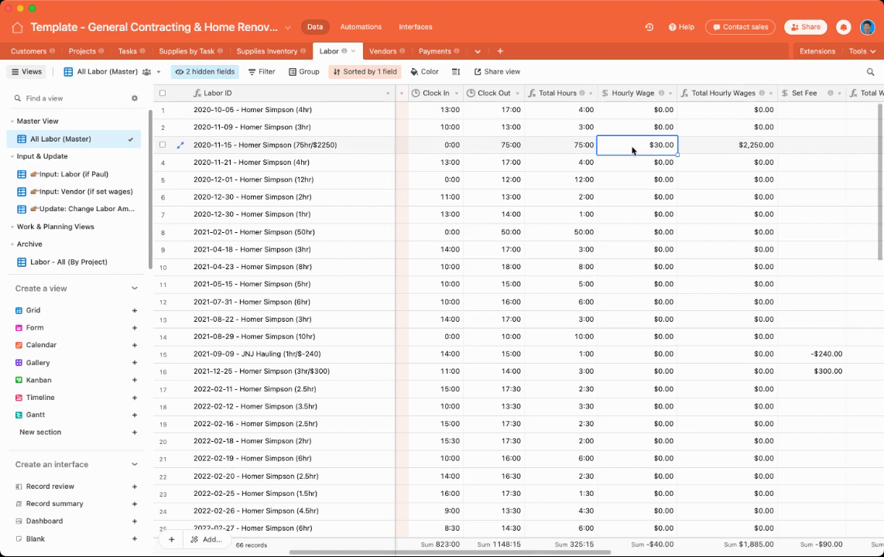
pyautogui.click(576, 144)
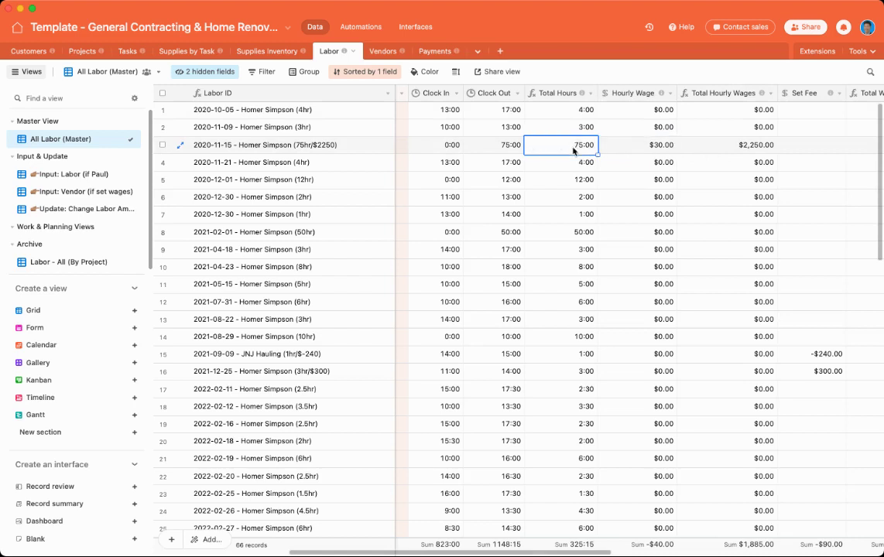
pyautogui.click(739, 147)
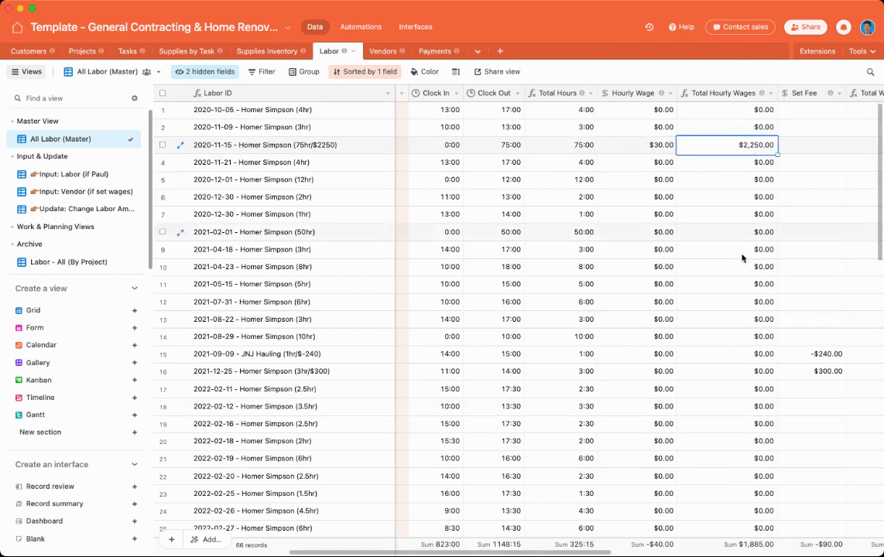
# Step: Review the Set Fee and Total Wages fields in the Labor table
pyautogui.hscroll(3, 733, 152)
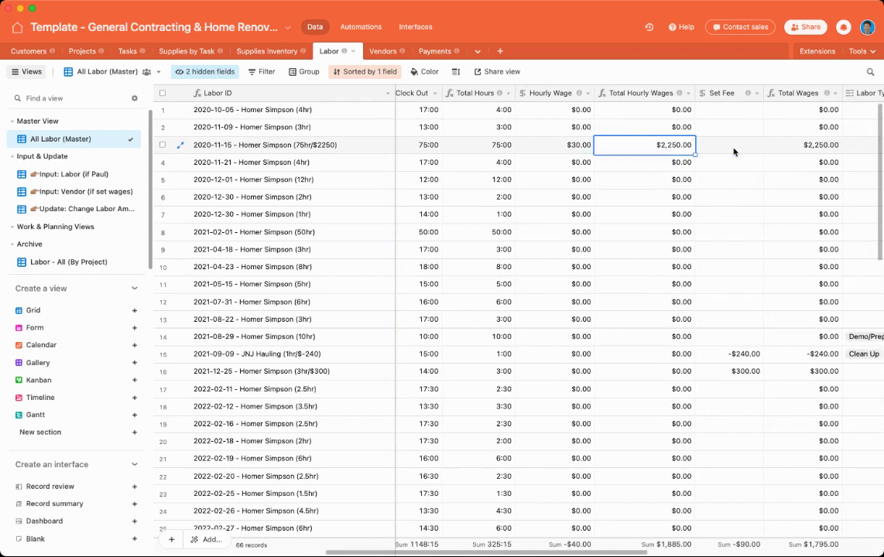
pyautogui.click(734, 152)
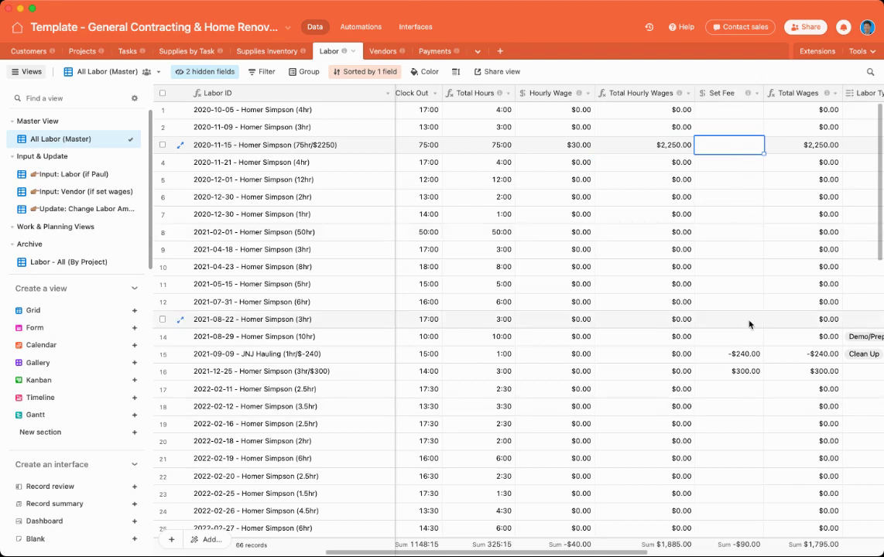
pyautogui.hscroll(2, 749, 324)
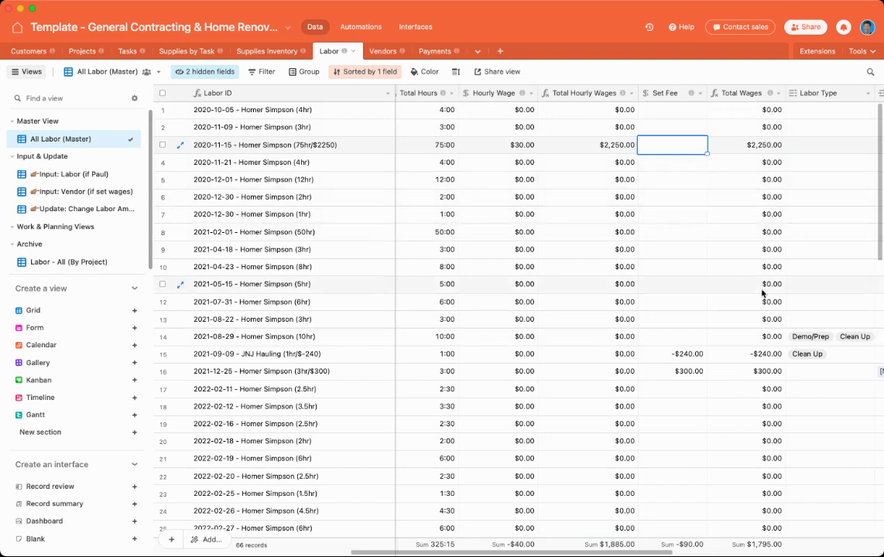
pyautogui.hscroll(5, 758, 174)
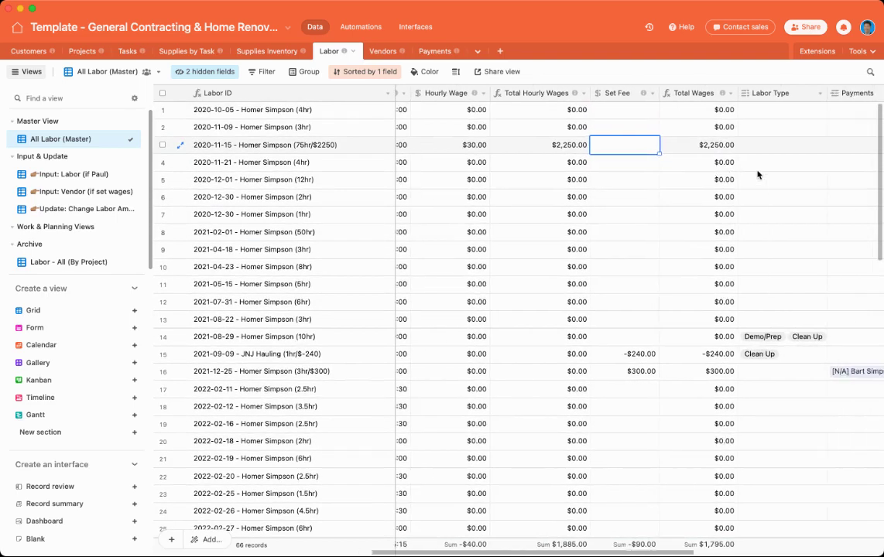
# Step: View the Labor Type options on the 2020-11-15 record without choosing one, and look over the Payments, Payment Amount and Documentation fields
pyautogui.click(699, 144)
pyautogui.click(656, 145)
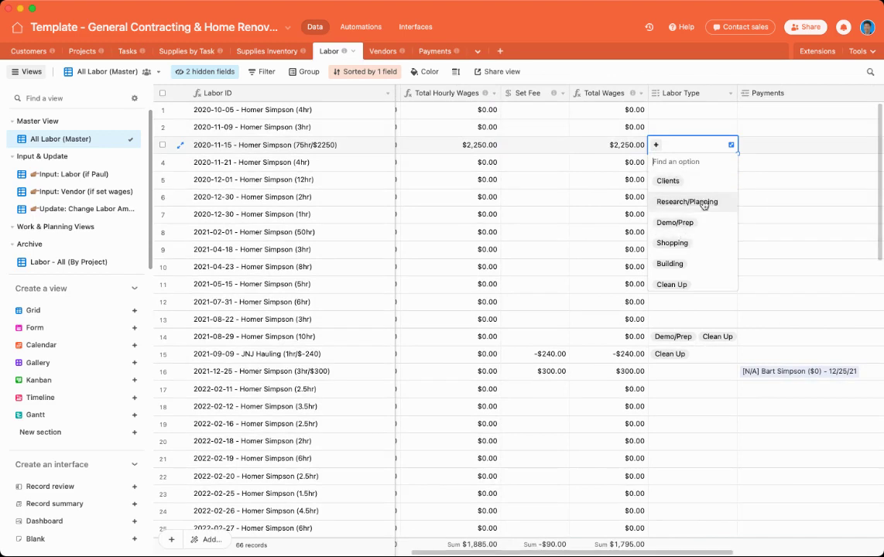
pyautogui.scroll(-1, 678, 219)
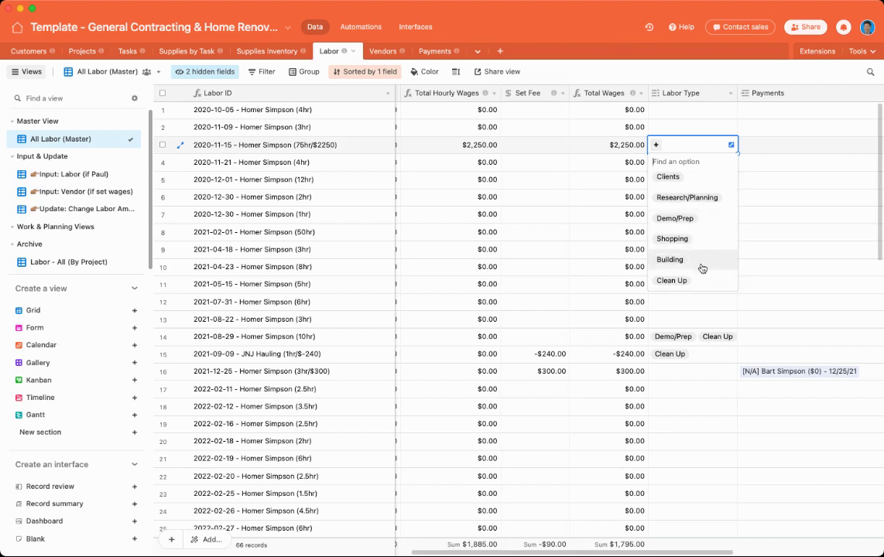
pyautogui.click(795, 215)
pyautogui.hscroll(5, 795, 219)
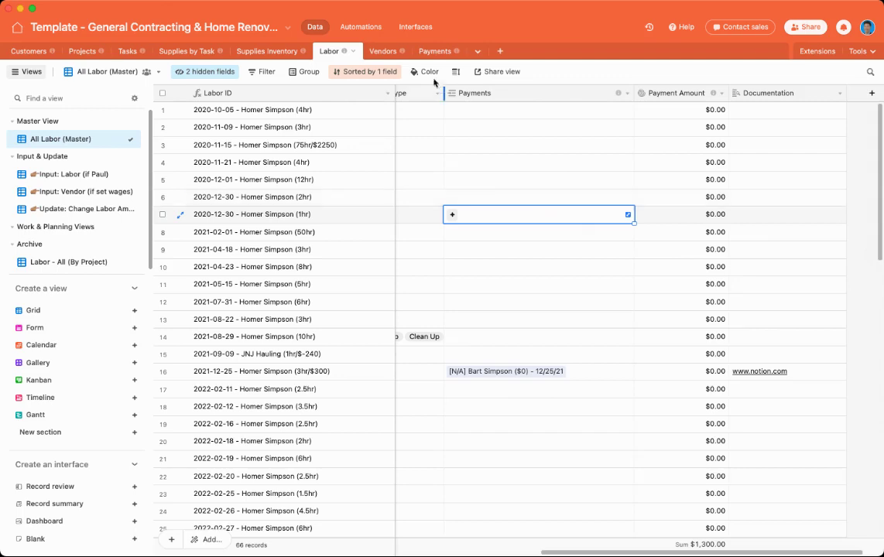
# Step: Open the Vendors table and review its Description of Services, Email, Phone and Supplies fields
pyautogui.click(378, 51)
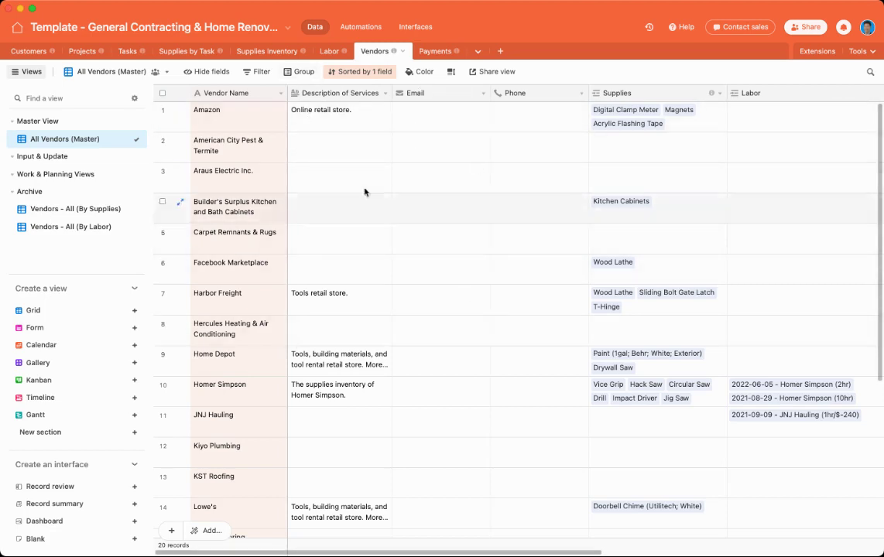
pyautogui.hscroll(2, 662, 278)
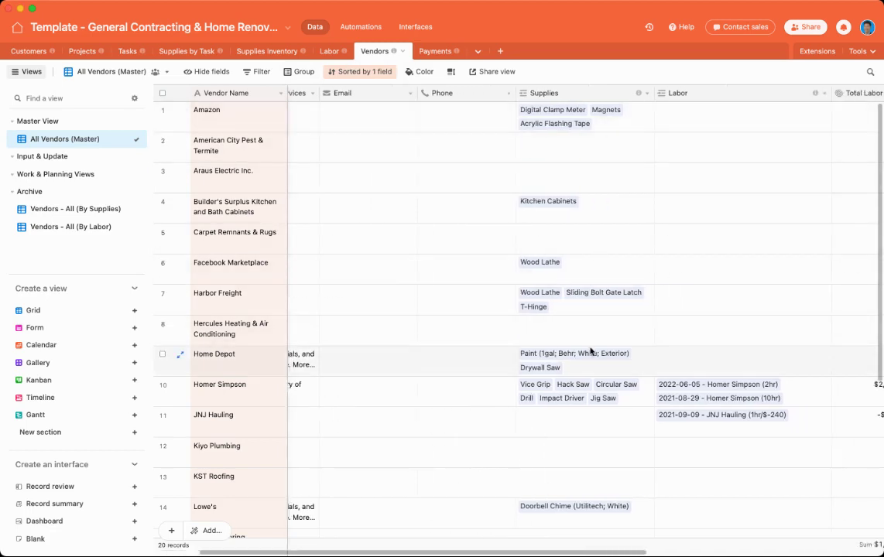
pyautogui.hscroll(1, 590, 350)
pyautogui.scroll(-3, 687, 241)
pyautogui.scroll(3, 685, 243)
# Step: Look over the Labor, Total Labor, Total Hours, Payments and Total Payments fields in the Vendors table
pyautogui.hscroll(4, 685, 241)
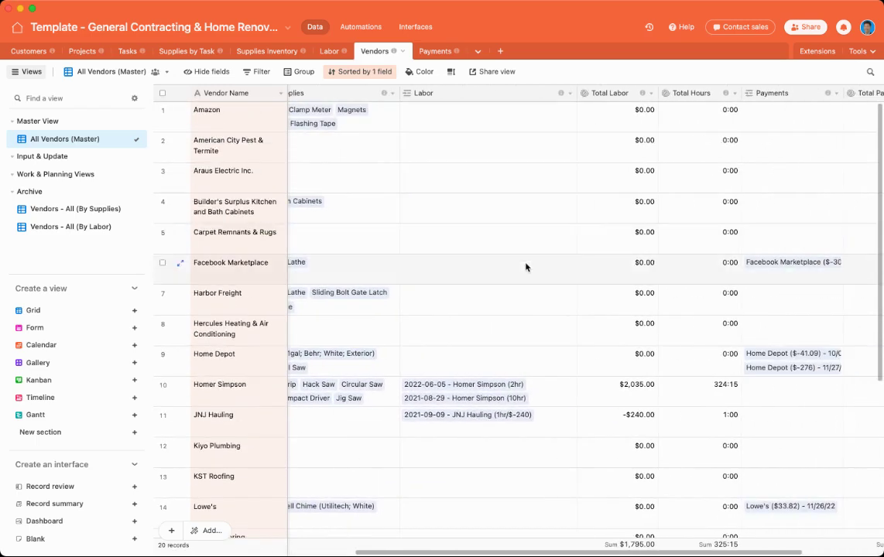
pyautogui.hscroll(1, 541, 248)
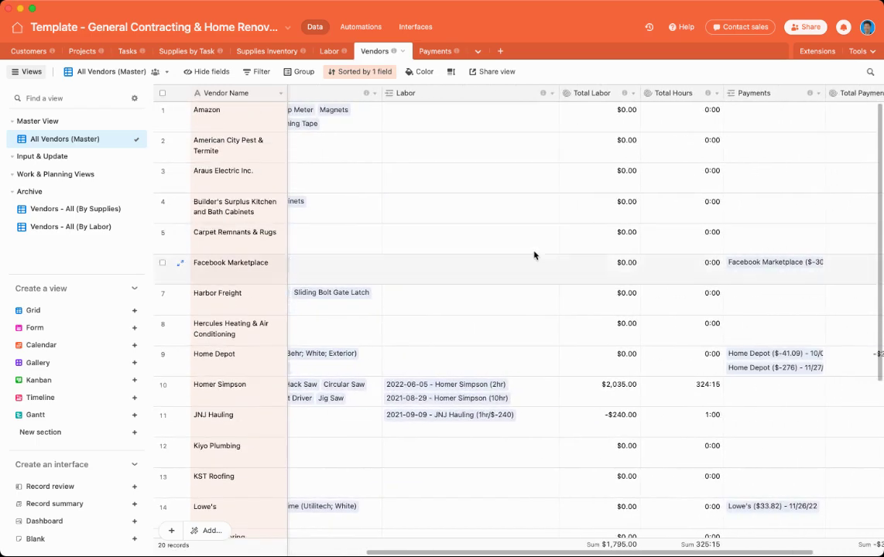
pyautogui.hscroll(3, 593, 386)
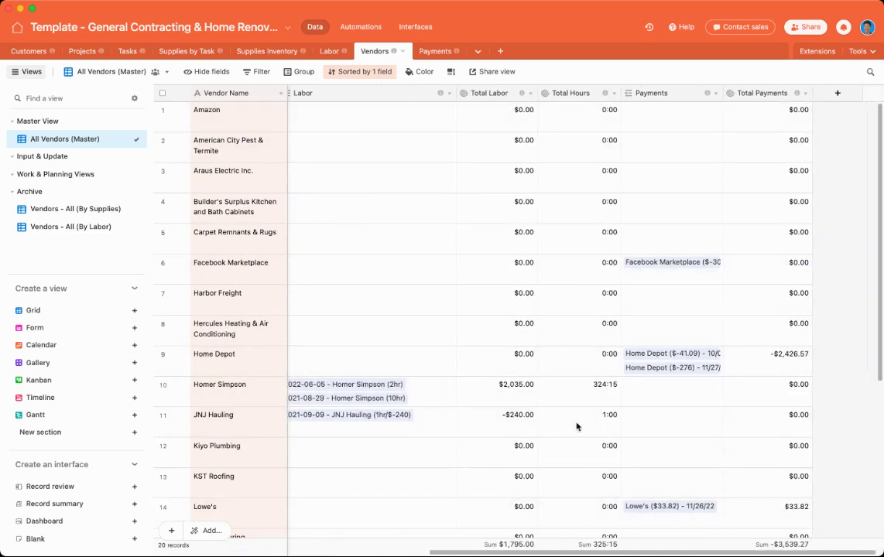
pyautogui.hscroll(1, 578, 424)
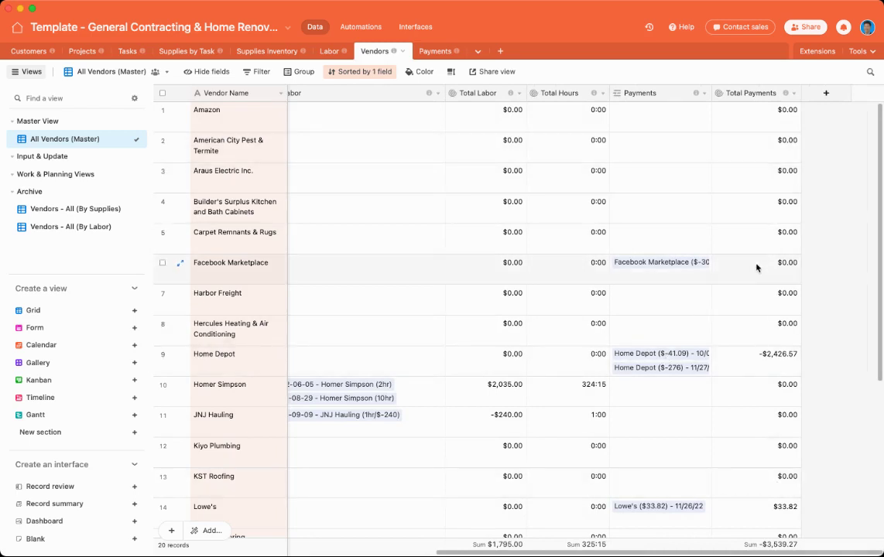
# Step: Open the Payments table and review its Date (Invoice Due) and Vendor fields
pyautogui.click(435, 52)
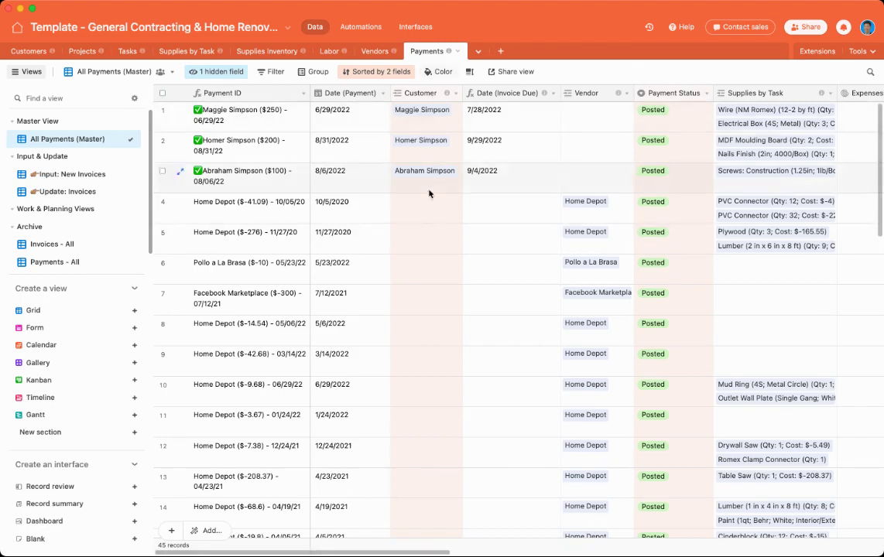
pyautogui.click(508, 119)
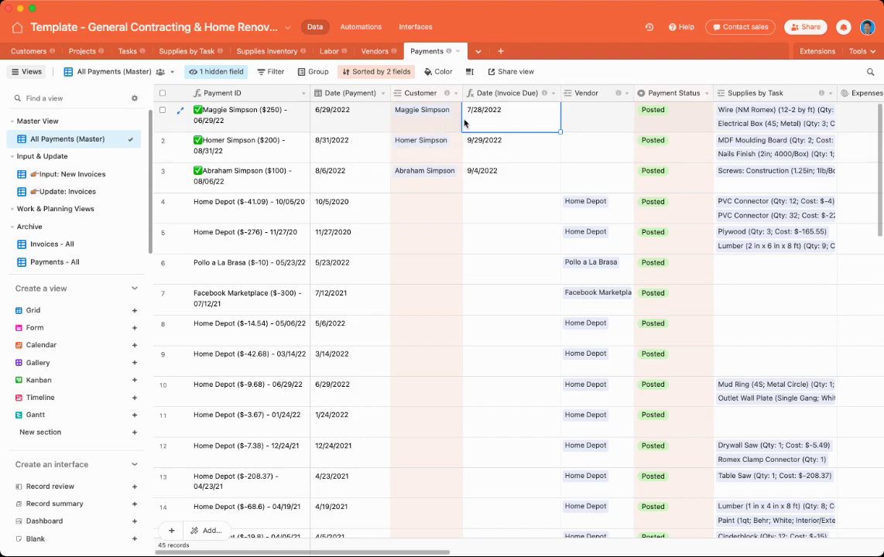
pyautogui.hscroll(1, 465, 122)
pyautogui.click(586, 121)
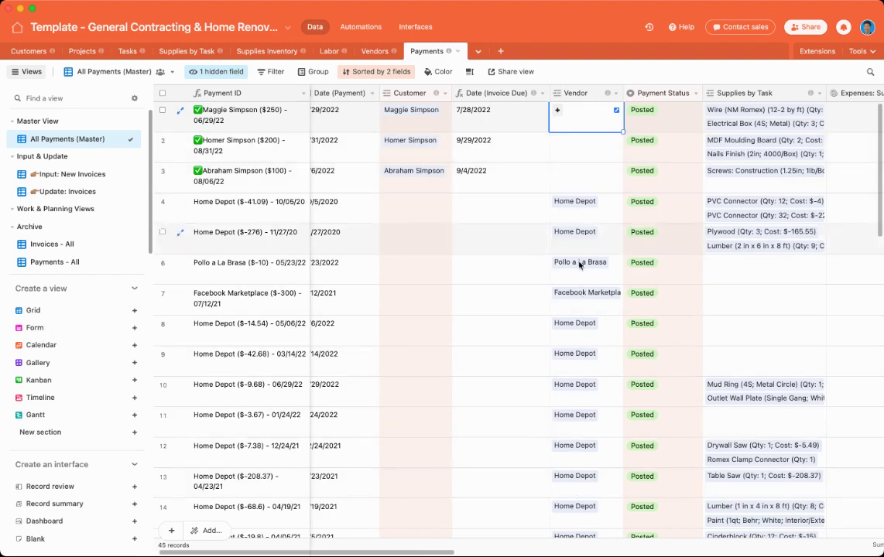
pyautogui.hscroll(-1, 586, 324)
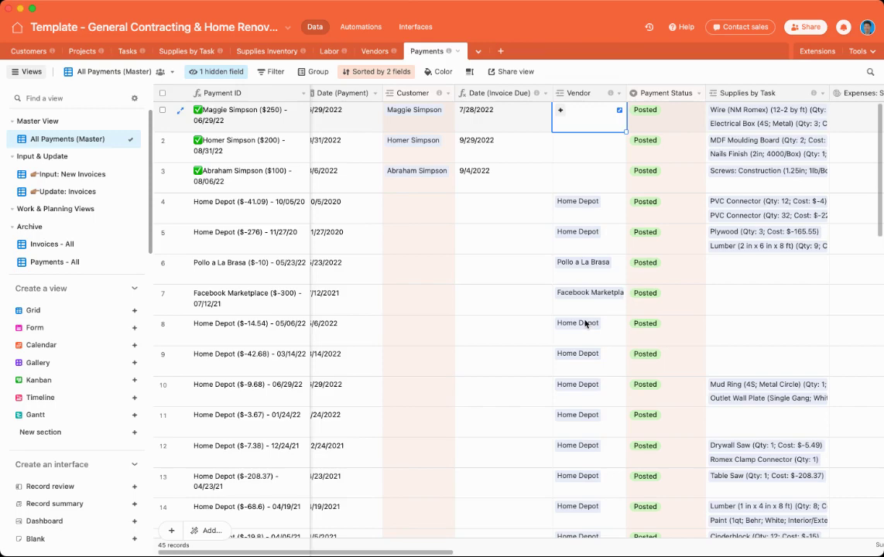
pyautogui.hscroll(4, 585, 323)
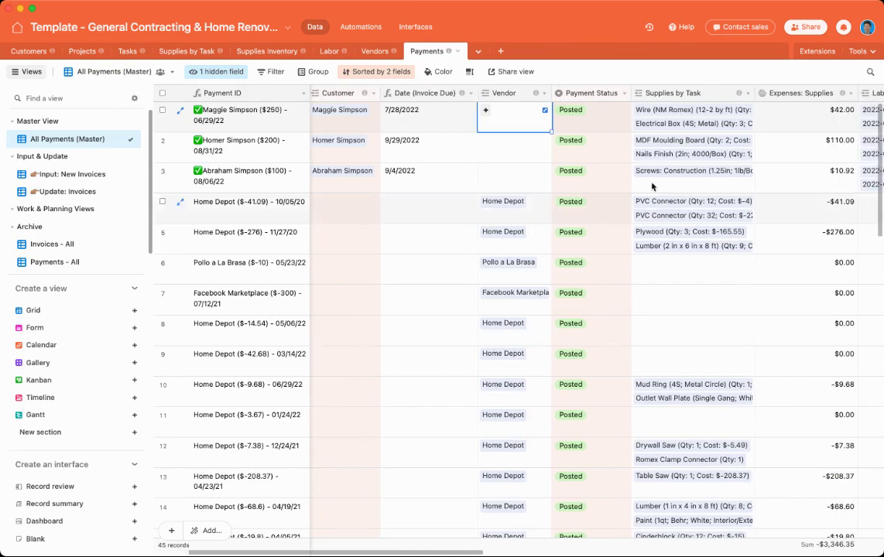
# Step: Review the Supplies by Task links of the first payment record alongside the neighbouring Payment Status and Expenses: Supplies fields
pyautogui.click(683, 124)
pyautogui.hscroll(3, 683, 124)
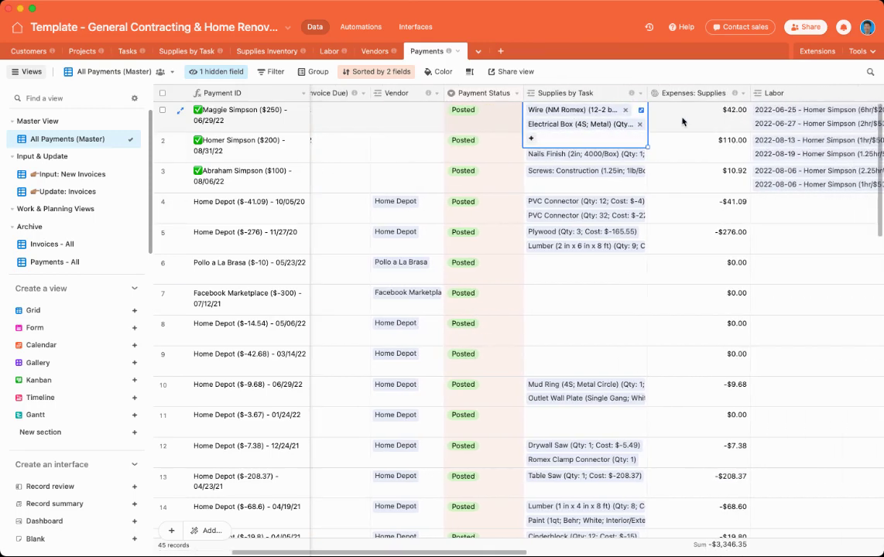
pyautogui.hscroll(-4, 683, 124)
pyautogui.hscroll(-1, 682, 121)
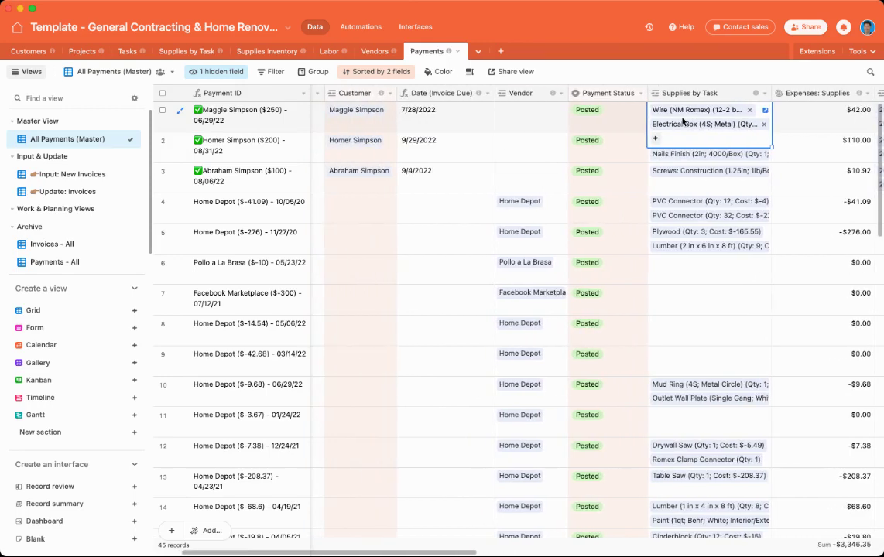
pyautogui.hscroll(4, 685, 128)
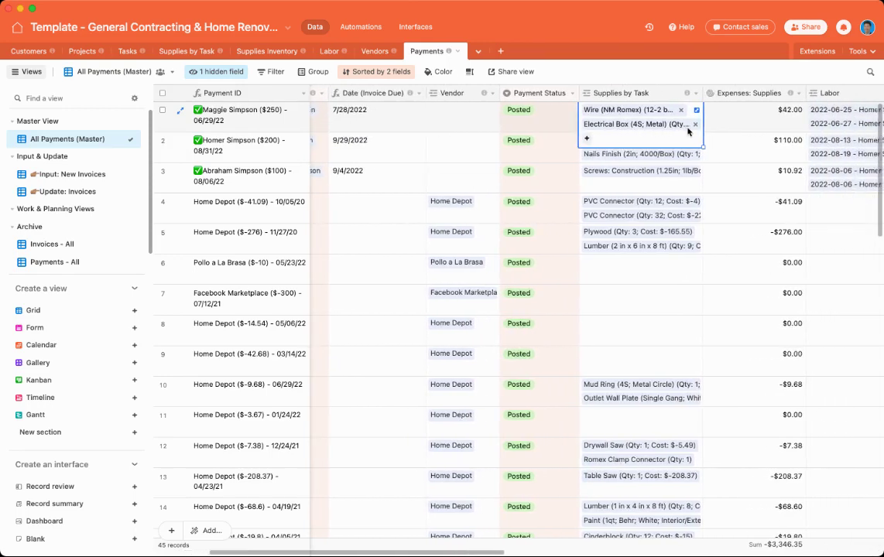
pyautogui.hscroll(2, 687, 132)
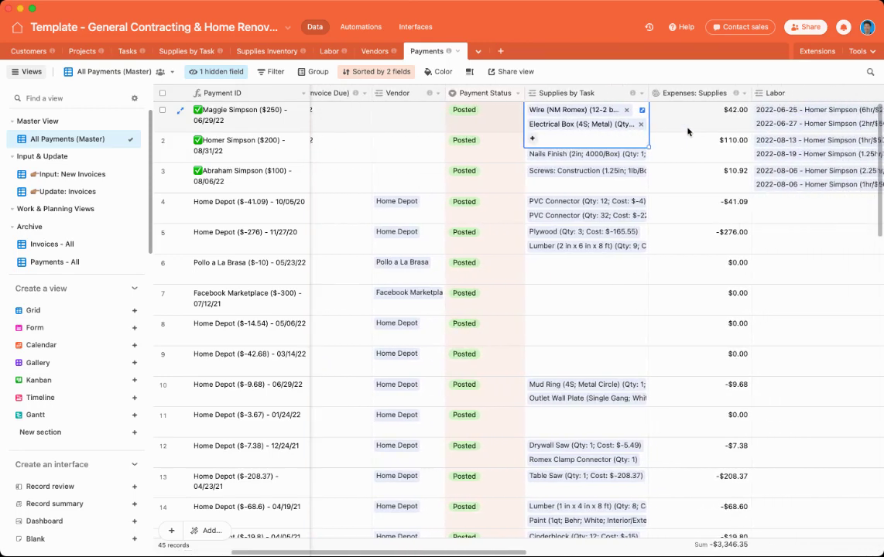
# Step: Expand the linked Wire (NM Romex) (12-2 by ft) record and look over its quantity, payments, price and vendor fields
pyautogui.click(588, 111)
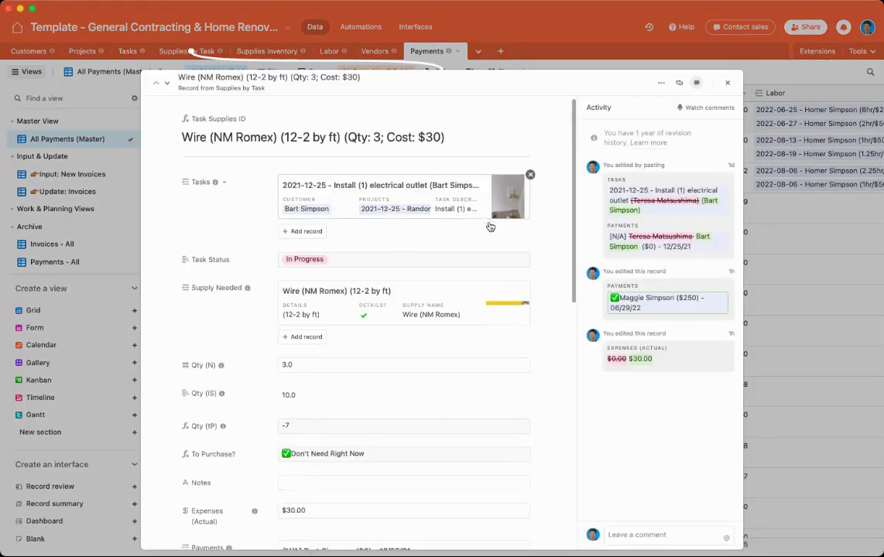
pyautogui.scroll(-10, 490, 227)
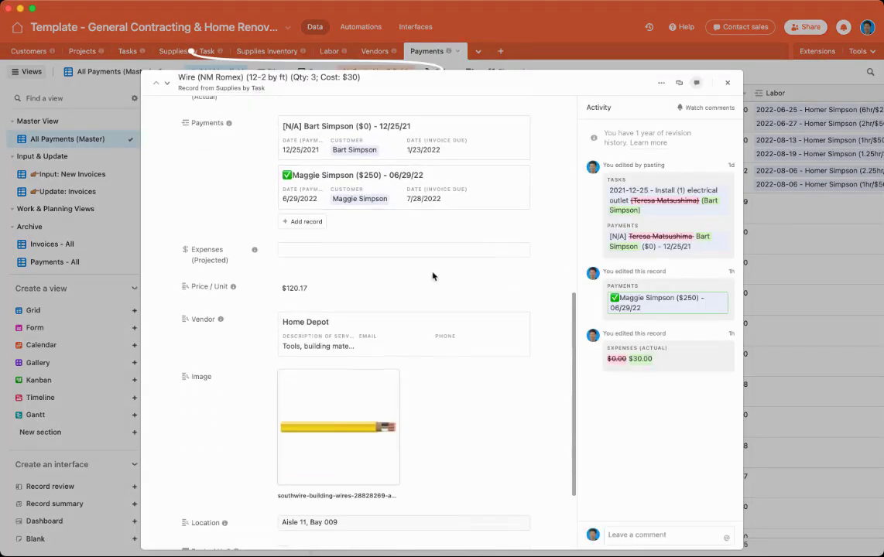
pyautogui.scroll(4, 341, 288)
pyautogui.scroll(-6, 345, 288)
pyautogui.scroll(6, 345, 288)
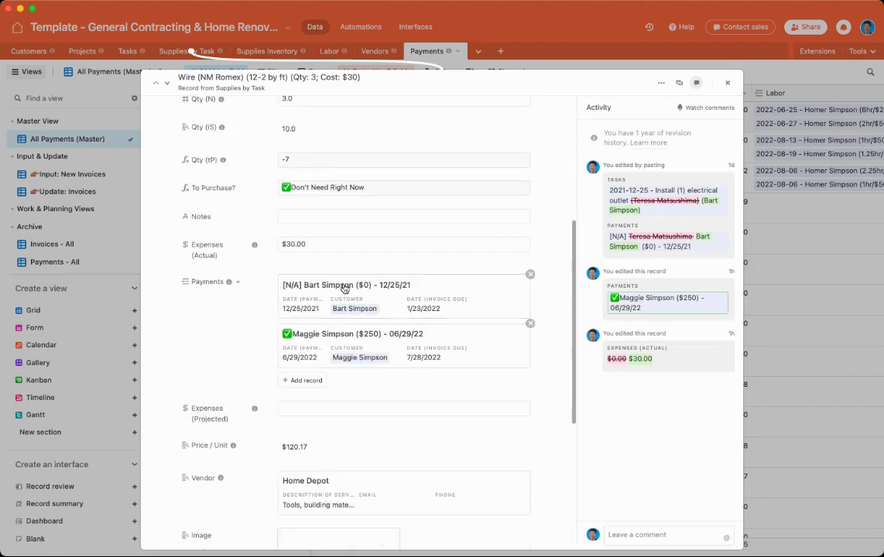
# Step: Highlight the Expenses (Actual) amount in the Wire (NM Romex) record without changing it, and close the record
pyautogui.click(324, 244)
pyautogui.hotkey('shift', 'Left')
pyautogui.hotkey('shift', 'Left')
pyautogui.hotkey('shift', 'Left')
pyautogui.hotkey('shift', 'Left')
pyautogui.hotkey('shift', 'Left')
pyautogui.hotkey('shift', 'Left')
pyautogui.scroll(5, 322, 248)
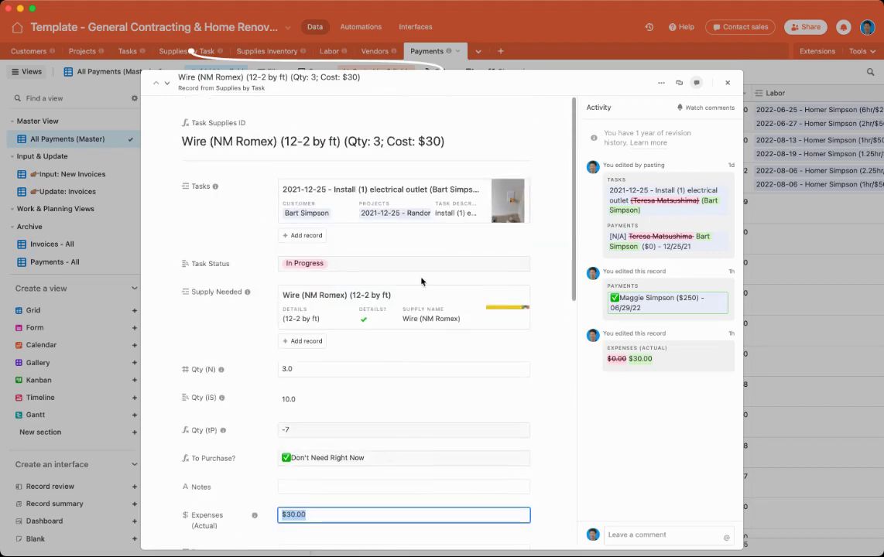
pyautogui.press('Escape')
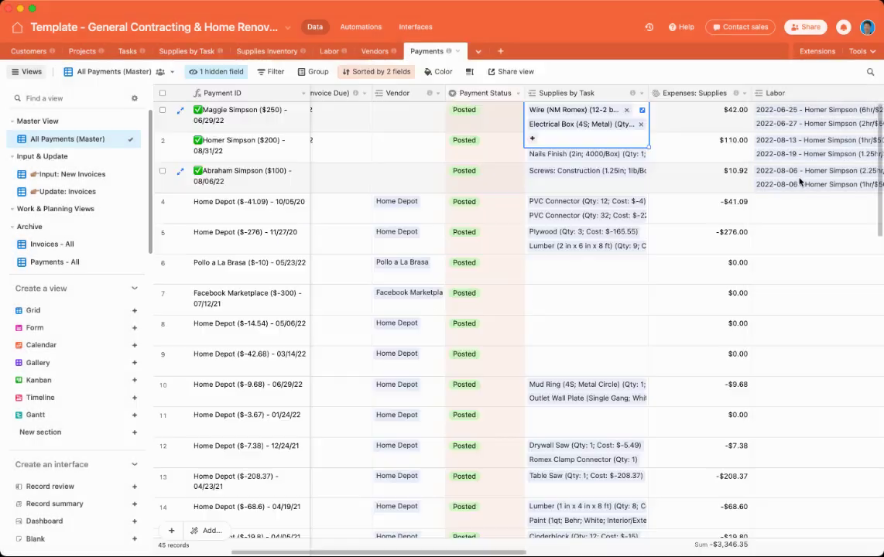
# Step: Review the Expenses: Supplies, Labor, Expenses: Labor/Vendor and Expenses: Total fields of the first payment record
pyautogui.click(670, 116)
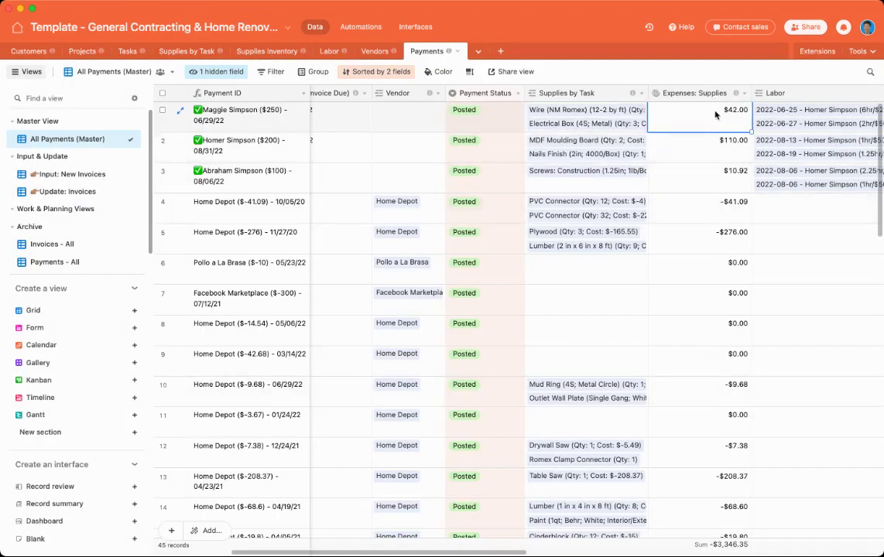
pyautogui.hscroll(3, 721, 116)
pyautogui.click(721, 116)
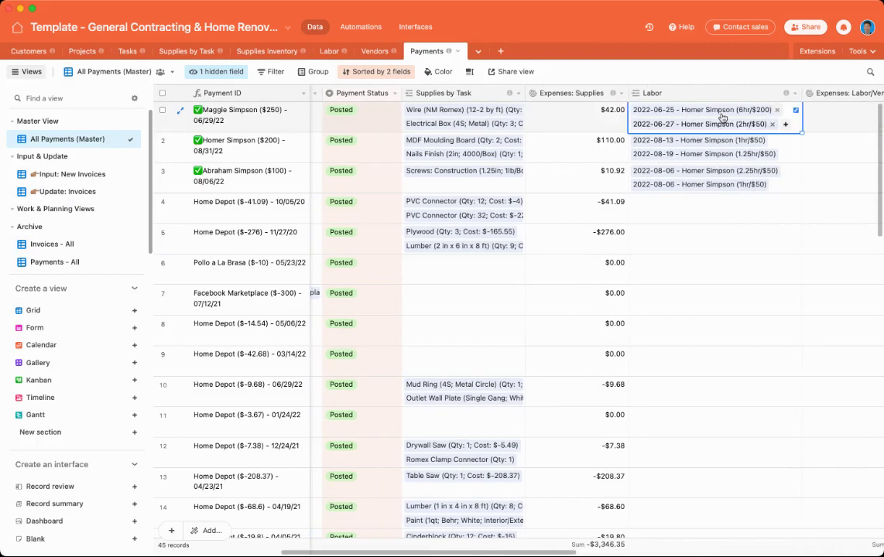
pyautogui.hscroll(4, 724, 117)
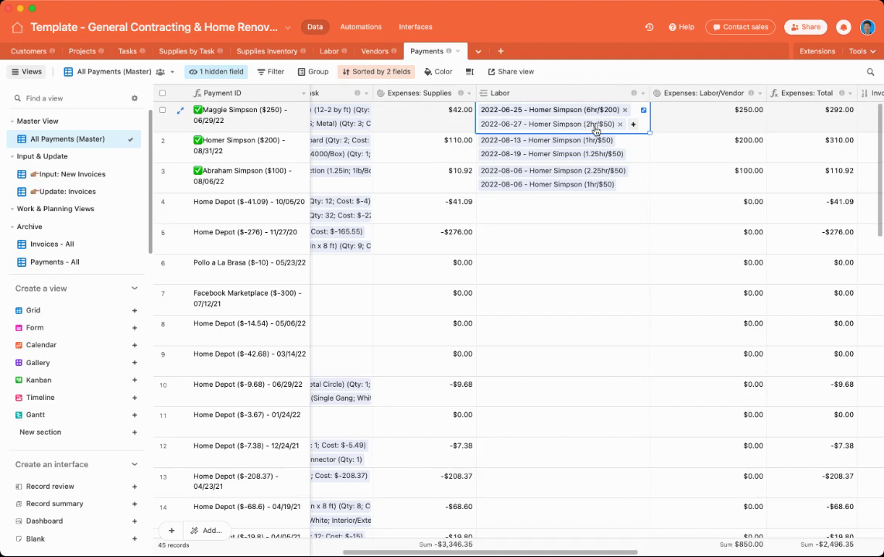
pyautogui.click(719, 117)
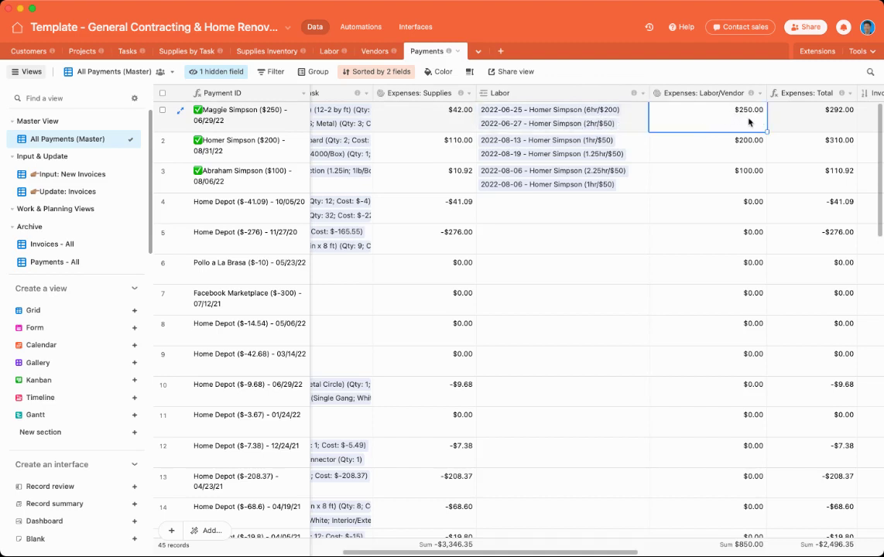
pyautogui.hscroll(3, 732, 116)
pyautogui.click(755, 119)
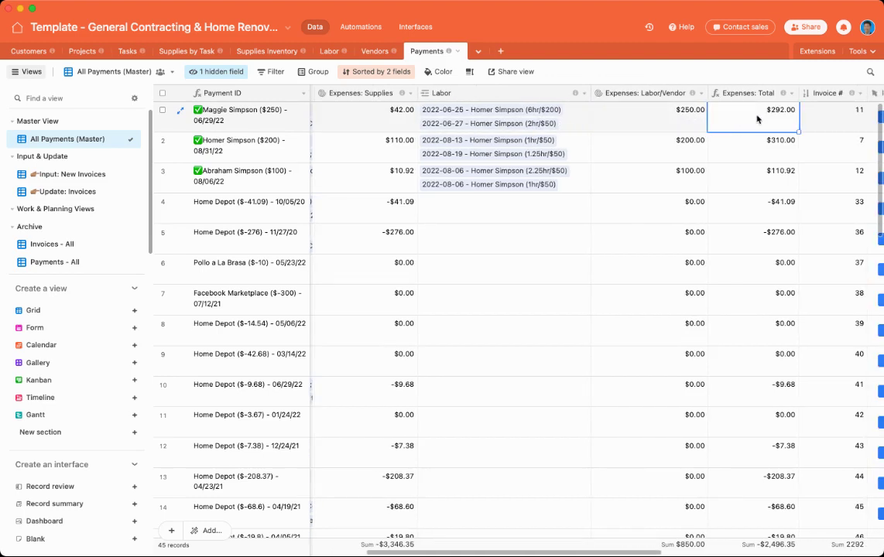
# Step: Open the first payment's invoice from its Invoice PDF field and present it full screen
pyautogui.hscroll(6, 757, 118)
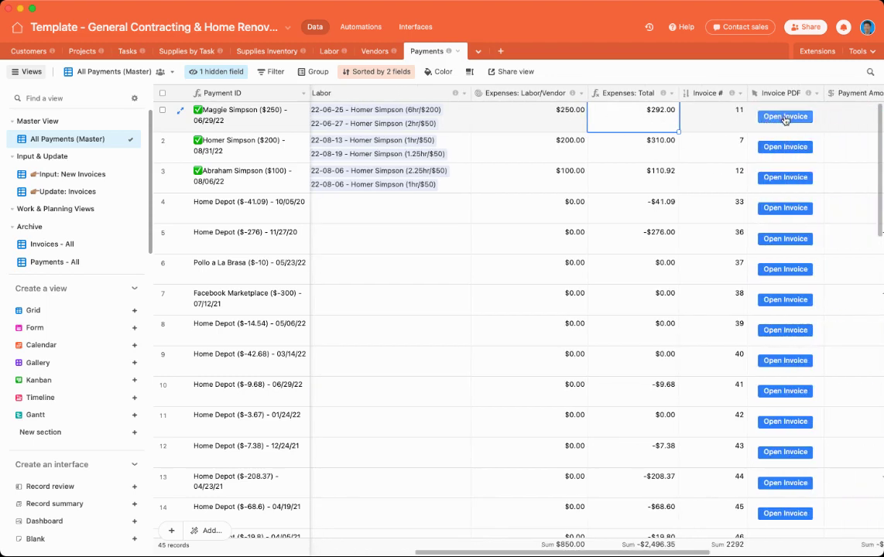
pyautogui.click(785, 117)
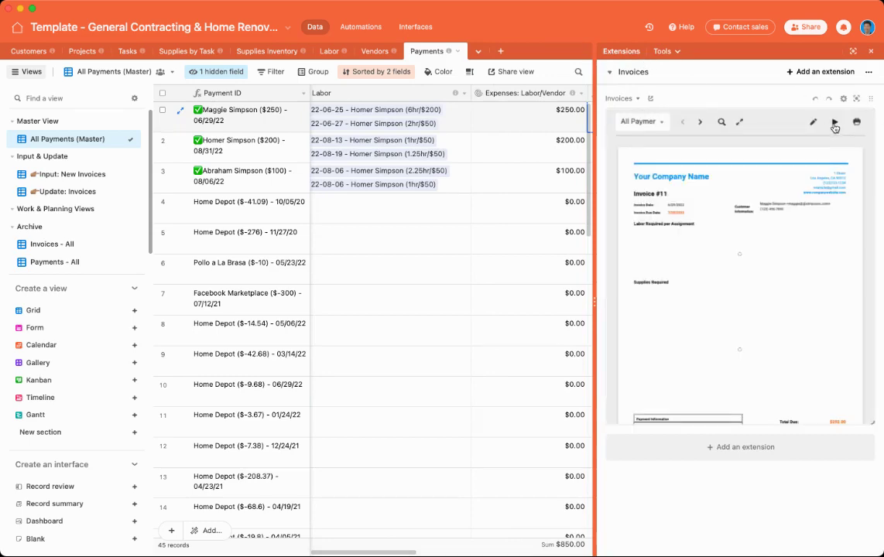
pyautogui.click(834, 123)
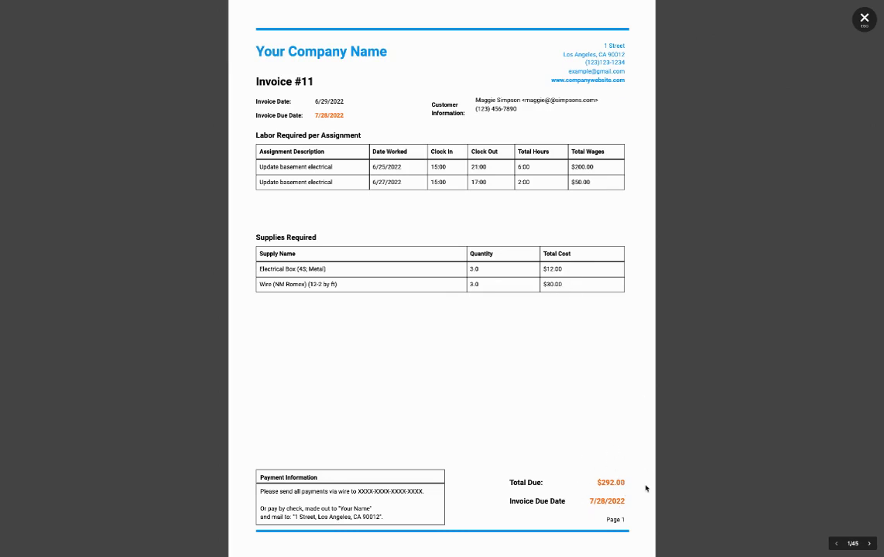
# Step: Browse the second and third invoices in full screen, return to the second, and close the invoice view and extensions pane
pyautogui.press('Right')
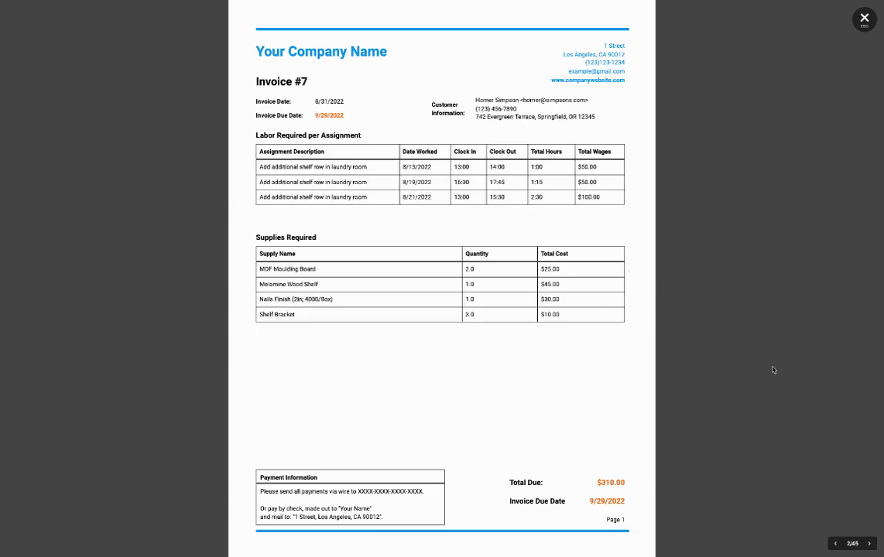
pyautogui.press('Right')
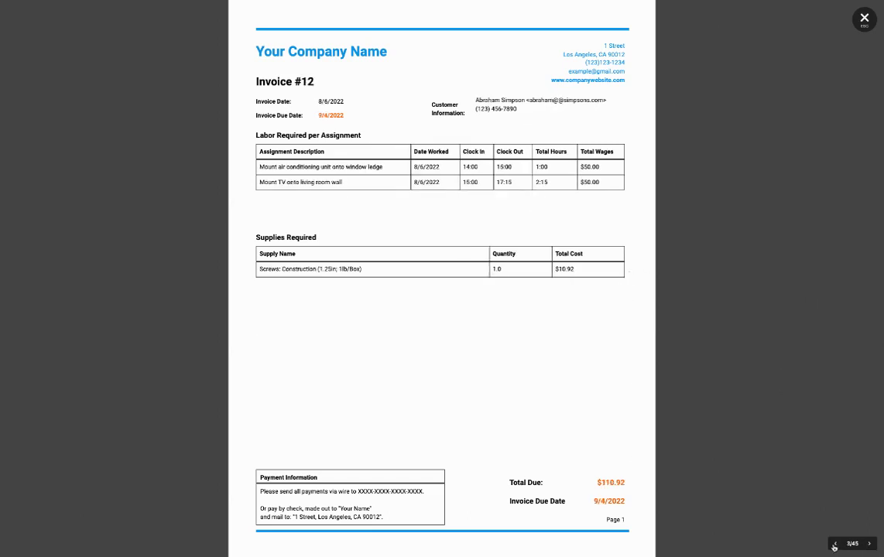
pyautogui.press('Left')
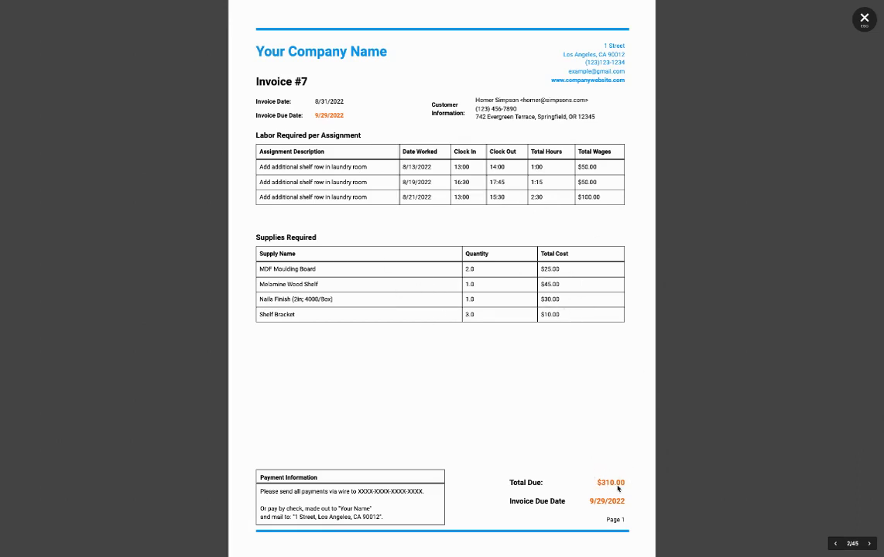
pyautogui.click(863, 19)
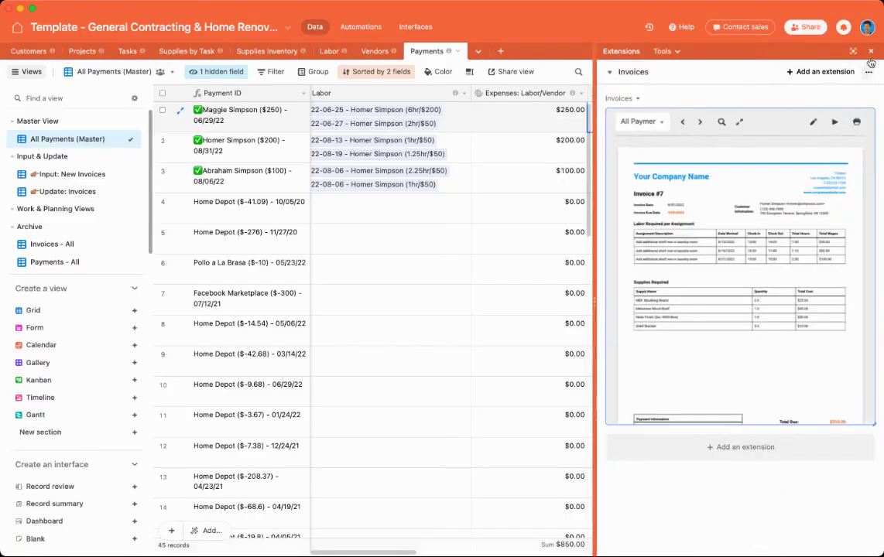
pyautogui.click(872, 55)
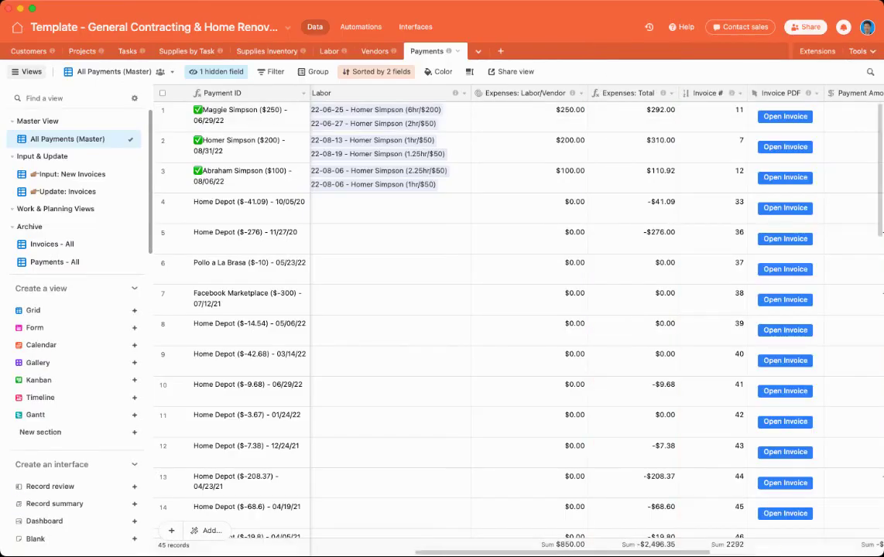
# Step: Open the General Contracting Tasks interface and review the Search page's sections for tasks, projects and labor
pyautogui.click(416, 27)
pyautogui.click(267, 182)
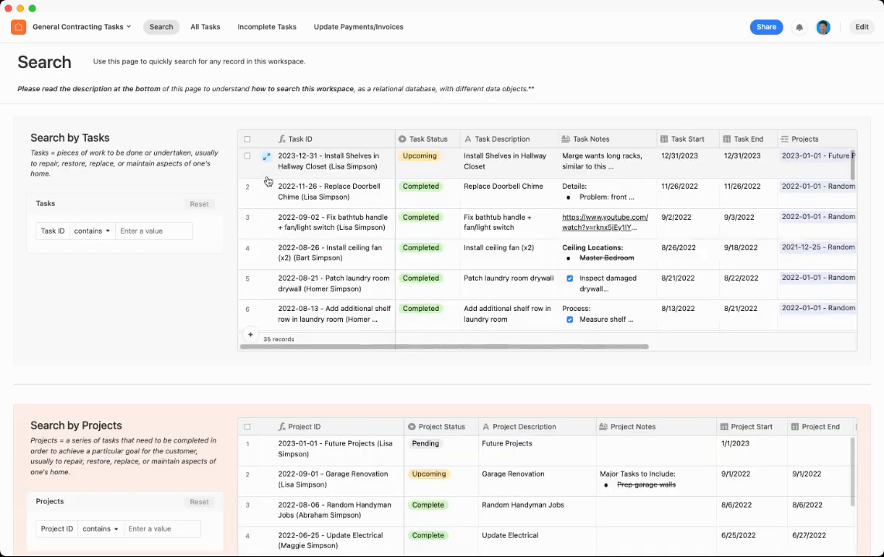
pyautogui.scroll(-1, 71, 132)
pyautogui.scroll(-5, 106, 356)
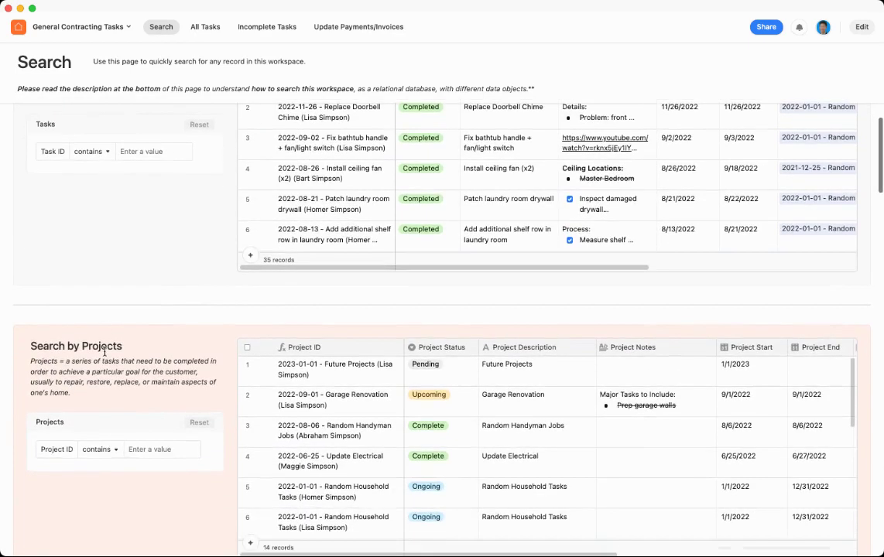
pyautogui.scroll(-10, 105, 356)
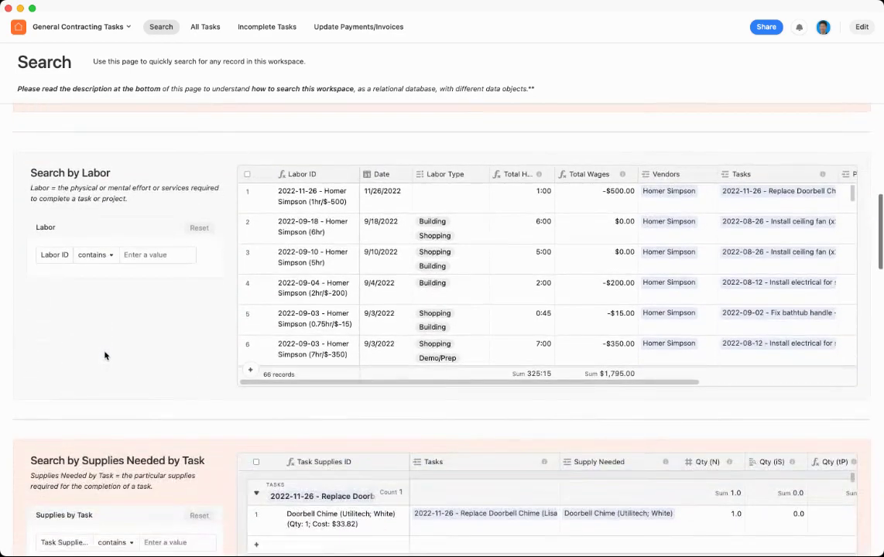
# Step: Review the supplies, inventory, payments, customers and vendors search sections and the workspace search instructions, and return to Search by Tasks
pyautogui.scroll(-1, 105, 355)
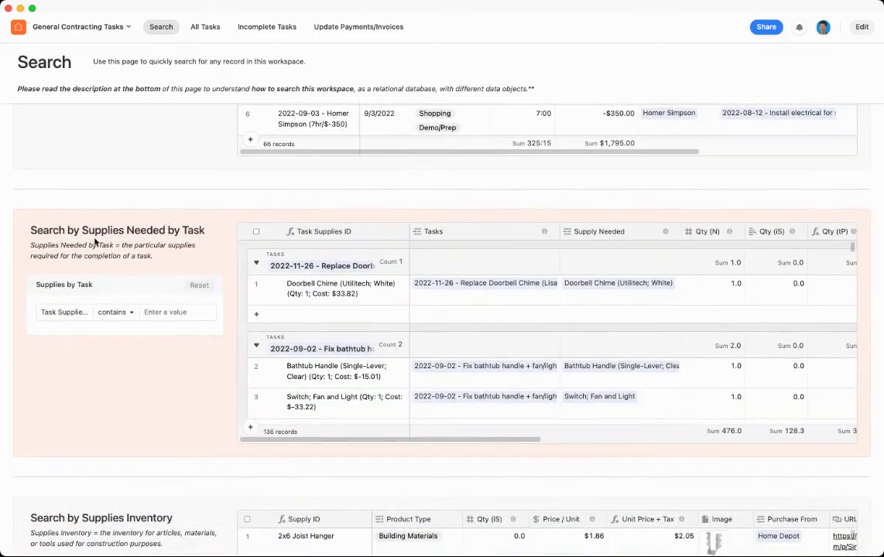
pyautogui.scroll(-2, 97, 352)
pyautogui.scroll(-6, 94, 240)
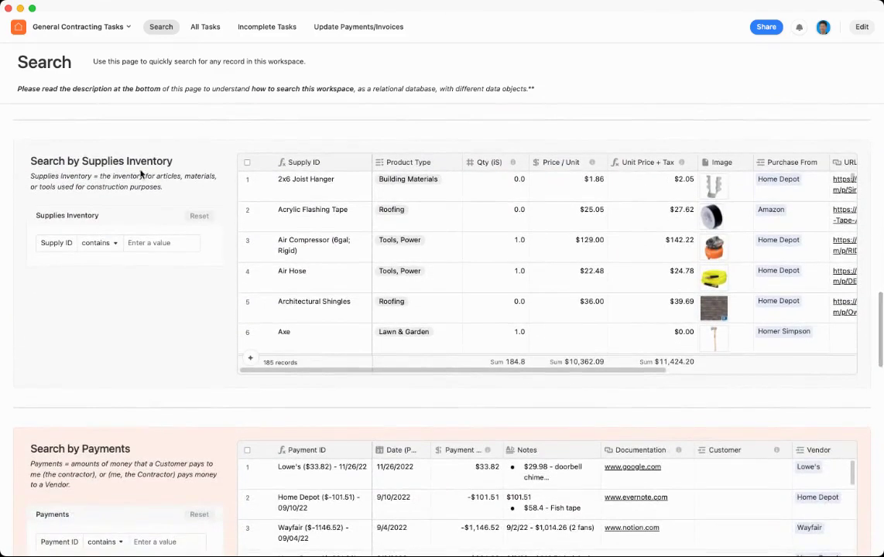
pyautogui.scroll(-5, 140, 172)
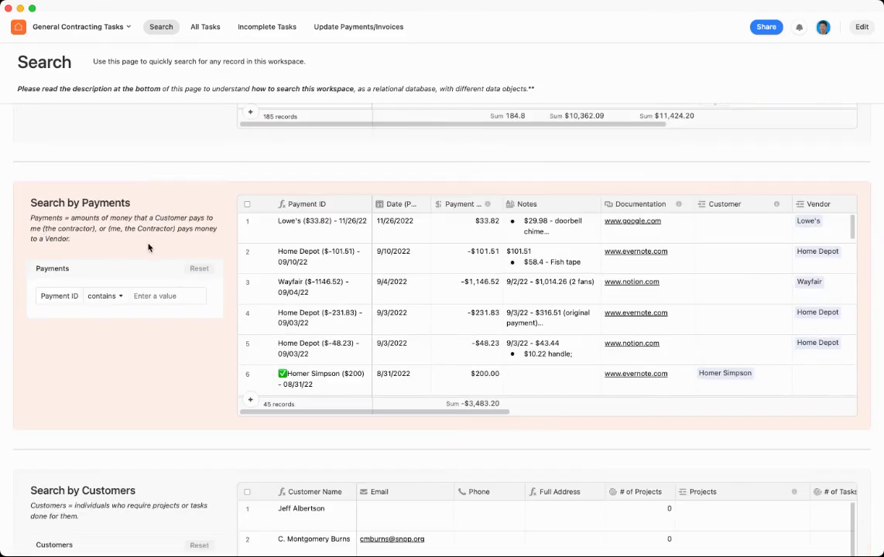
pyautogui.scroll(-10, 149, 248)
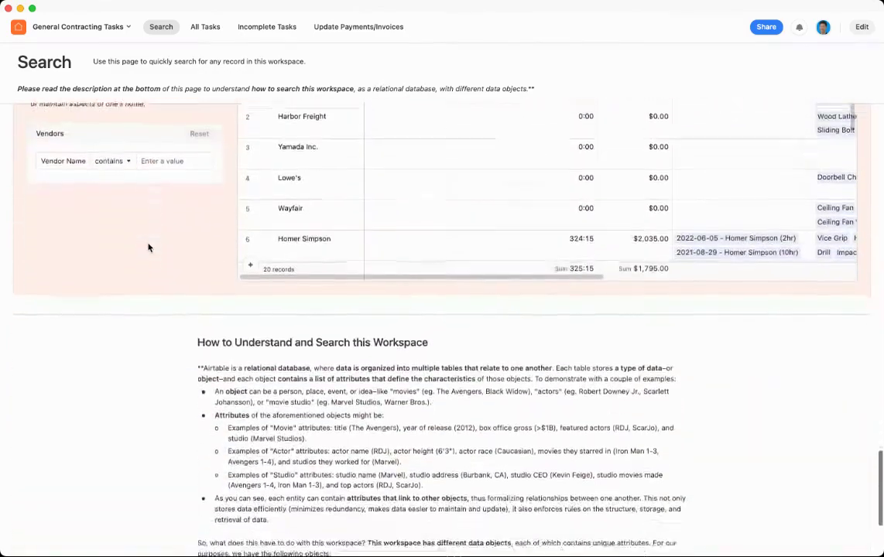
pyautogui.scroll(15, 150, 248)
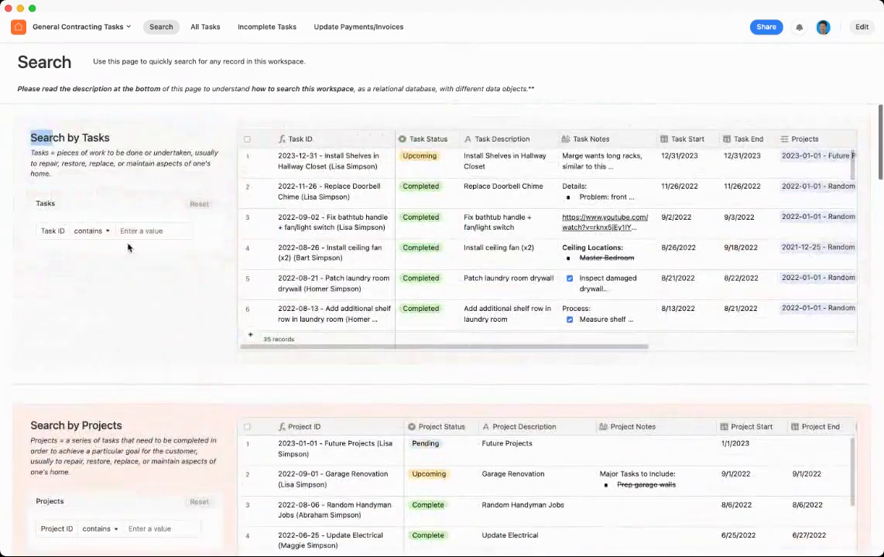
# Step: Search the tasks by the customer's full name, browse the matching records and open the 2021-04-18 Create cinderblock flower bed task
pyautogui.click(135, 233)
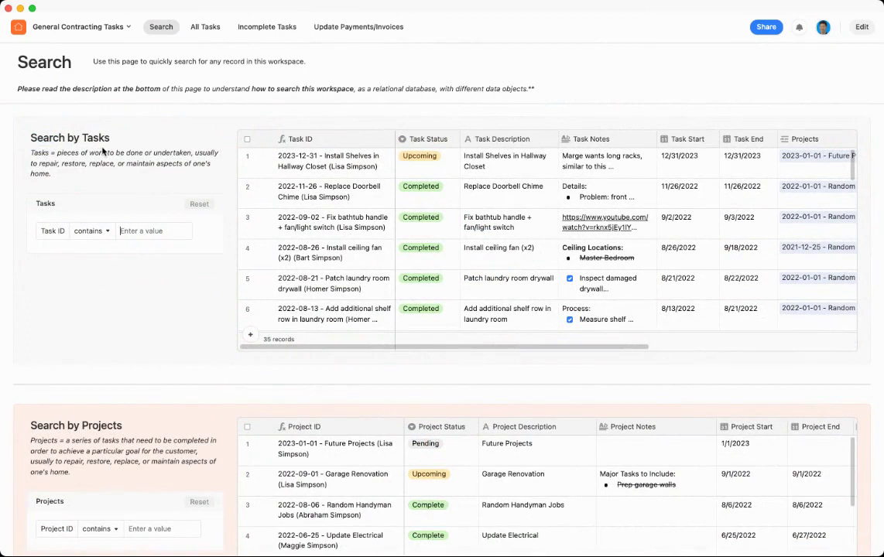
pyautogui.write('lisa simpson')
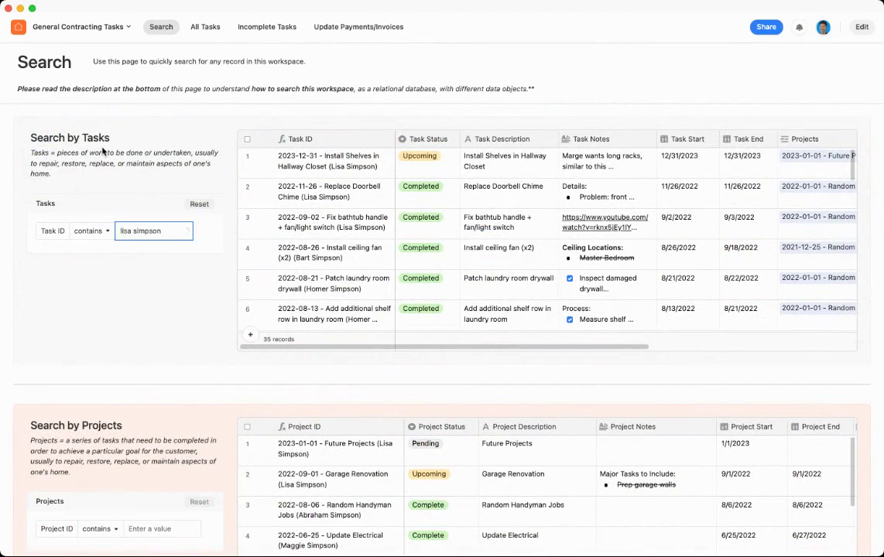
pyautogui.scroll(-10, 348, 212)
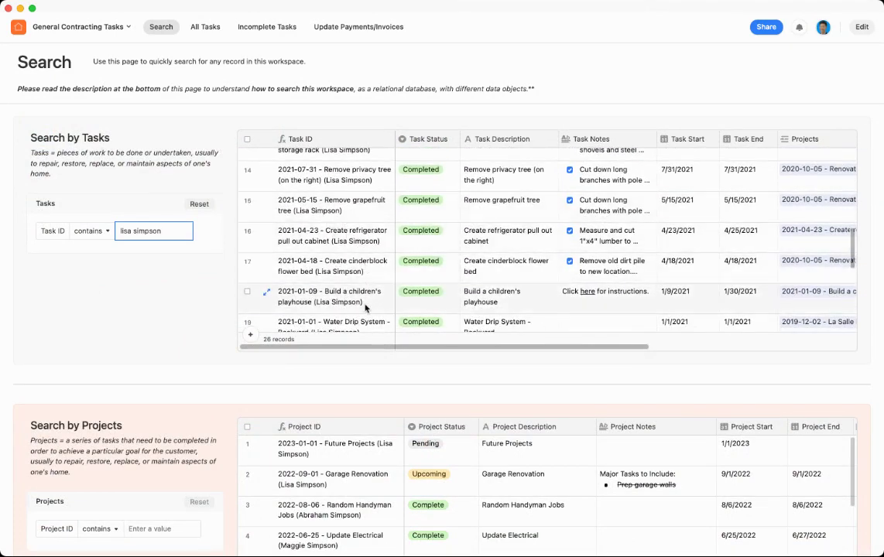
pyautogui.scroll(-2, 352, 294)
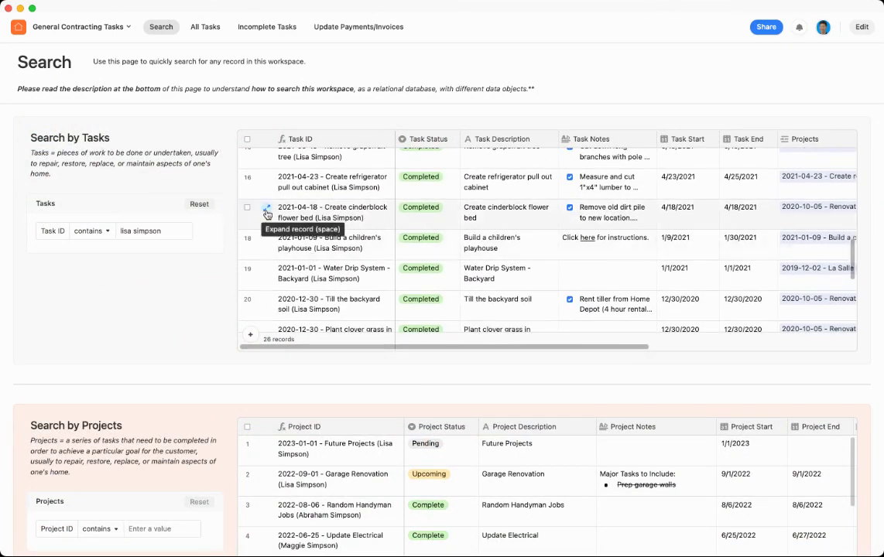
pyautogui.click(267, 213)
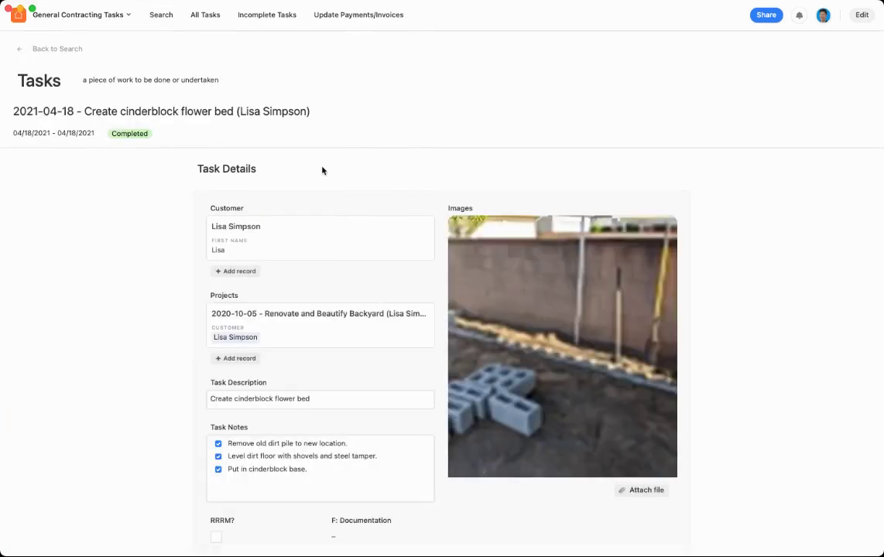
# Step: Review the cinderblock flower bed task's details, timeframe, payment and supplies sections down to the end, and return to the Search page
pyautogui.scroll(-2, 323, 171)
pyautogui.scroll(2, 322, 170)
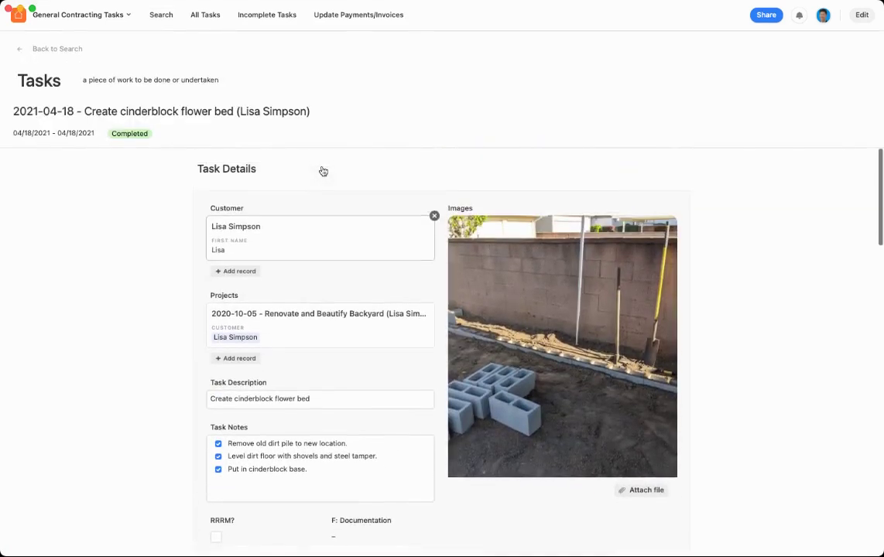
pyautogui.scroll(-2, 317, 223)
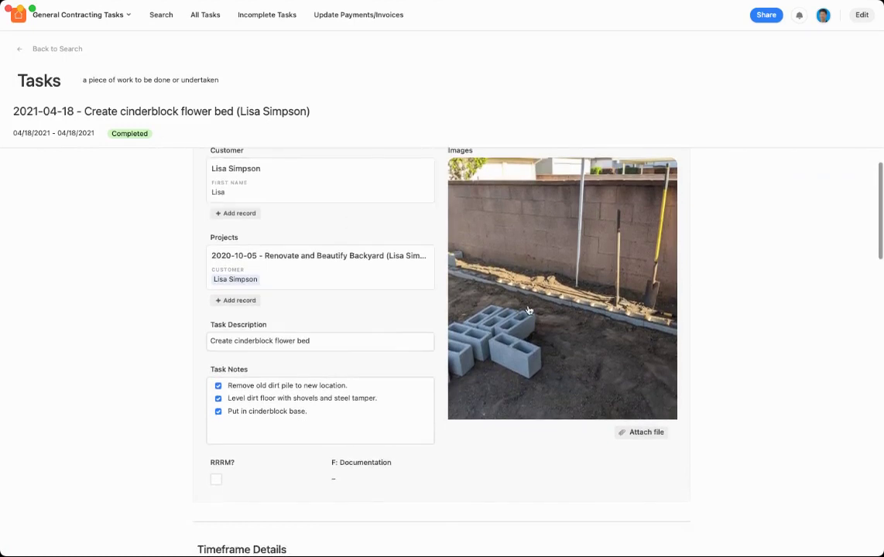
pyautogui.scroll(1, 528, 311)
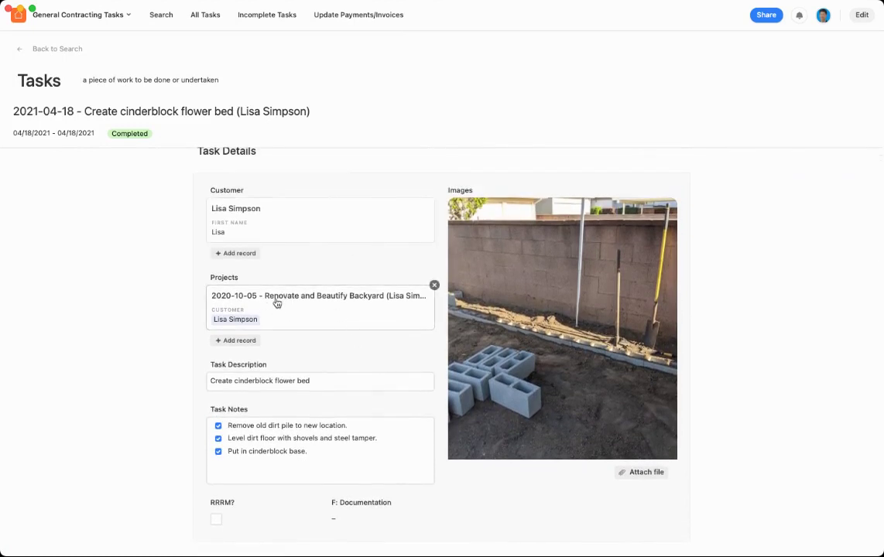
pyautogui.scroll(-3, 278, 304)
pyautogui.scroll(-6, 267, 302)
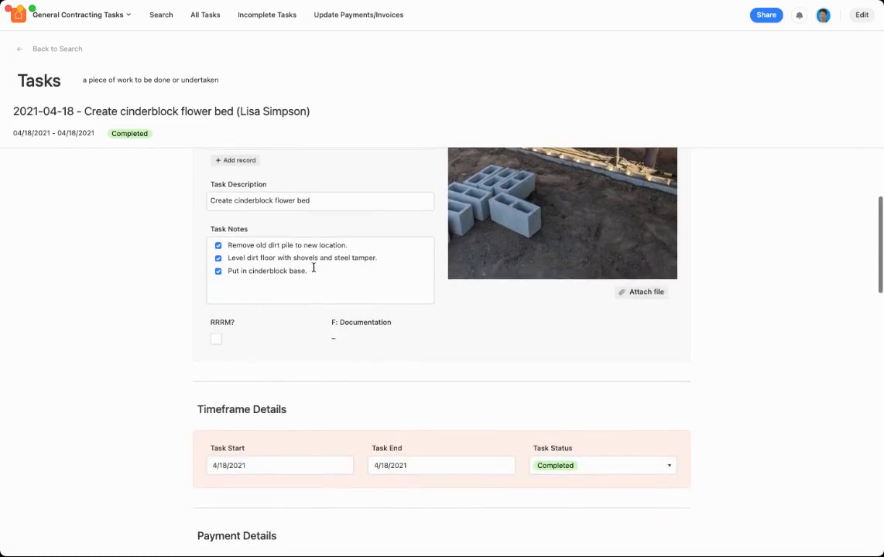
pyautogui.scroll(-5, 256, 279)
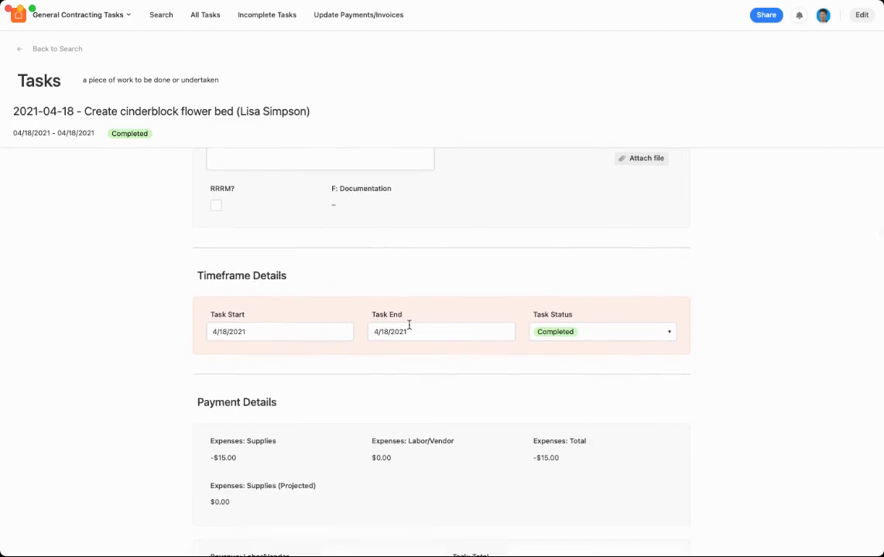
pyautogui.scroll(-8, 410, 324)
pyautogui.scroll(-14, 265, 281)
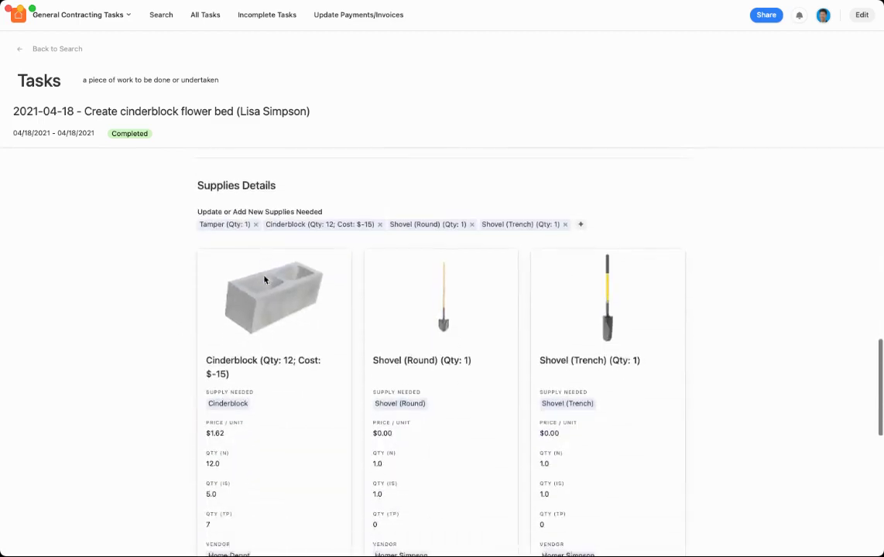
pyautogui.scroll(4, 449, 301)
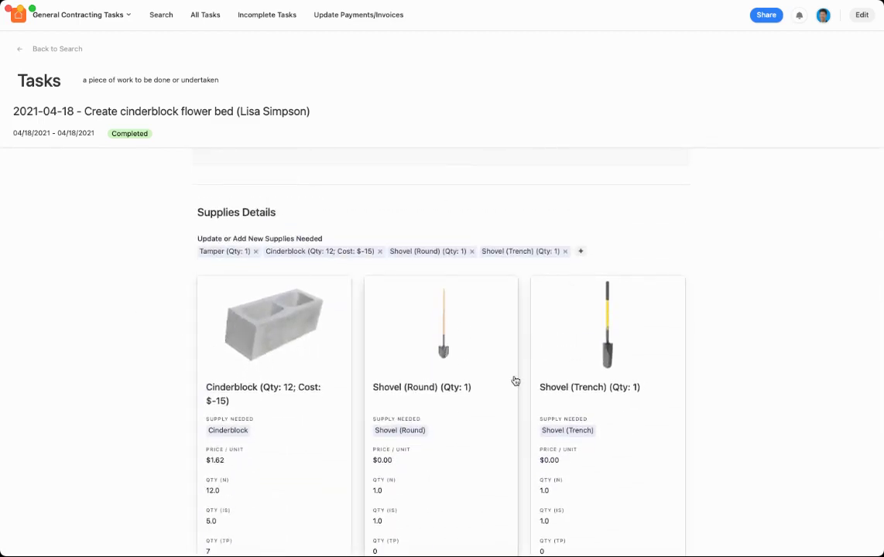
pyautogui.scroll(-15, 594, 361)
pyautogui.scroll(-6, 594, 359)
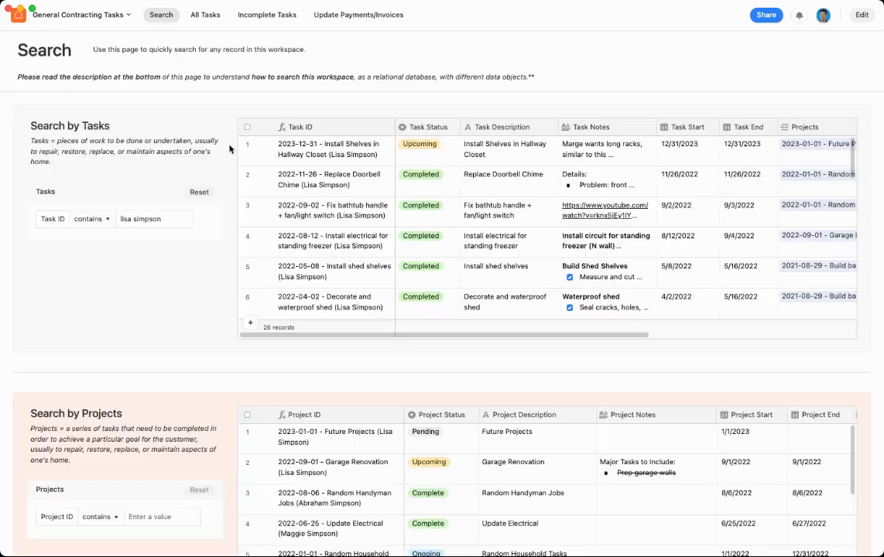
# Step: Replace the task search term with "electri" and open the 2022-06-25 Update basement electrical task
pyautogui.tripleClick(149, 216)
pyautogui.write('electri')
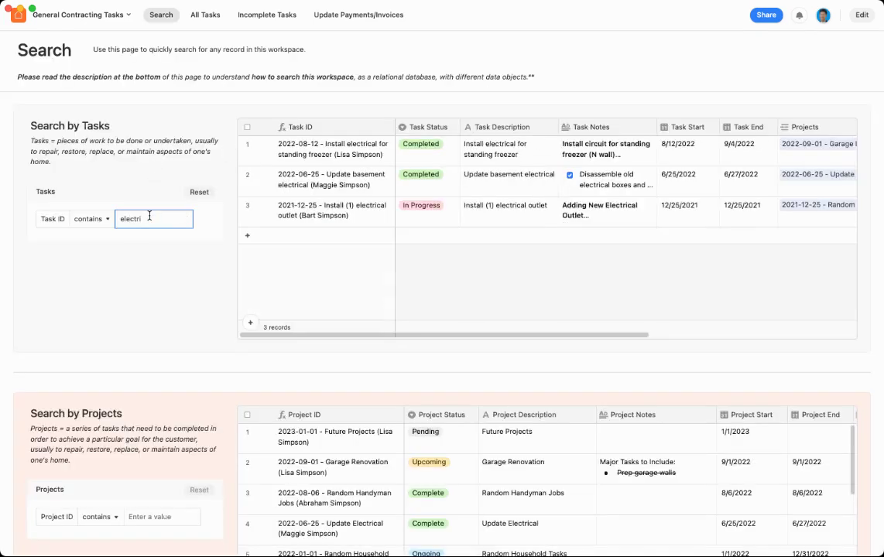
pyautogui.click(336, 192)
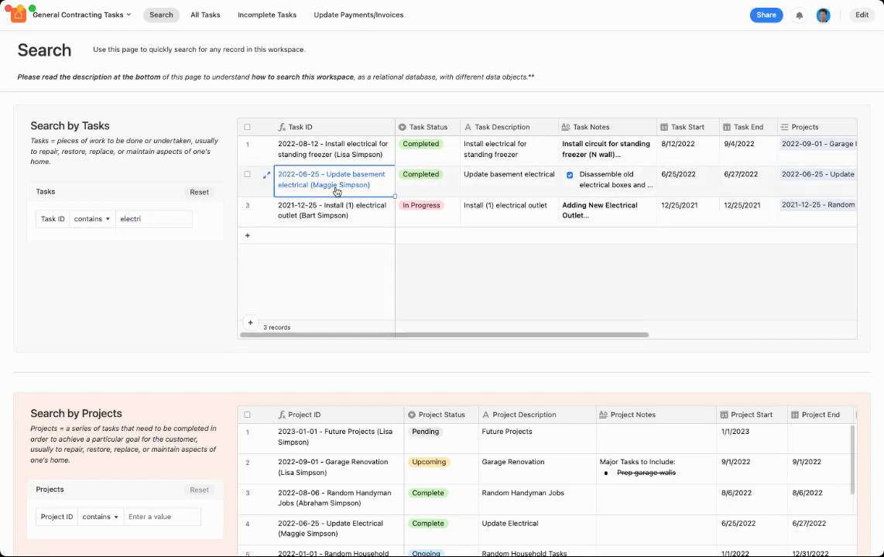
pyautogui.click(267, 182)
# Step: Examine the basement electrical task's customer, project and notes, and browse several of its attached images
pyautogui.scroll(-1, 332, 259)
pyautogui.scroll(-2, 332, 259)
pyautogui.scroll(2, 318, 263)
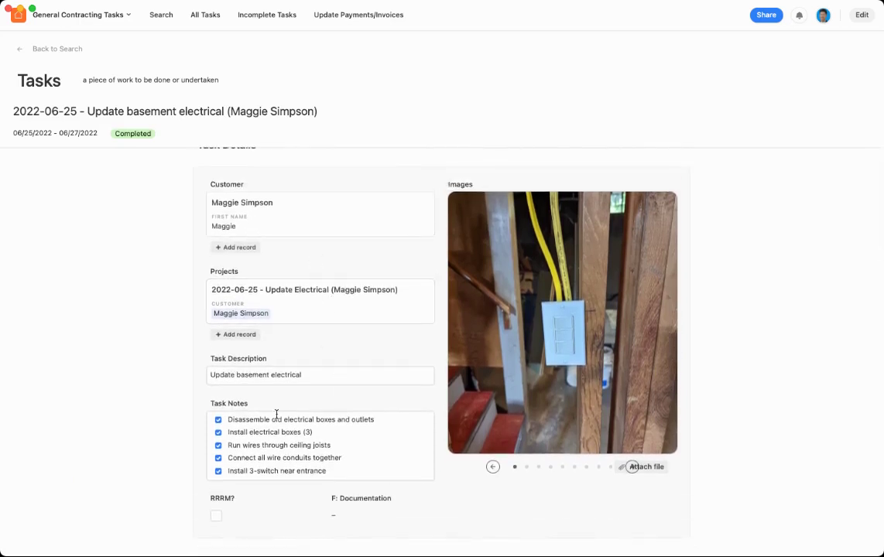
pyautogui.scroll(-2, 387, 406)
pyautogui.scroll(2, 465, 364)
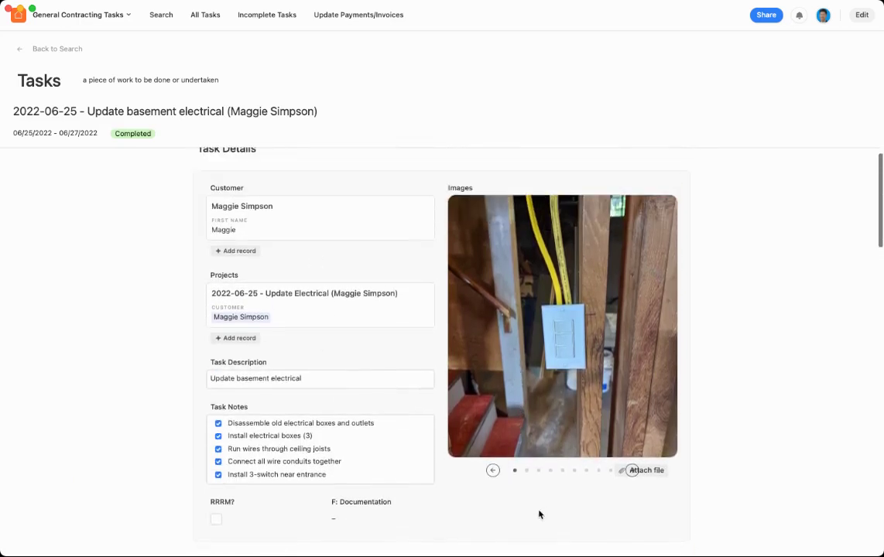
pyautogui.click(527, 470)
pyautogui.click(540, 471)
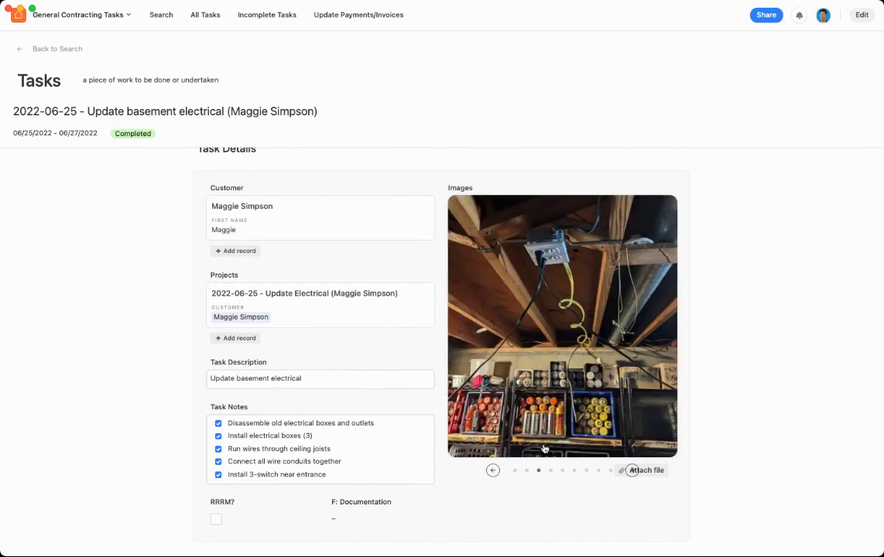
pyautogui.click(514, 470)
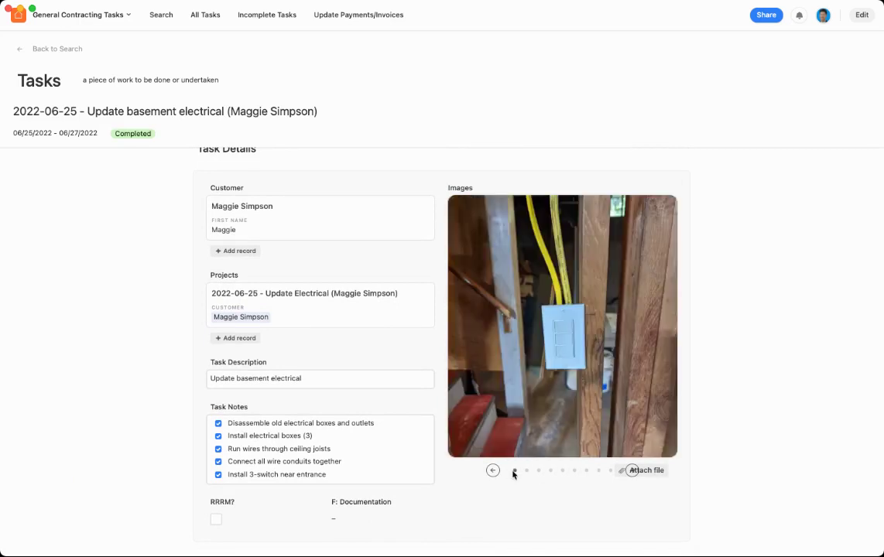
pyautogui.click(564, 470)
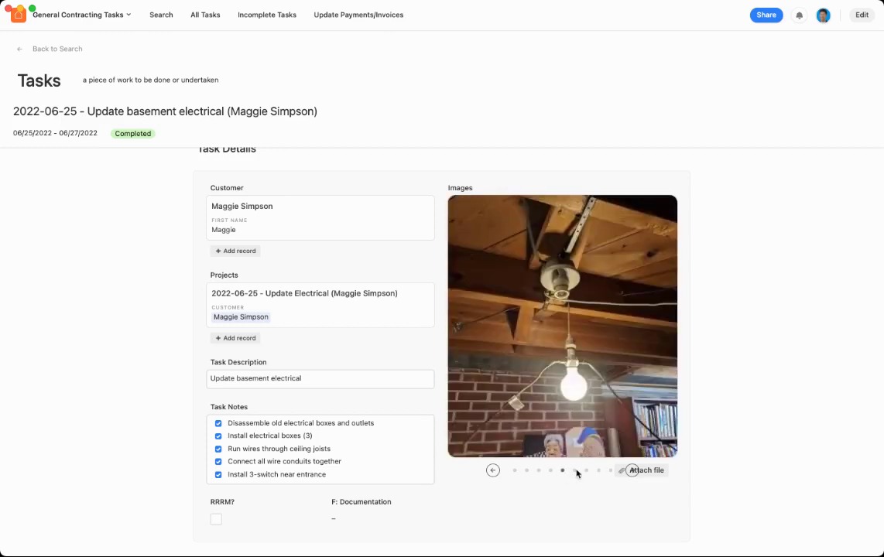
pyautogui.click(574, 472)
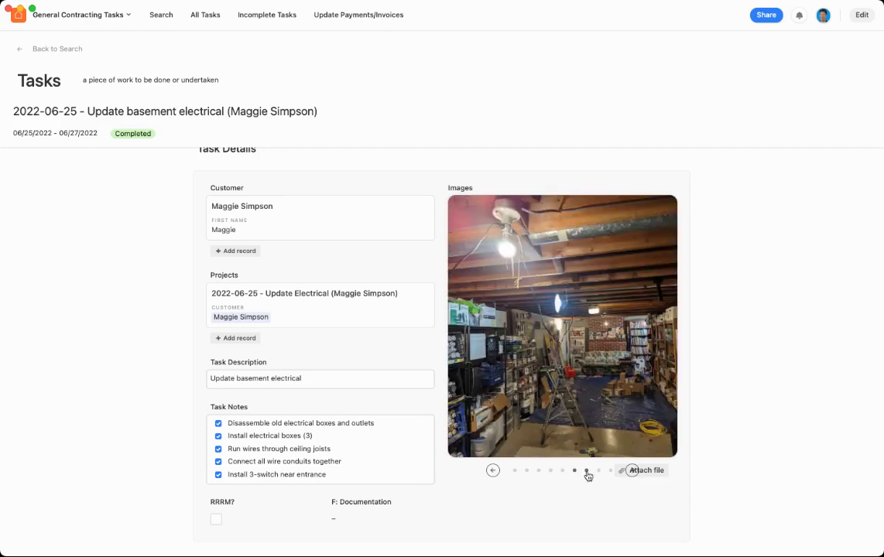
pyautogui.click(587, 472)
# Step: Review the basement electrical task's payment details, both pages of supplies and the labor details, and return to the Search page
pyautogui.scroll(-10, 594, 410)
pyautogui.scroll(3, 653, 388)
pyautogui.scroll(-2, 305, 375)
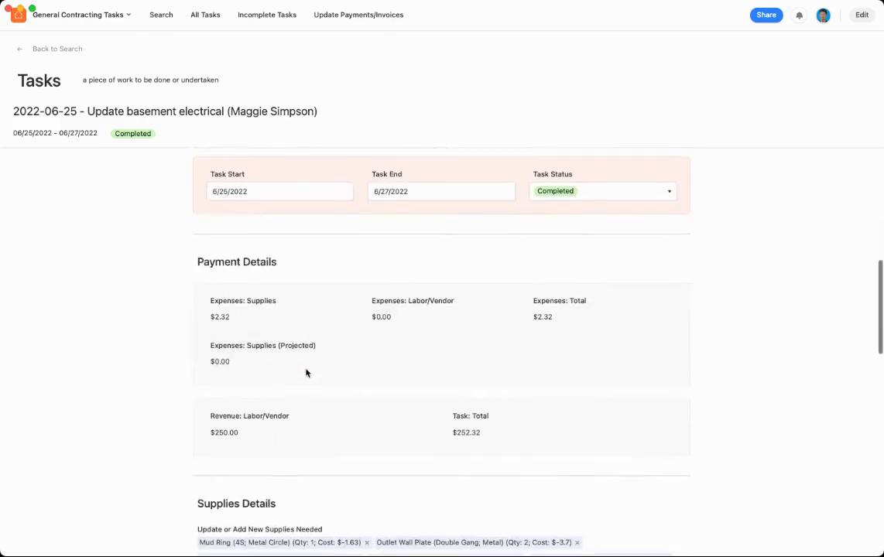
pyautogui.scroll(-3, 237, 318)
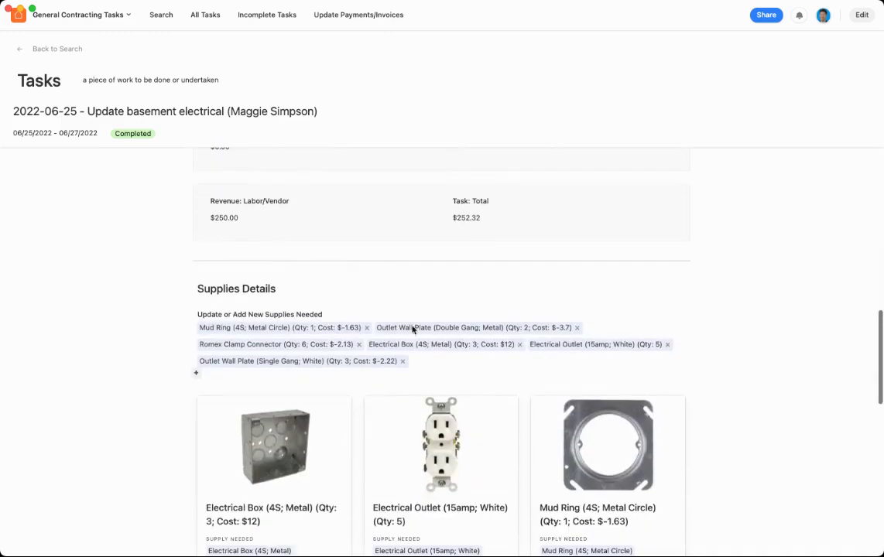
pyautogui.scroll(-3, 319, 307)
pyautogui.scroll(-2, 441, 232)
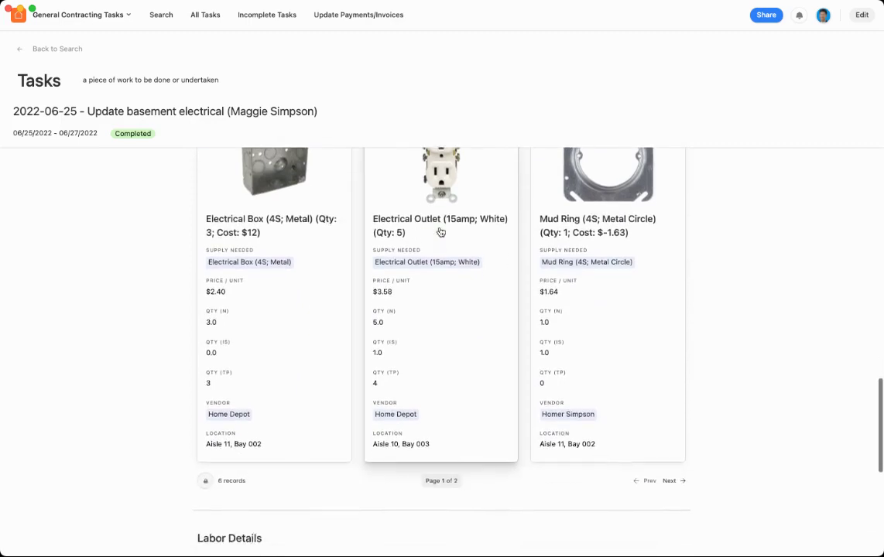
pyautogui.click(673, 531)
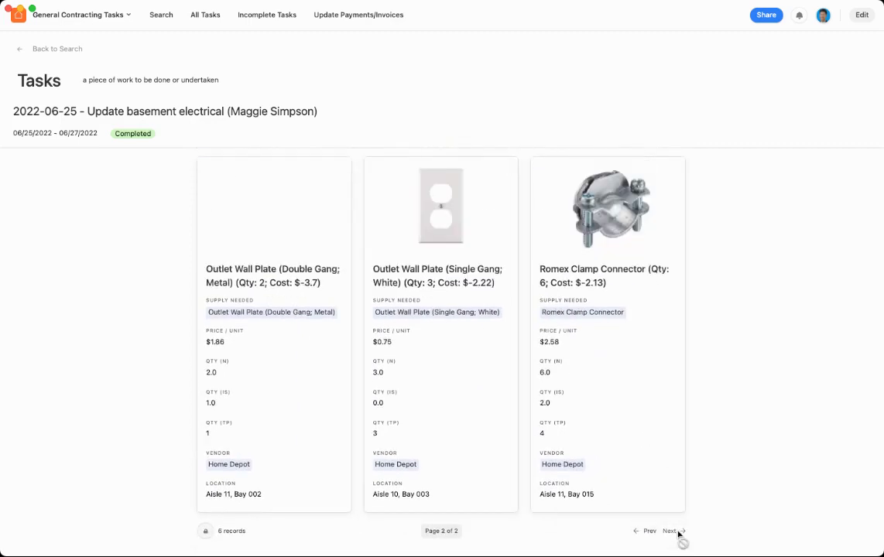
pyautogui.scroll(-5, 673, 415)
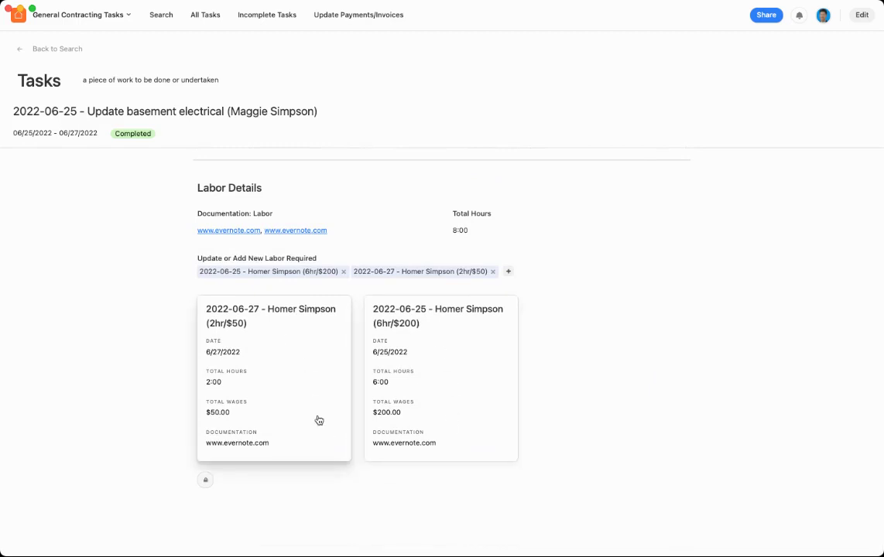
pyautogui.click(52, 56)
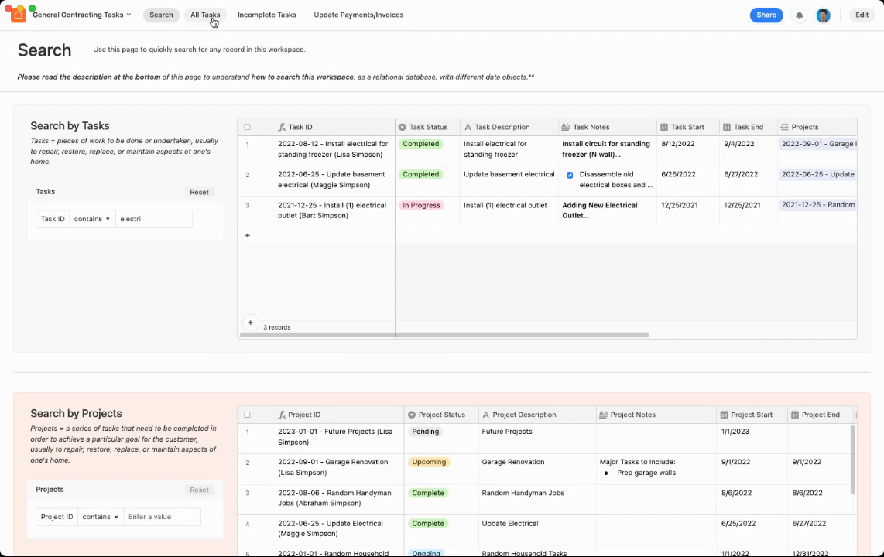
# Step: Open the All Tasks page and try the Task Status filter with In Progress, Declined and Completed, clearing each one
pyautogui.click(211, 16)
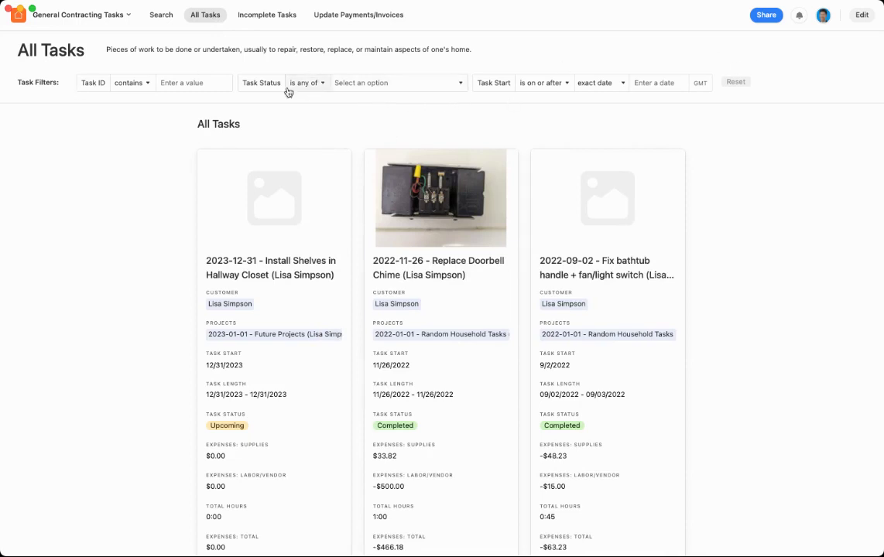
pyautogui.click(341, 83)
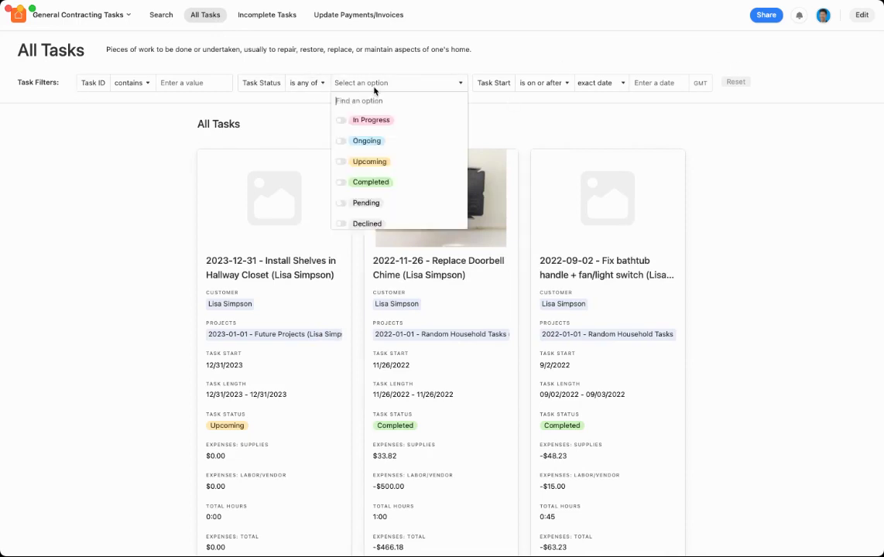
pyautogui.click(345, 123)
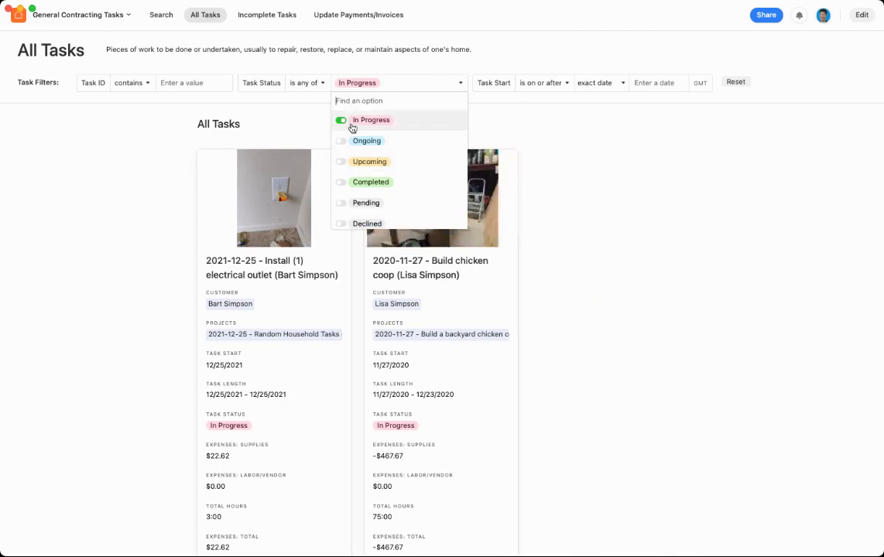
pyautogui.click(345, 121)
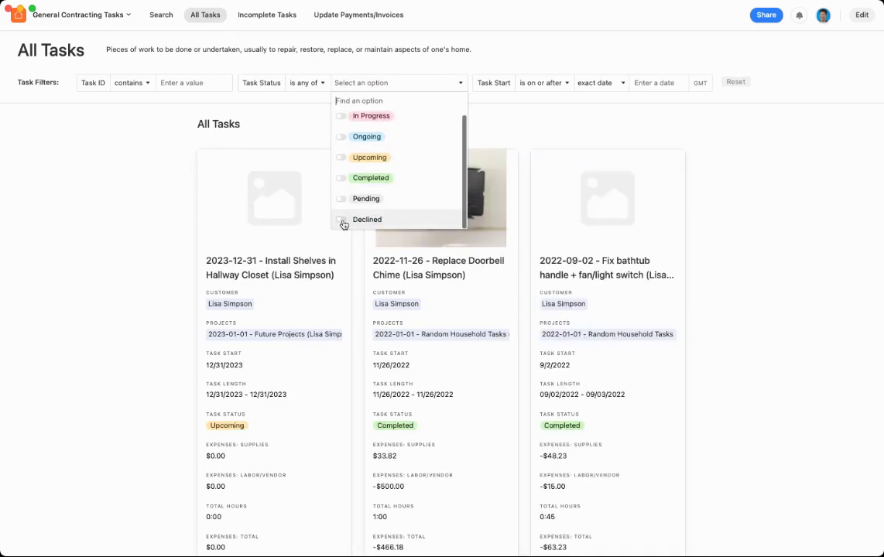
pyautogui.click(342, 220)
pyautogui.click(341, 219)
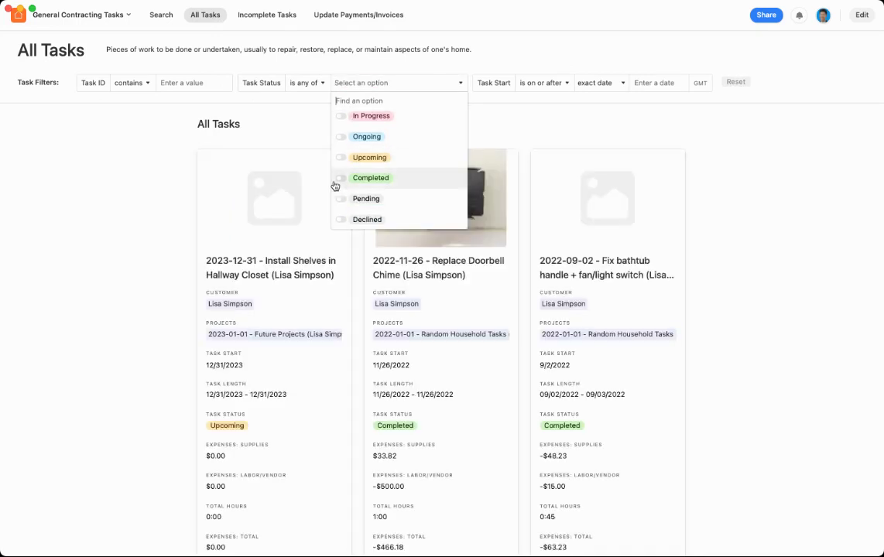
pyautogui.click(340, 181)
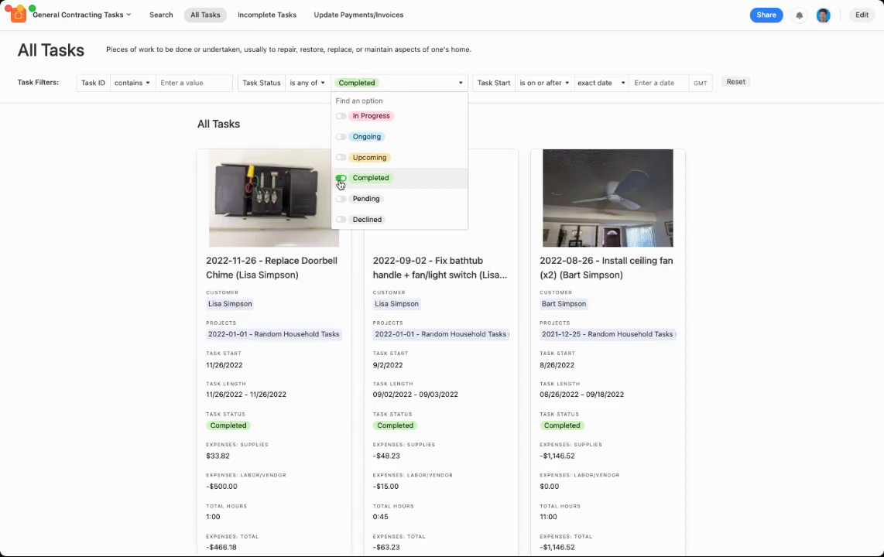
pyautogui.click(340, 180)
# Step: Filter the All Tasks gallery to task IDs containing "electrical"
pyautogui.click(171, 83)
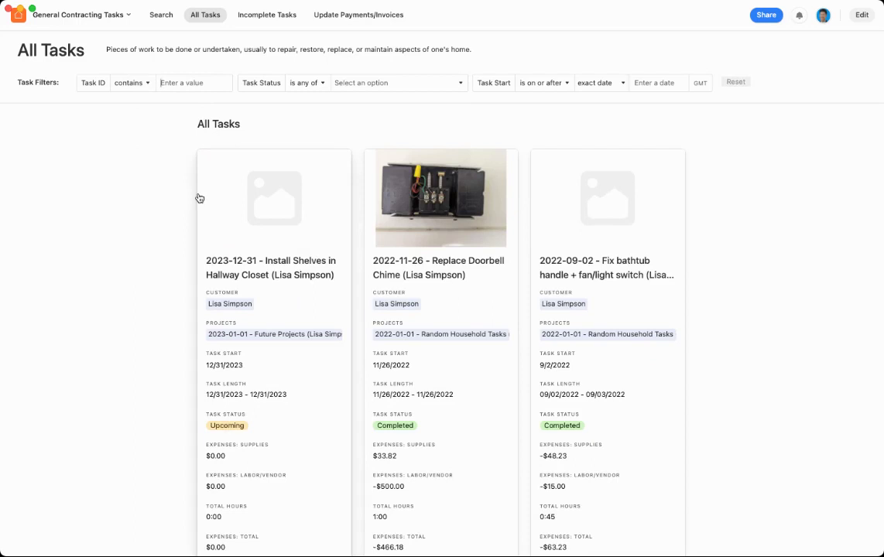
pyautogui.write('electrical')
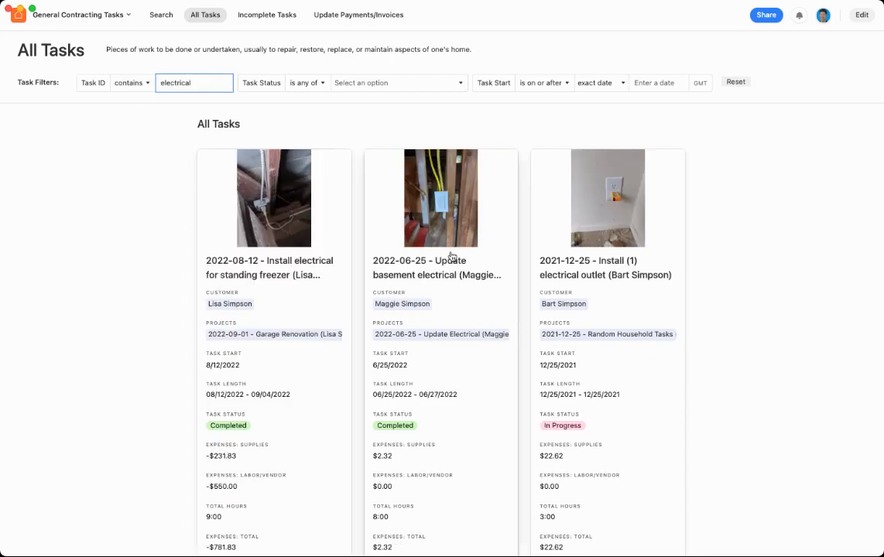
# Step: Look over the tasks matching "electrical" and clear the Task ID filter
pyautogui.scroll(-3, 619, 225)
pyautogui.scroll(3, 631, 212)
pyautogui.hotkey('ctrl', 'a')
pyautogui.press('BackSpace')
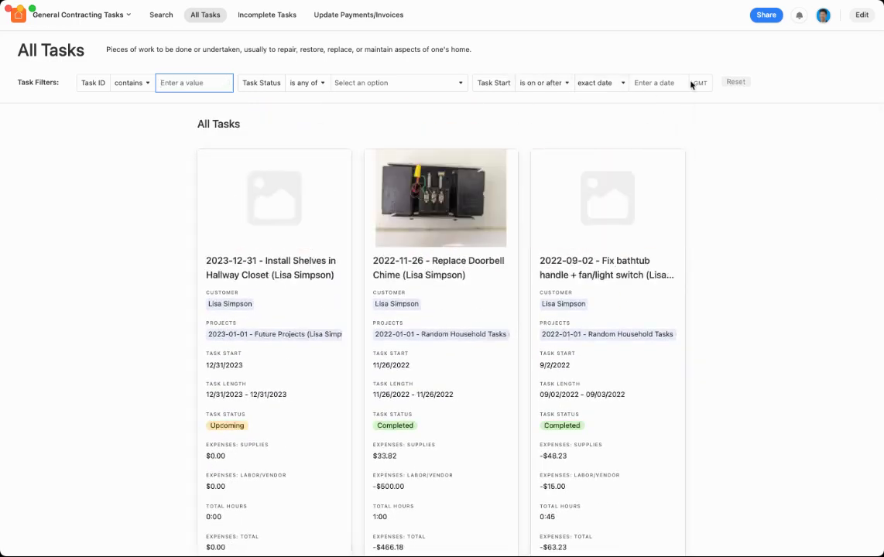
# Step: Filter the gallery to tasks starting on or after 9/1/2022, look through the matches and reset the filters
pyautogui.click(677, 84)
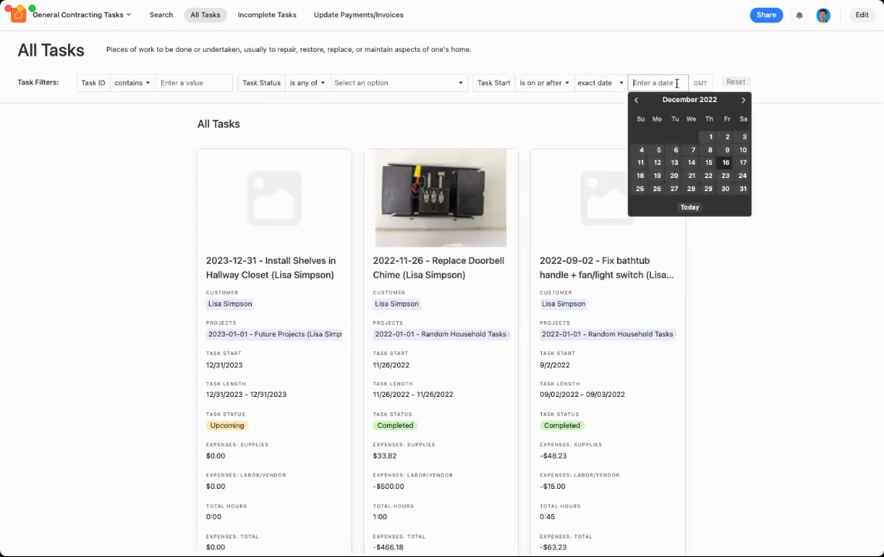
pyautogui.click(637, 101)
pyautogui.click(636, 101)
pyautogui.click(636, 100)
pyautogui.click(708, 137)
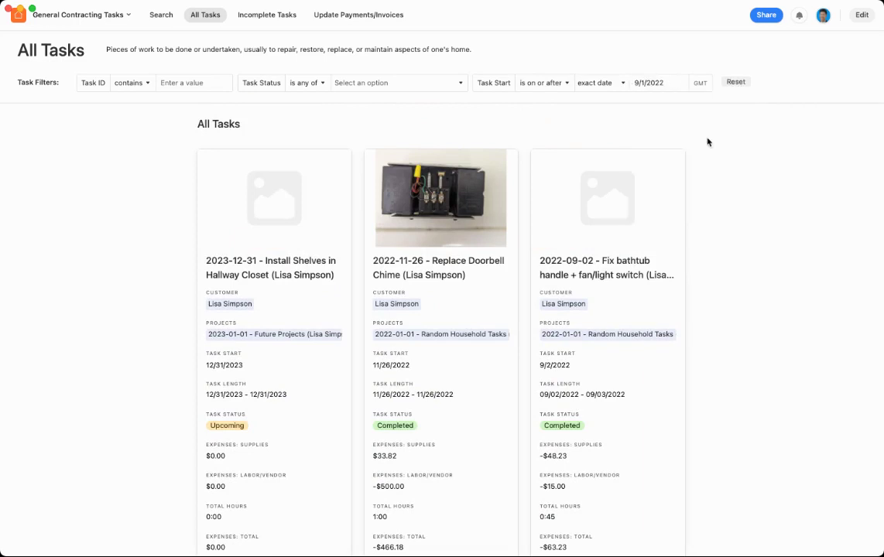
pyautogui.scroll(-3, 707, 141)
pyautogui.scroll(3, 707, 141)
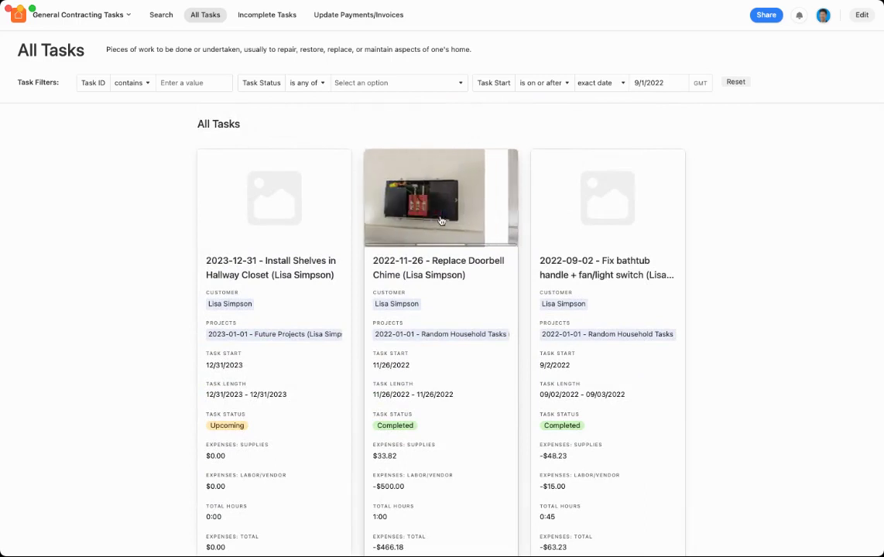
pyautogui.scroll(-3, 680, 162)
pyautogui.click(664, 82)
pyautogui.click(733, 84)
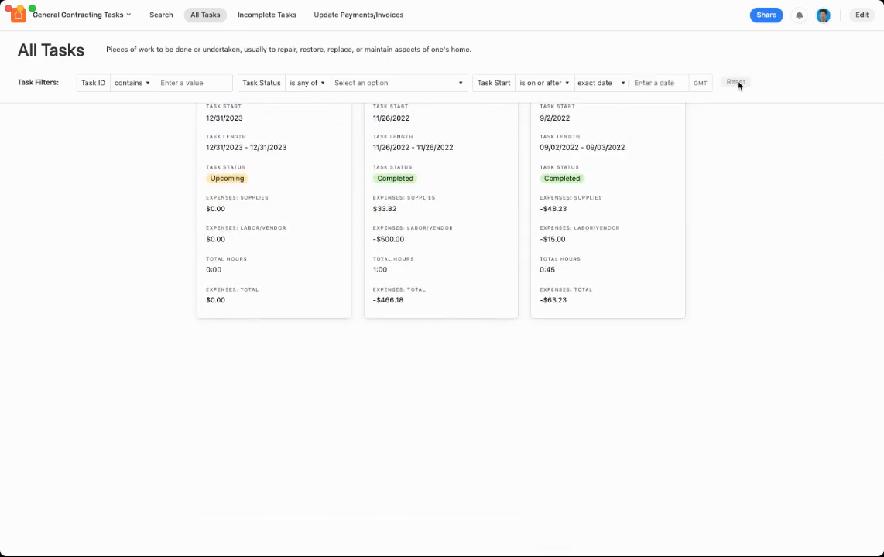
# Step: Examine the total task count and the Task Statuses chart in the high-level statistics below the gallery
pyautogui.scroll(-10, 750, 221)
pyautogui.scroll(-4, 750, 223)
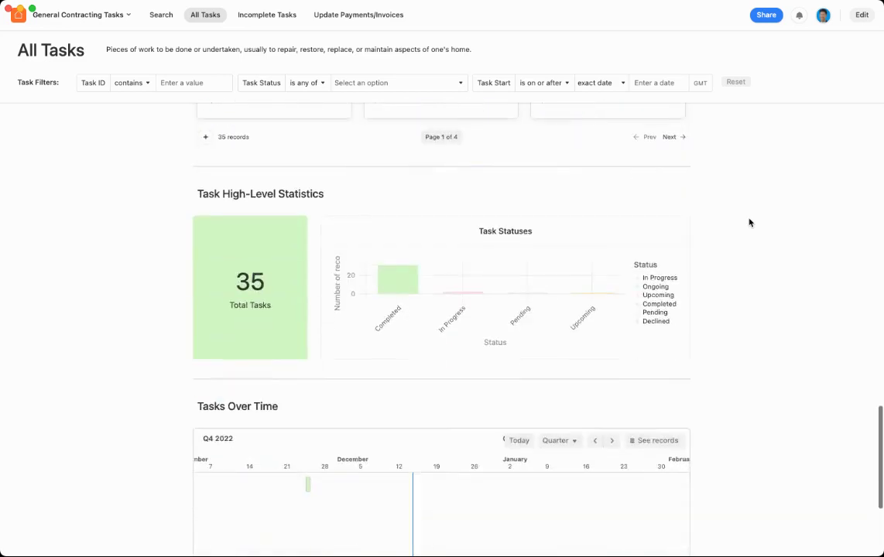
pyautogui.scroll(-1, 750, 223)
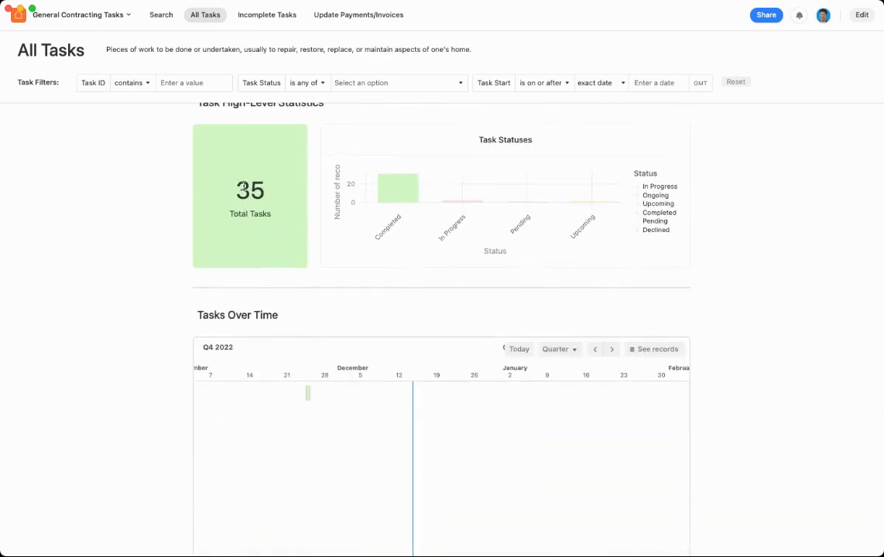
pyautogui.moveTo(237, 189); pyautogui.dragTo(287, 200)
pyautogui.click(287, 200)
pyautogui.moveTo(397, 195)
# Step: Browse the Tasks Over Time timeline back through the earlier quarters of 2022
pyautogui.scroll(-3, 757, 240)
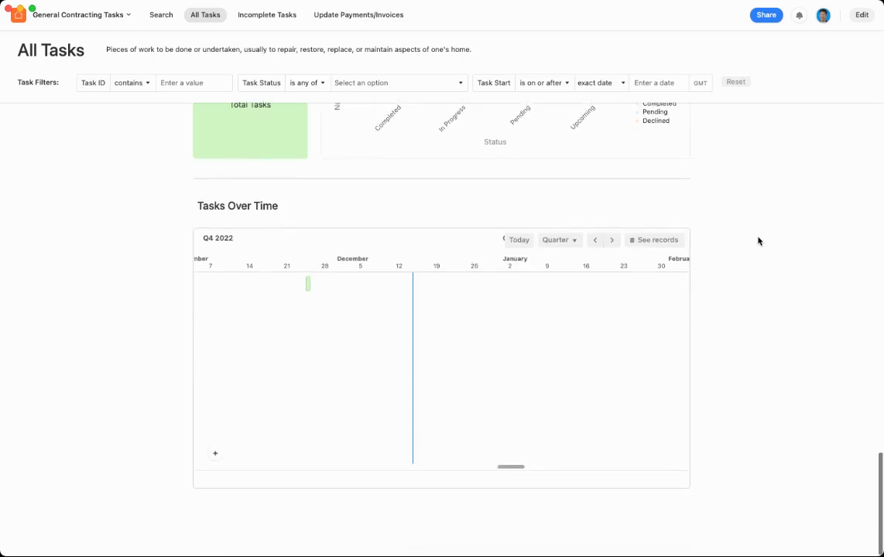
pyautogui.hscroll(-5, 506, 356)
pyautogui.hscroll(-10, 506, 356)
pyautogui.hscroll(3, 506, 356)
pyautogui.hscroll(1, 507, 356)
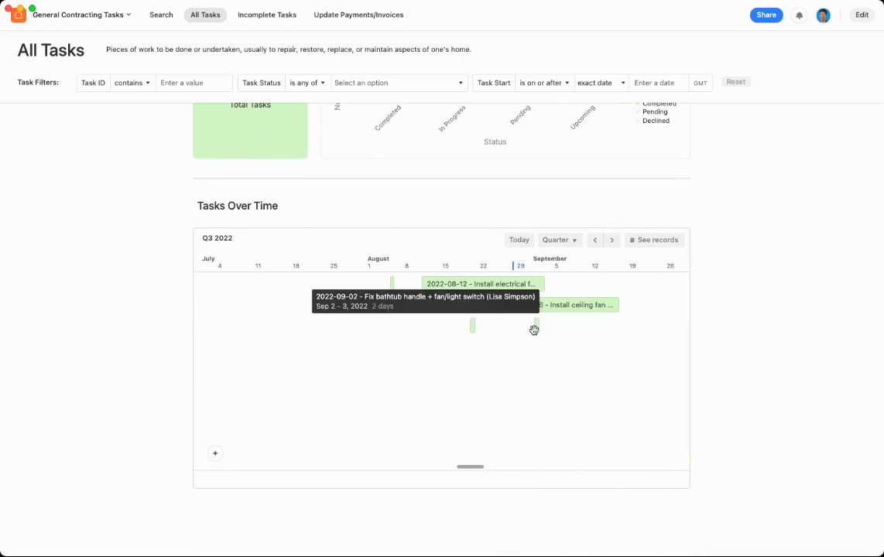
pyautogui.hscroll(-10, 534, 329)
pyautogui.hscroll(-5, 536, 330)
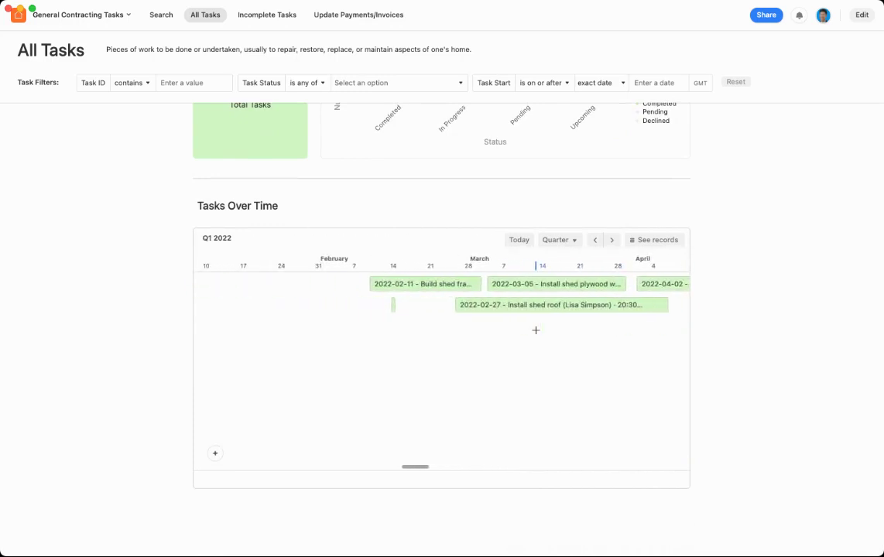
pyautogui.hscroll(3, 535, 330)
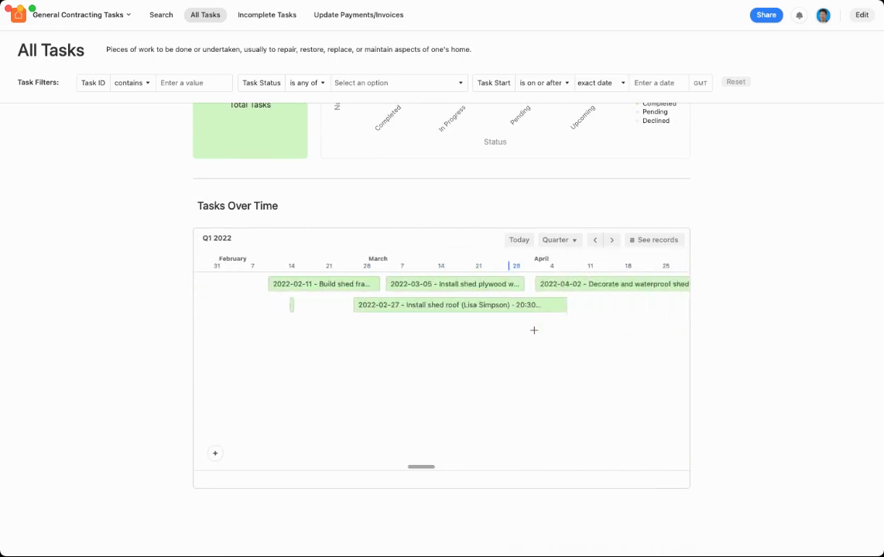
# Step: Open the Incomplete Tasks page and view the list of selectable tasks, keeping the chicken coop task selected
pyautogui.click(255, 17)
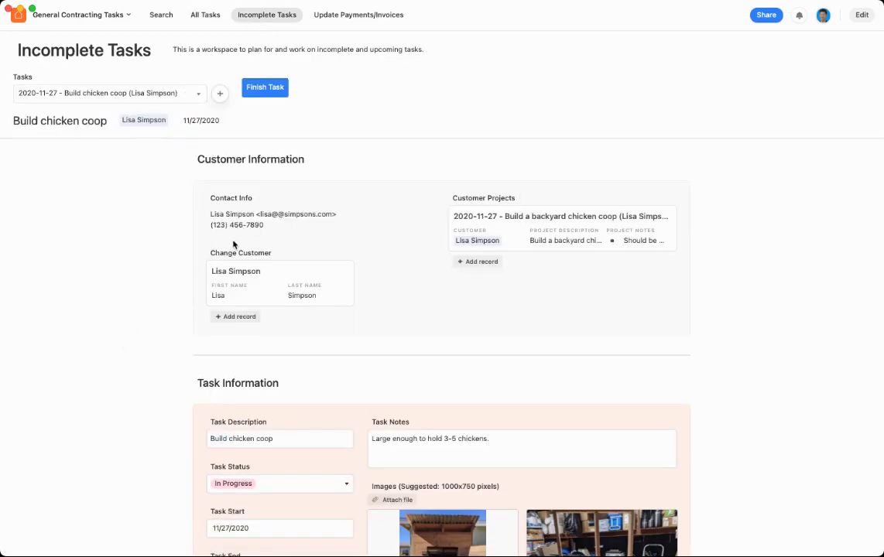
pyautogui.click(122, 93)
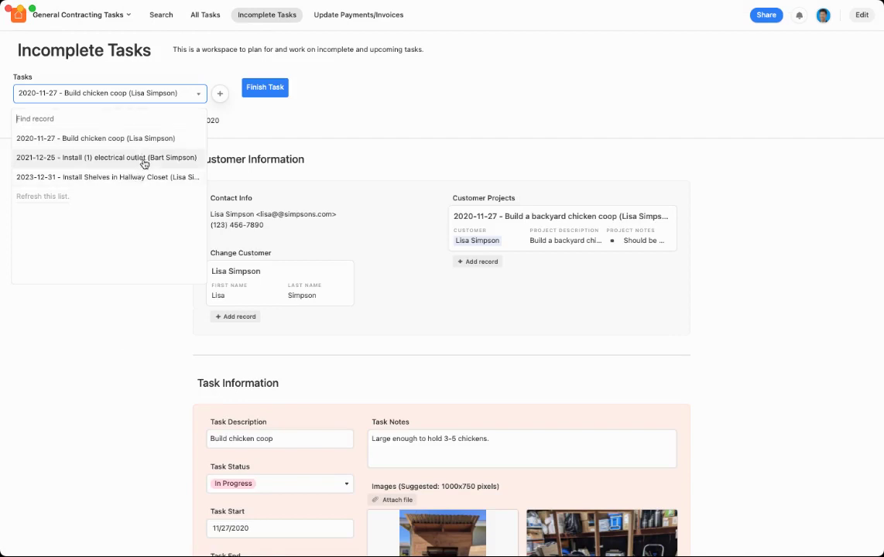
pyautogui.click(154, 321)
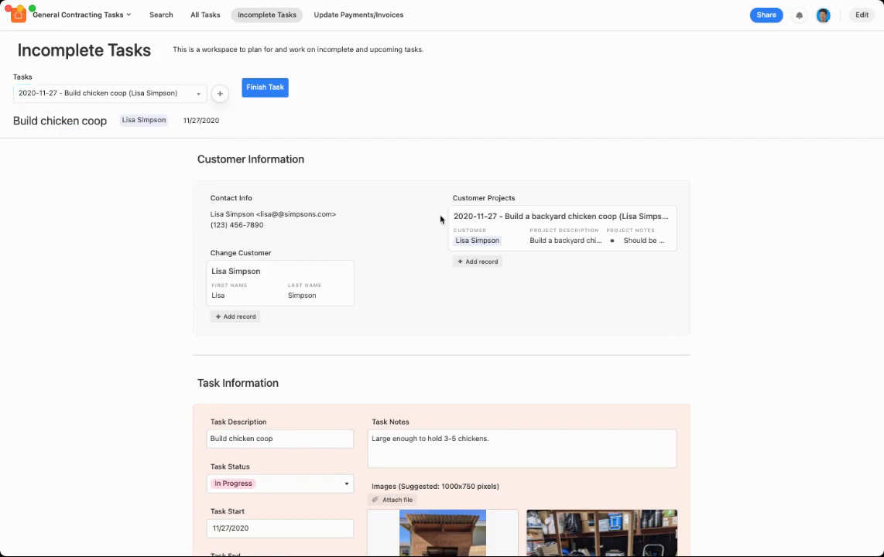
# Step: Add an empty checklist item to the chicken coop task's notes, with the line "Checklist of things to do" above it
pyautogui.scroll(-5, 380, 199)
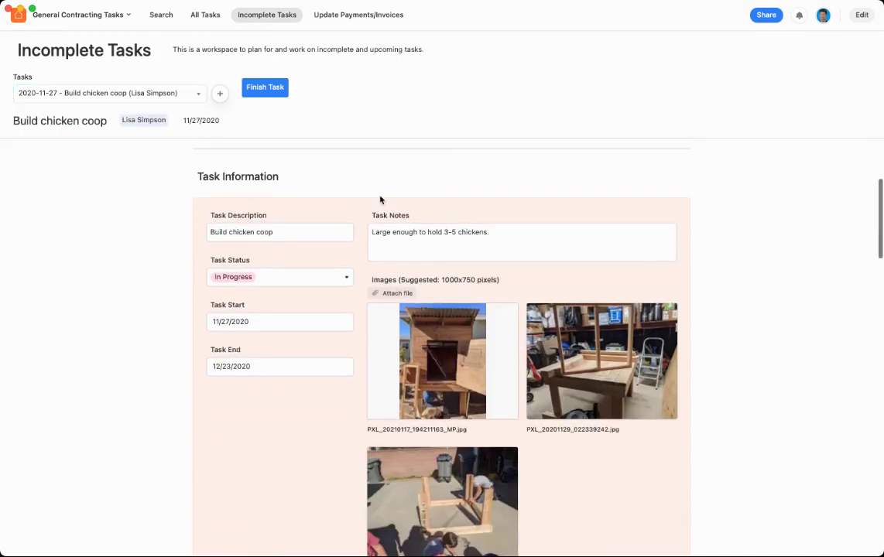
pyautogui.scroll(-2, 380, 199)
pyautogui.click(507, 154)
pyautogui.scroll(2, 507, 159)
pyautogui.press('Return')
pyautogui.write('[]')
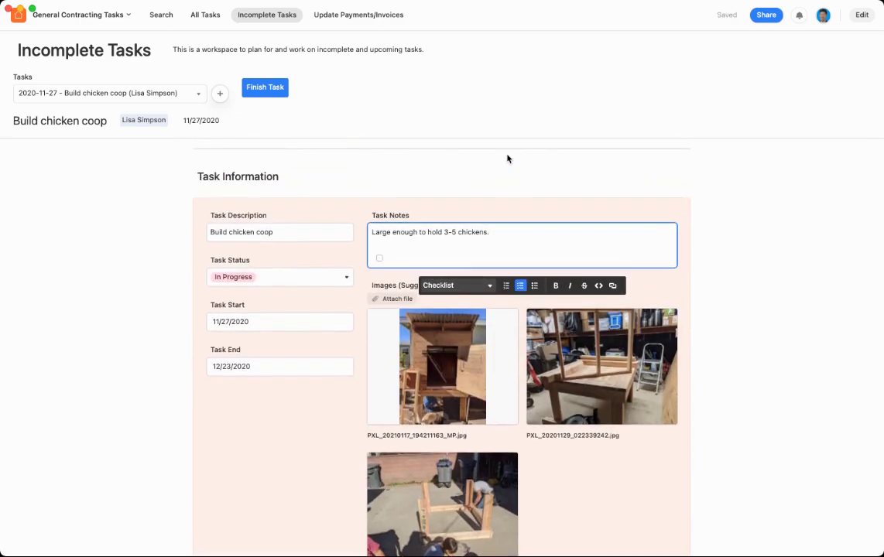
pyautogui.press('Up')
pyautogui.press('Return')
pyautogui.write('Checklis')
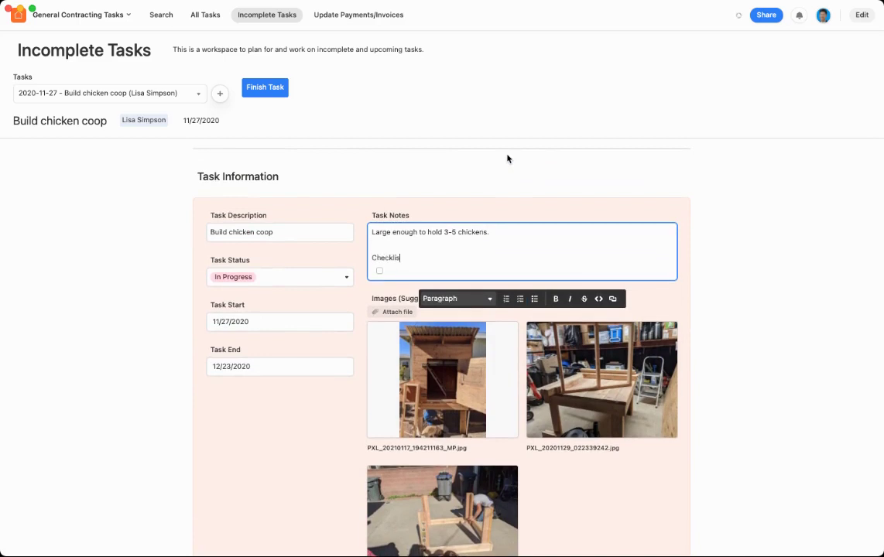
pyautogui.write('t of things to do')
pyautogui.press('Down')
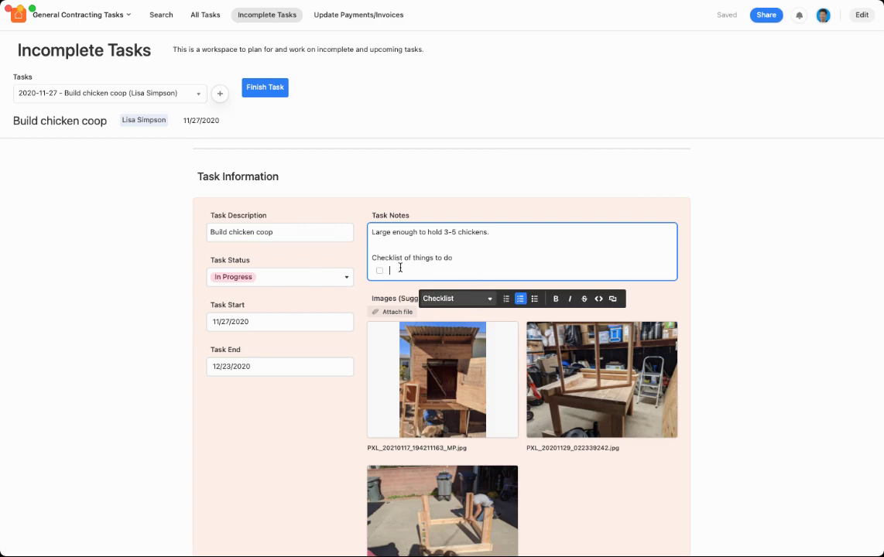
# Step: Fill the checklist item with "run to Home Depot" and mark it as done
pyautogui.write('run to Home Depot')
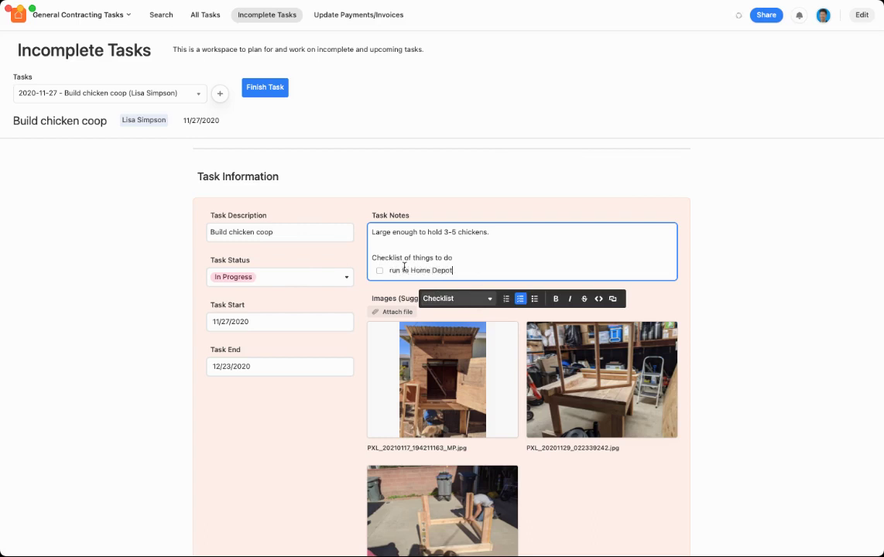
pyautogui.click(380, 270)
pyautogui.scroll(-2, 379, 270)
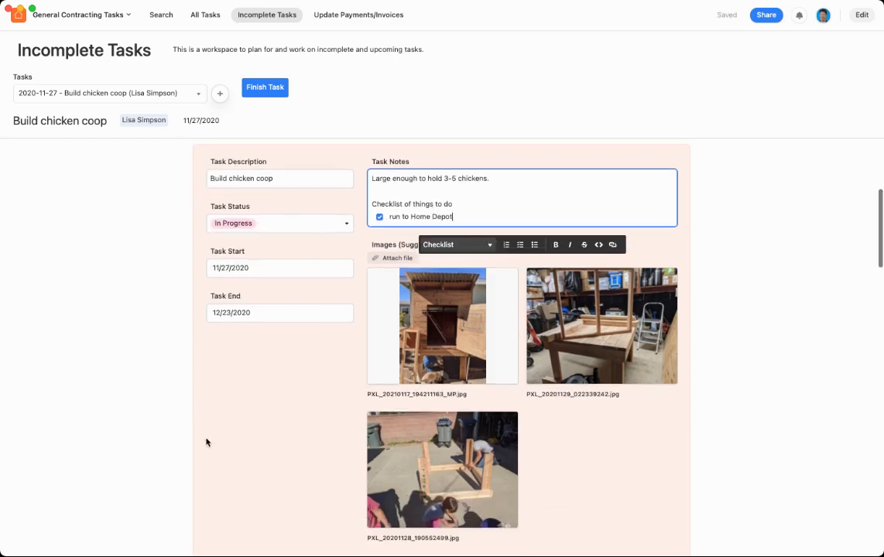
pyautogui.click(184, 449)
# Step: Review the chicken coop task's supplies and search the linkable supply records for "lumber", closing the picker without linking any
pyautogui.scroll(-10, 183, 449)
pyautogui.scroll(2, 184, 448)
pyautogui.scroll(-10, 265, 277)
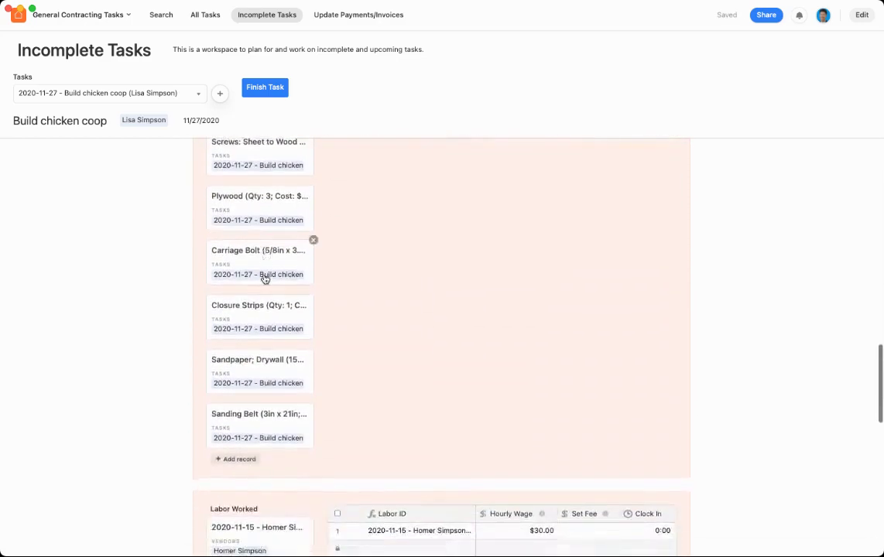
pyautogui.click(235, 371)
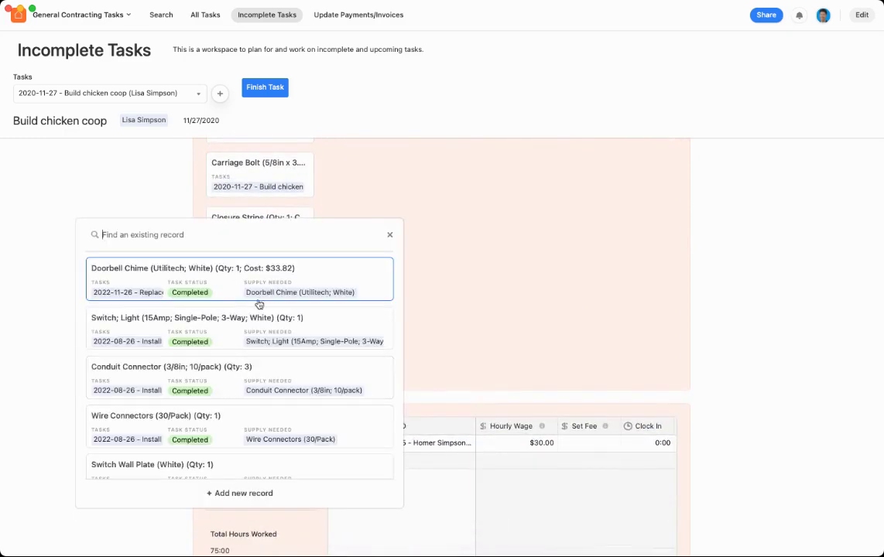
pyautogui.scroll(10, 631, 213)
pyautogui.scroll(-10, 633, 213)
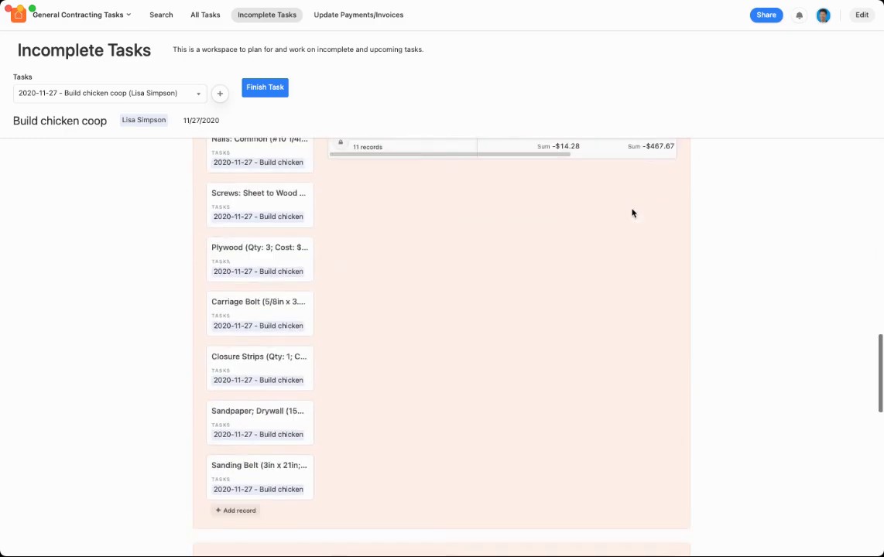
pyautogui.click(236, 510)
pyautogui.write('lumber')
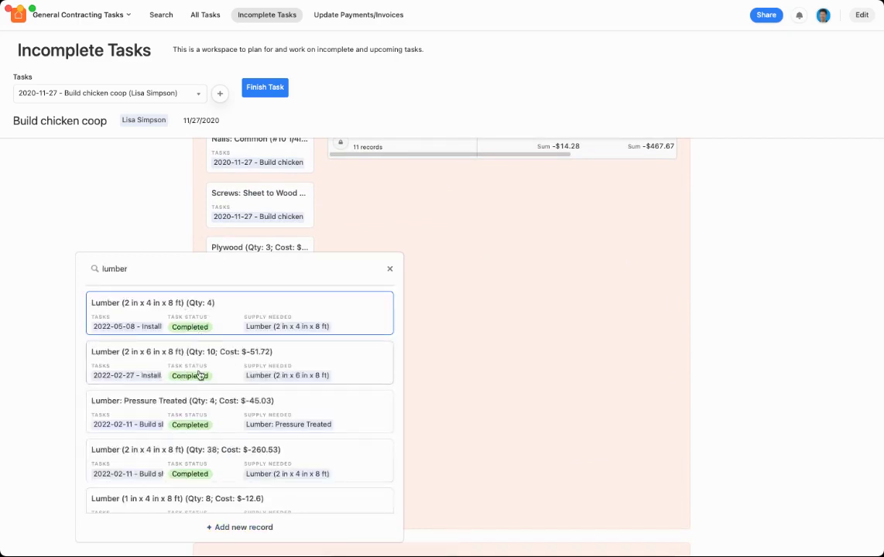
pyautogui.click(693, 290)
# Step: Check the task's labor worked and view the existing labor records available for linking, without adding one
pyautogui.scroll(-5, 692, 290)
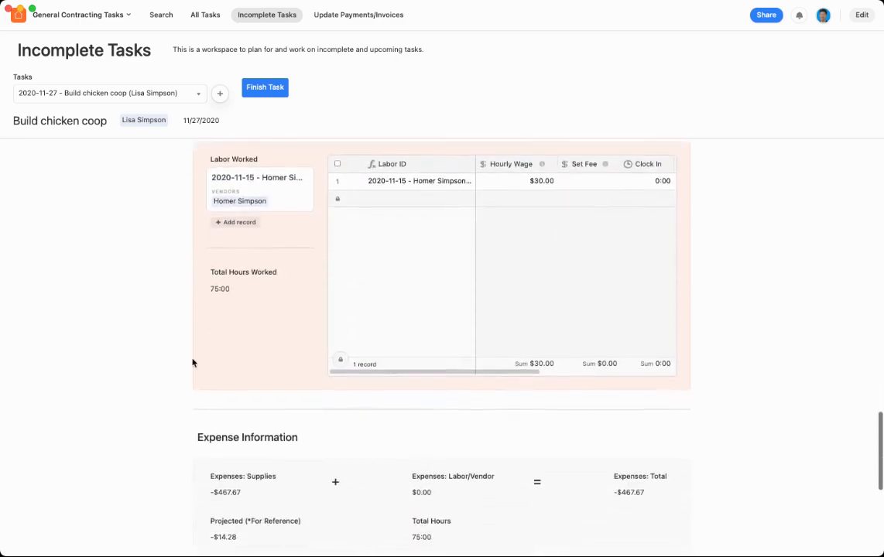
pyautogui.click(236, 306)
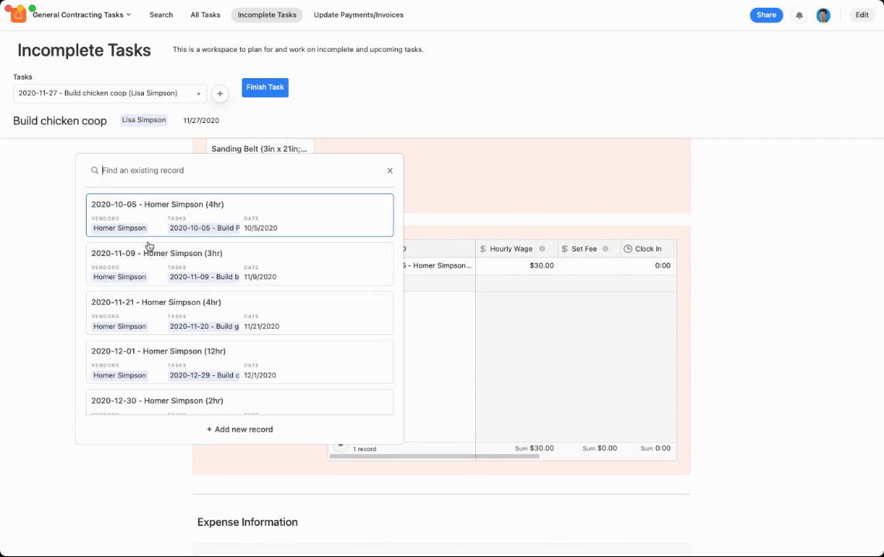
pyautogui.click(46, 351)
# Step: Examine the chicken coop task's expense, revenue and total cost figures and its documentation links
pyautogui.scroll(-5, 50, 351)
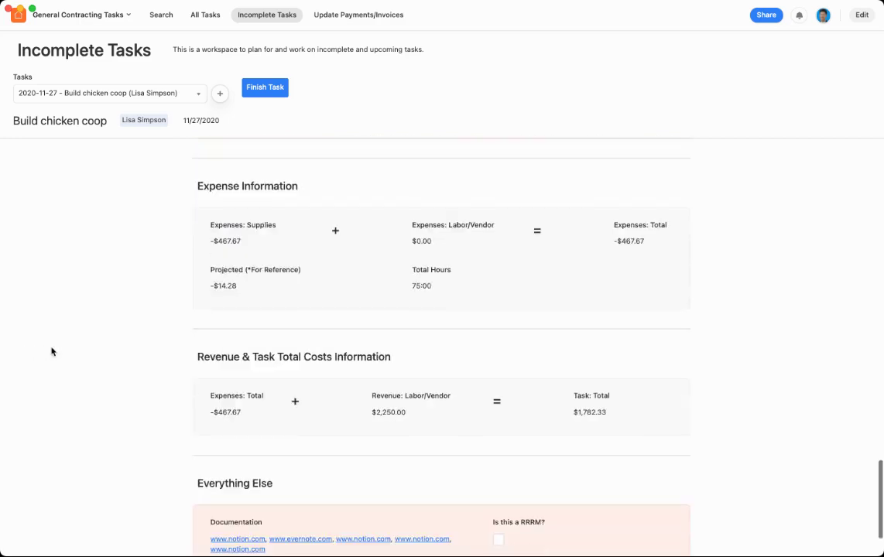
pyautogui.scroll(-1, 287, 270)
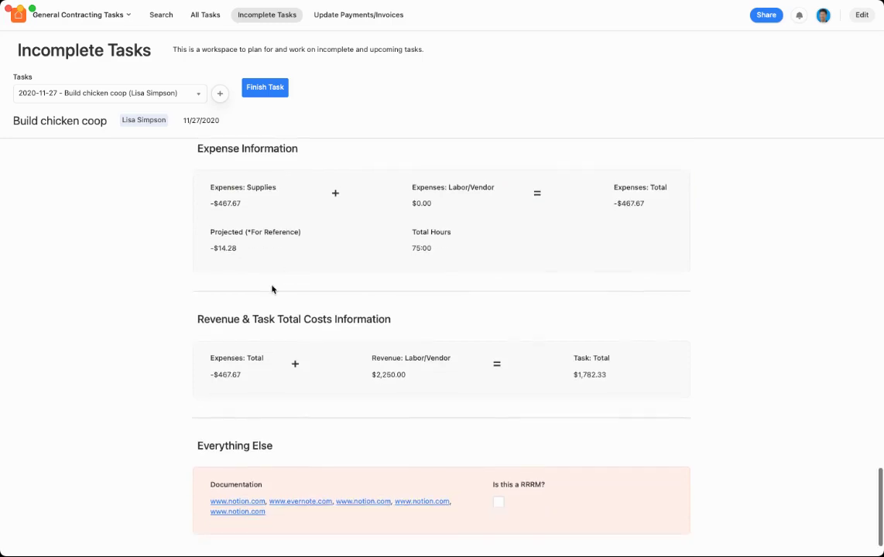
pyautogui.scroll(-1, 379, 379)
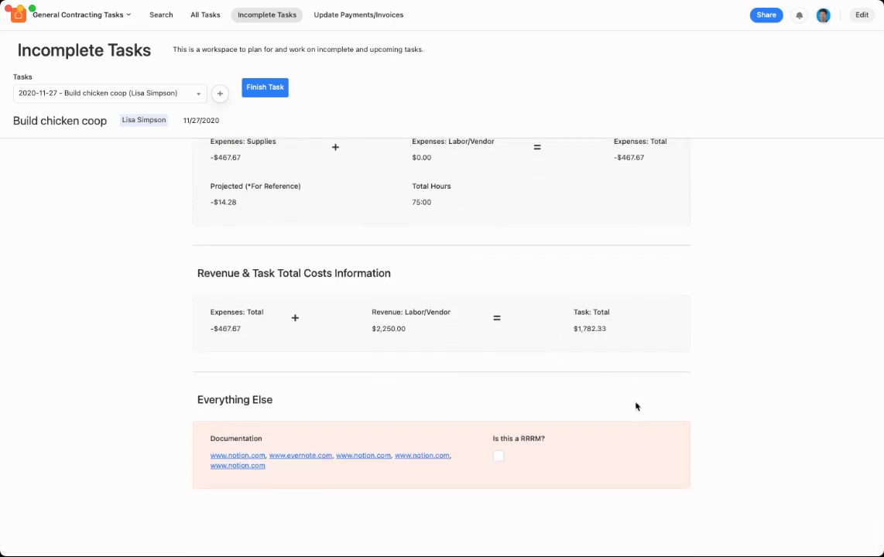
pyautogui.scroll(20, 178, 501)
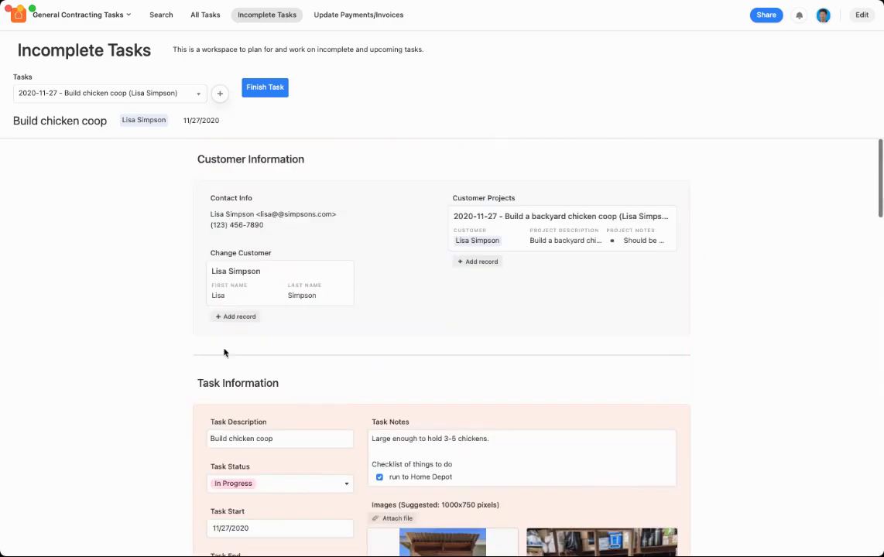
pyautogui.scroll(-10, 365, 22)
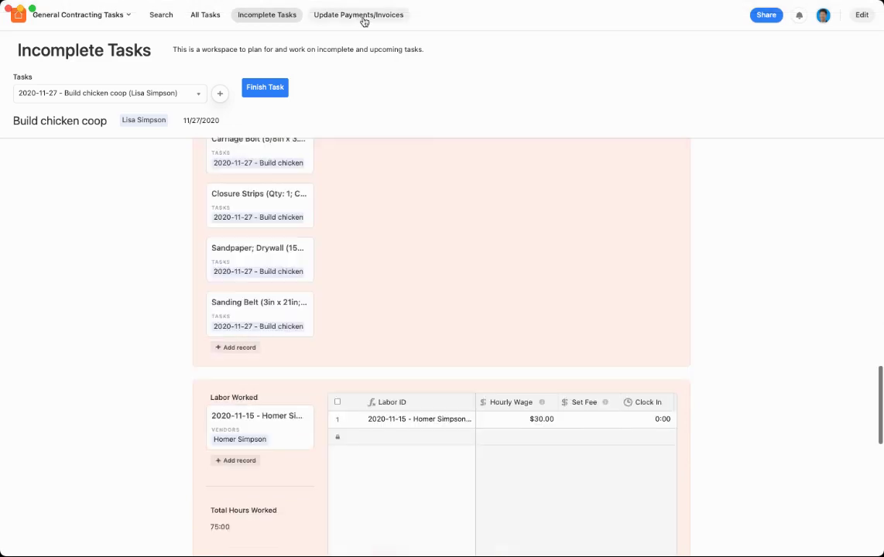
# Step: Open the Update Payments/Invoices page, review the Lowe's payment's receipt reconciliation and view the supply records available for linking
pyautogui.click(364, 22)
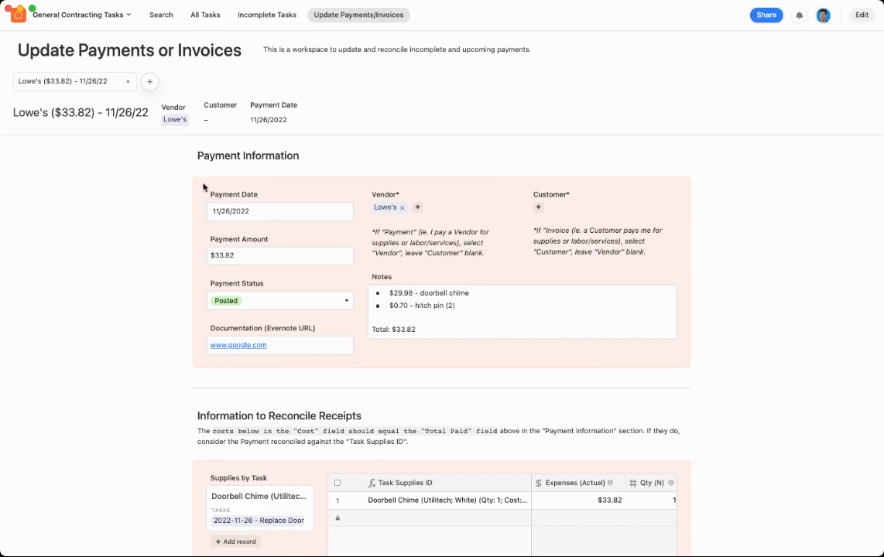
pyautogui.scroll(-4, 165, 179)
pyautogui.scroll(-2, 166, 180)
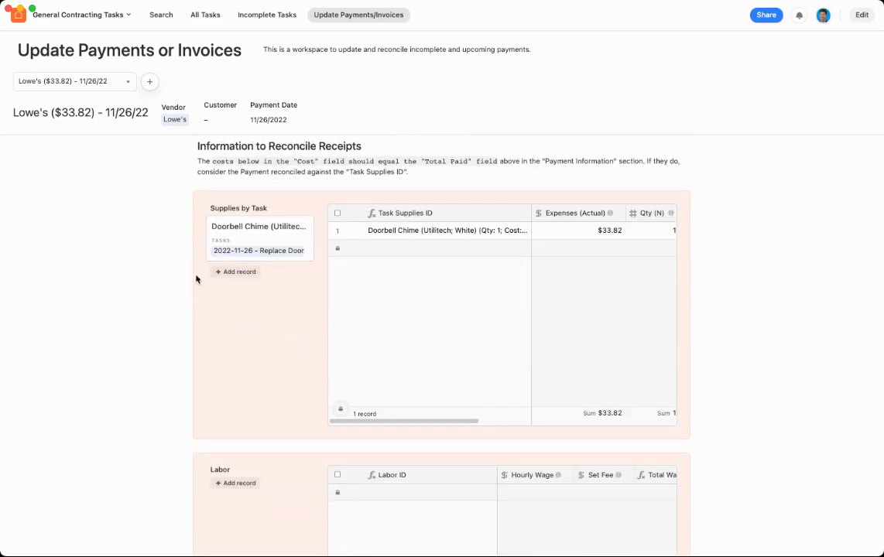
pyautogui.click(242, 273)
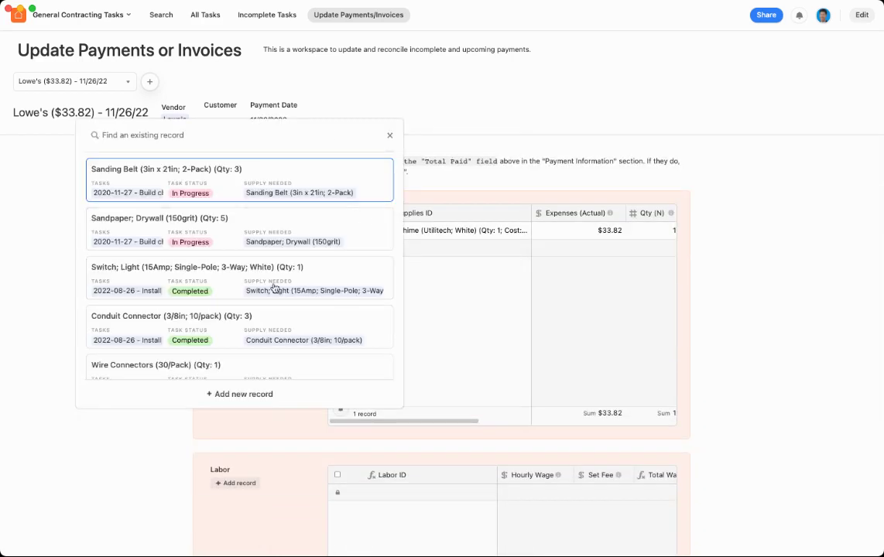
pyautogui.click(801, 266)
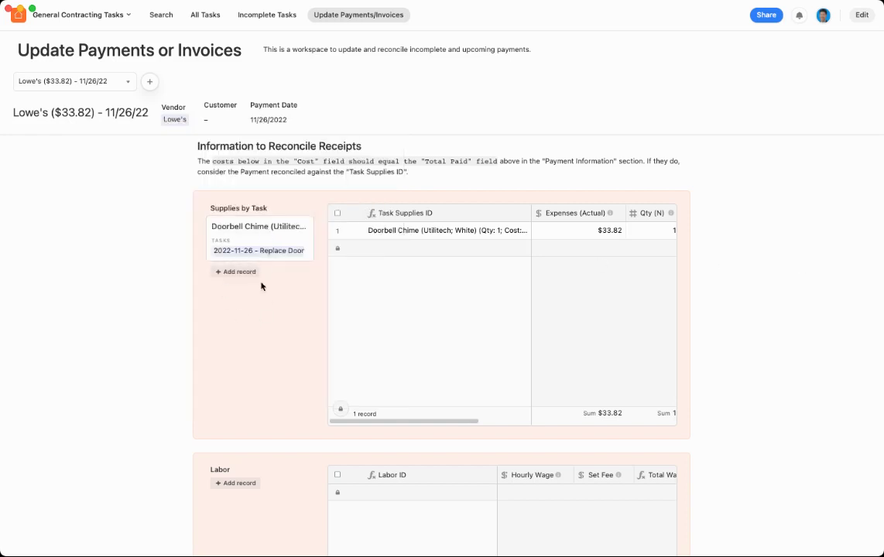
# Step: Review the Lowe's payment's labor section and expense totals, and return to its payment information
pyautogui.scroll(-5, 245, 282)
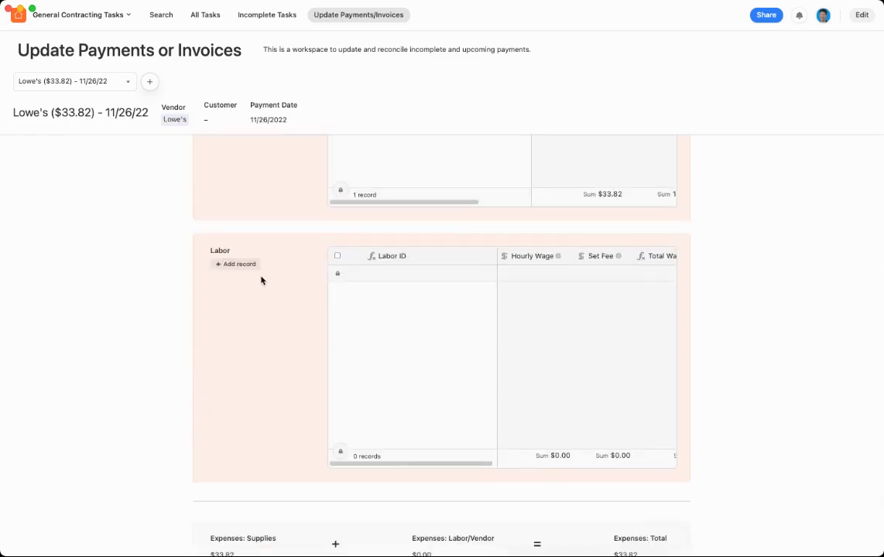
pyautogui.scroll(-1, 255, 287)
pyautogui.scroll(-3, 255, 288)
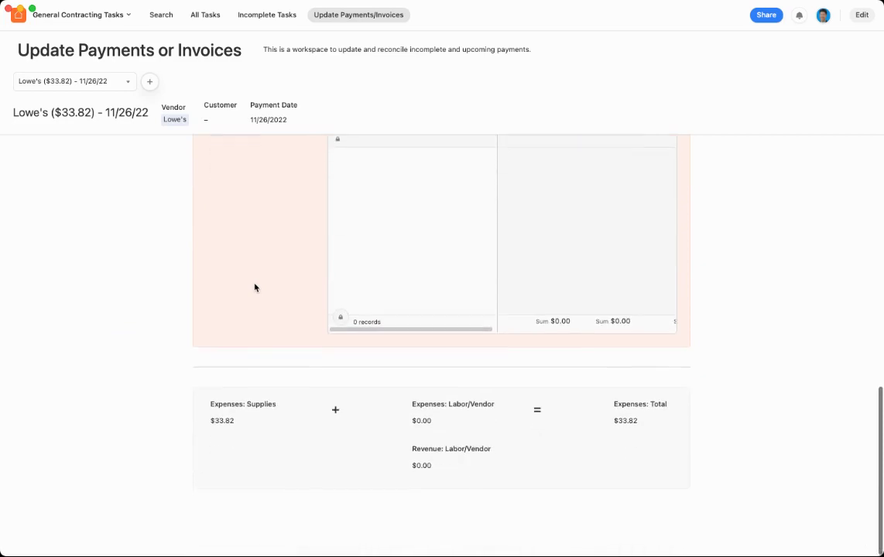
pyautogui.scroll(15, 255, 288)
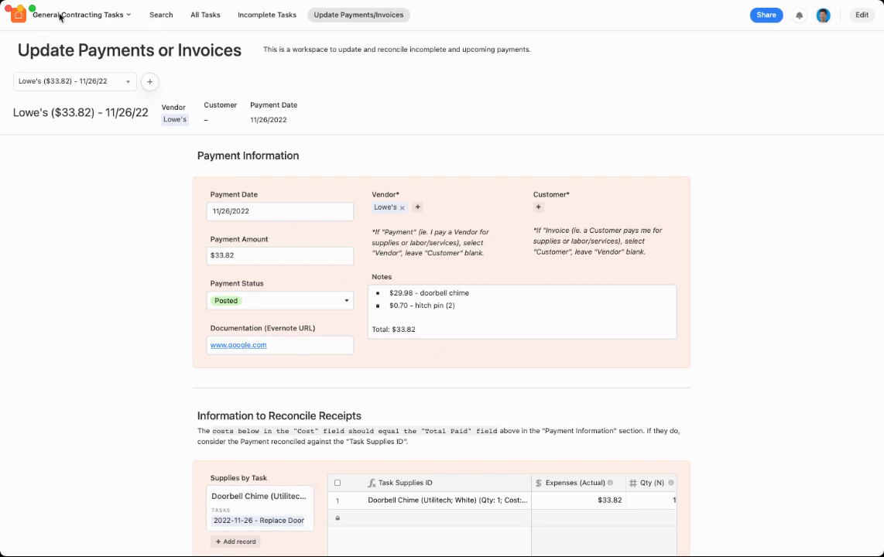
# Step: Leave the General Contracting Tasks interface and open the base's data at the Payments table
pyautogui.click(86, 15)
pyautogui.click(73, 39)
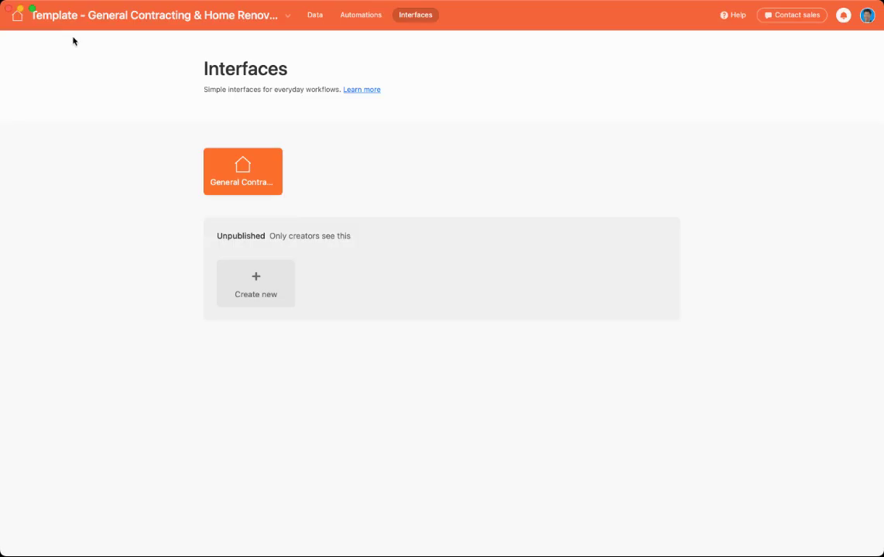
pyautogui.click(315, 16)
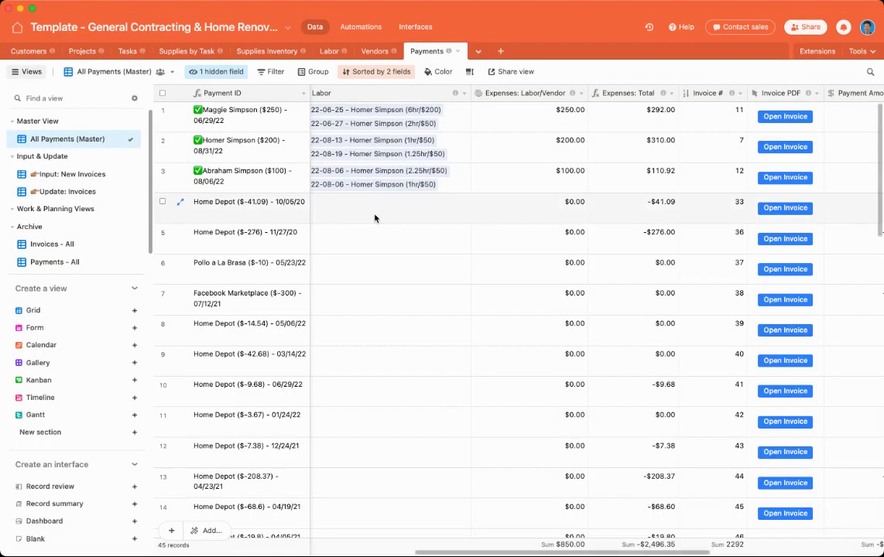